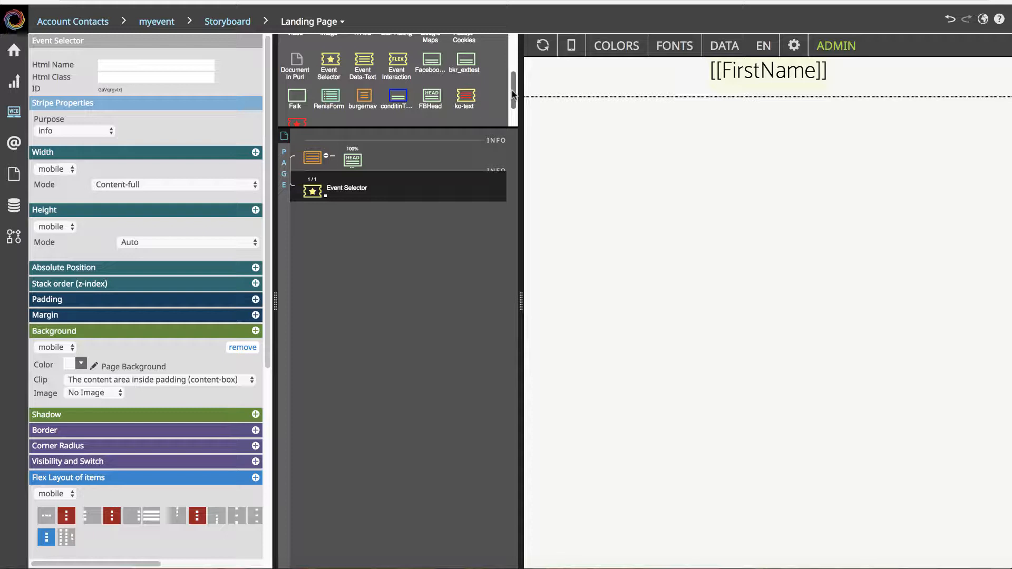
Step: Add an Event Data-Text element inside the Event Selector in the page structure
{"action": "left_click_drag", "start_coordinate": [513, 94], "coordinate": [513, 57]}
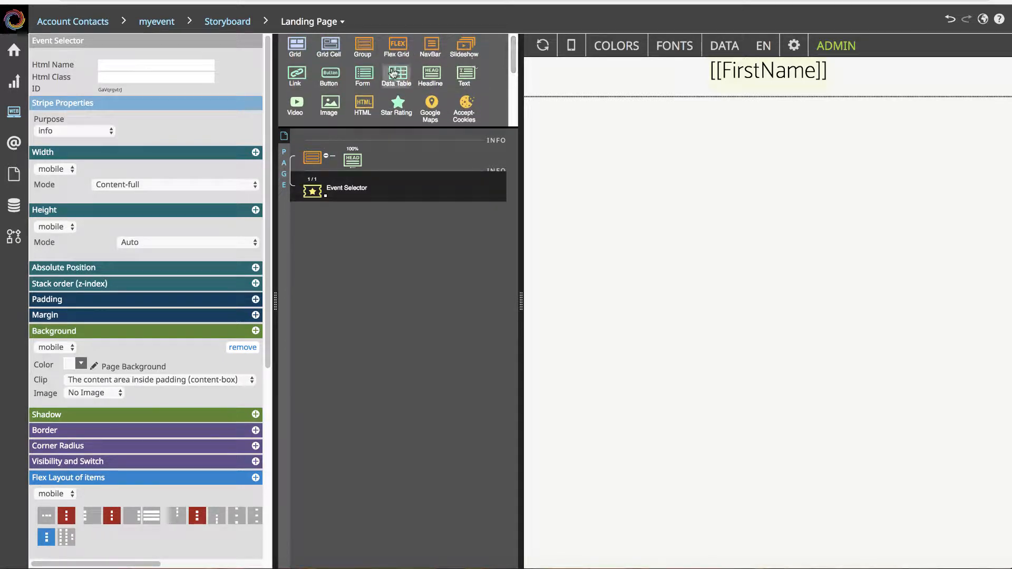
{"action": "scroll", "coordinate": [395, 74], "scroll_direction": "down", "scroll_amount": 5}
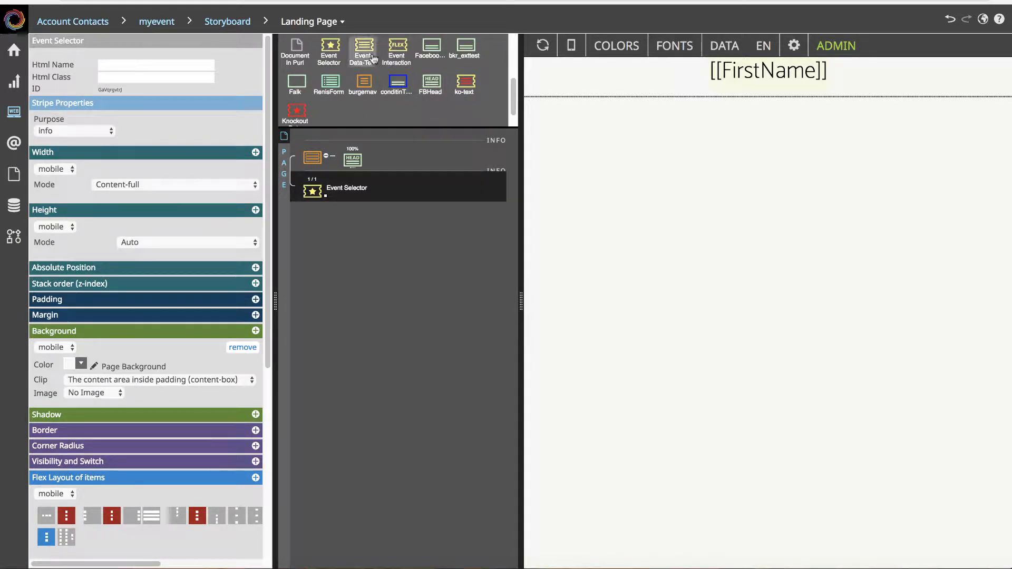
{"action": "left_click_drag", "start_coordinate": [373, 59], "coordinate": [316, 193]}
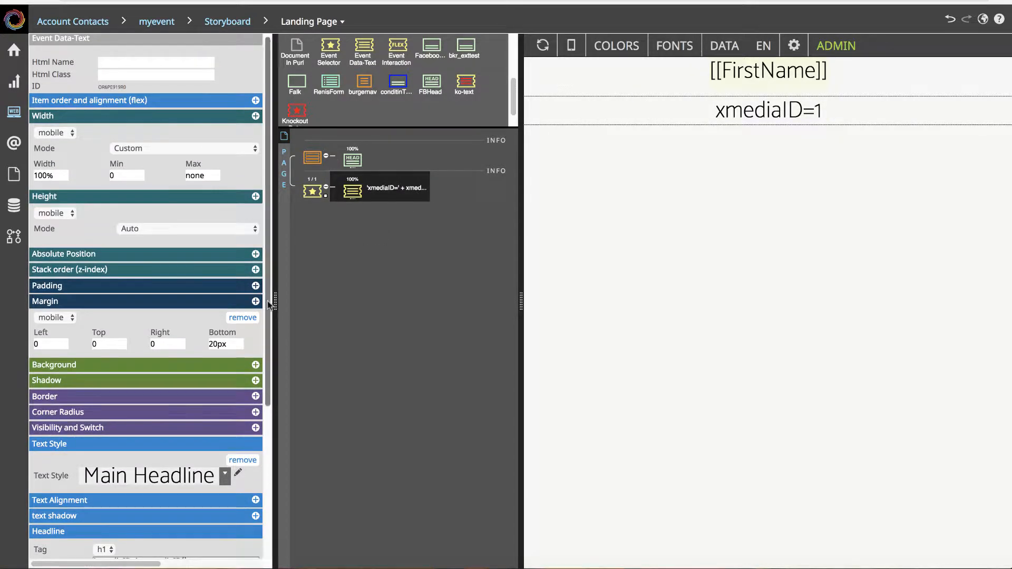
Step: Review the new element's data text binding and preview the landing page with contact data, closing the preview when done
{"action": "scroll", "coordinate": [255, 369], "scroll_direction": "down", "scroll_amount": 5}
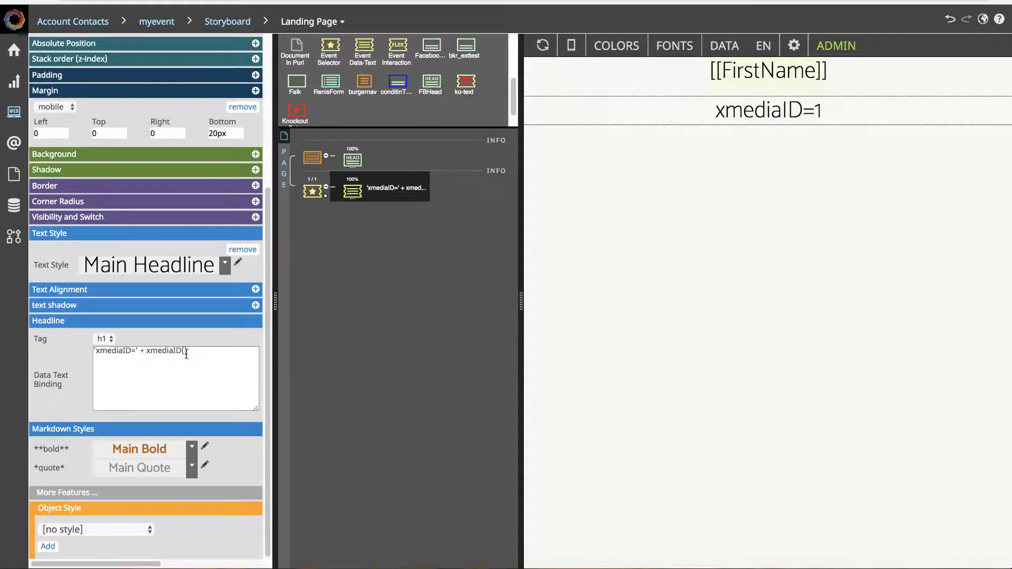
{"action": "left_click_drag", "start_coordinate": [199, 351], "coordinate": [94, 354]}
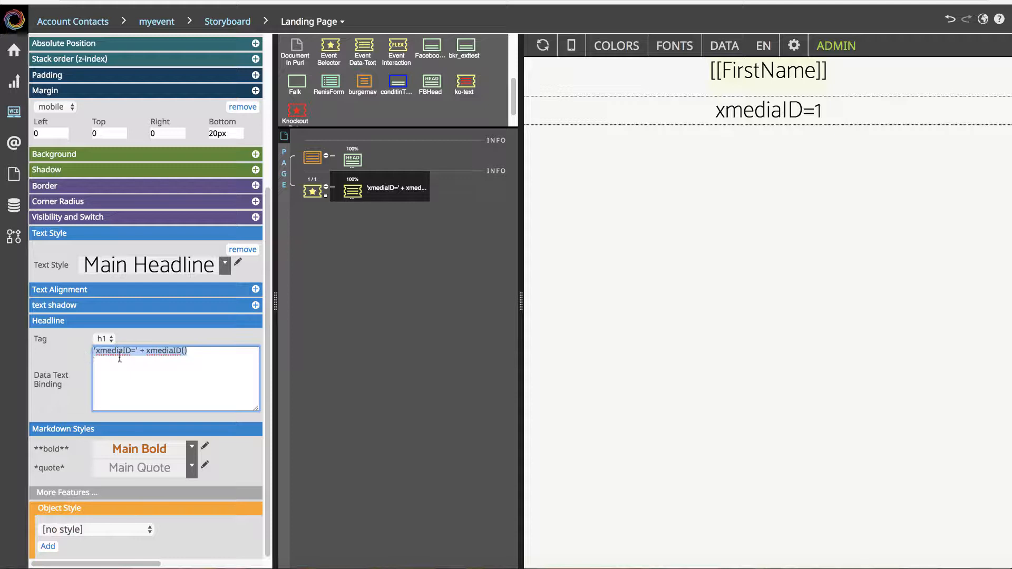
{"action": "left_click", "coordinate": [158, 361]}
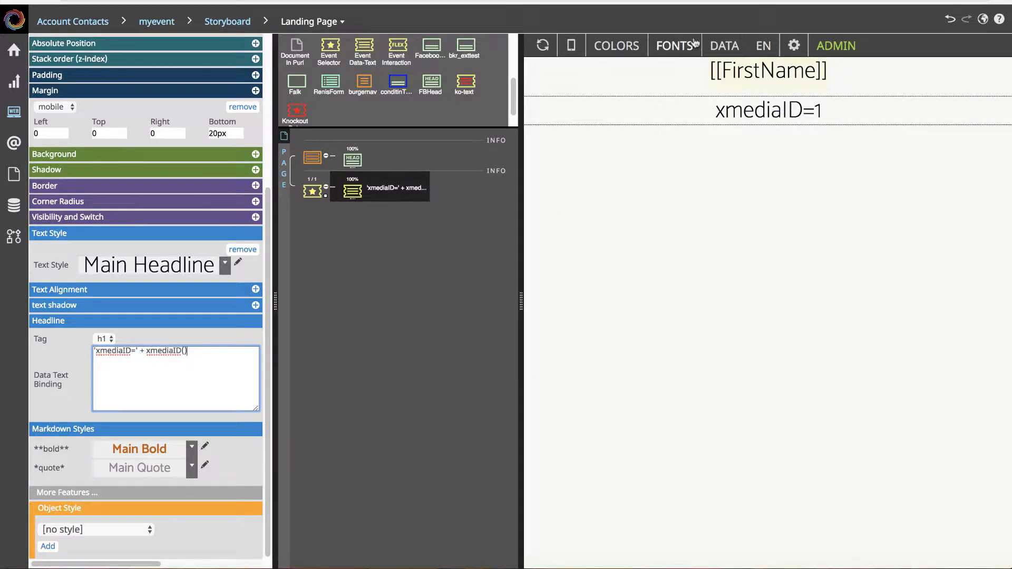
{"action": "left_click", "coordinate": [721, 45]}
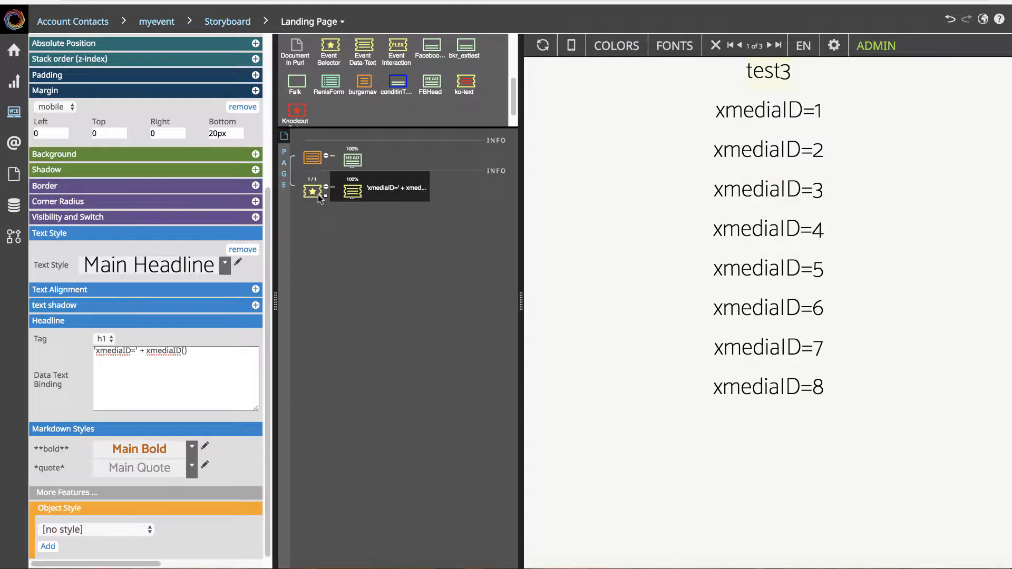
{"action": "left_click", "coordinate": [716, 46]}
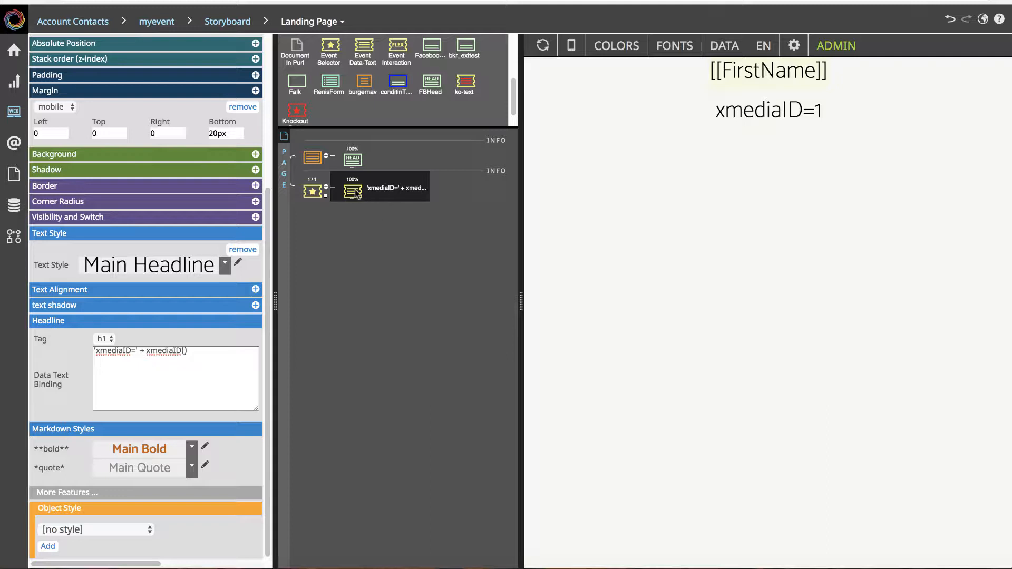
Step: Replace the Event Data-Text element's data text binding with the quoted string "Hello Text"
{"action": "left_click", "coordinate": [169, 357]}
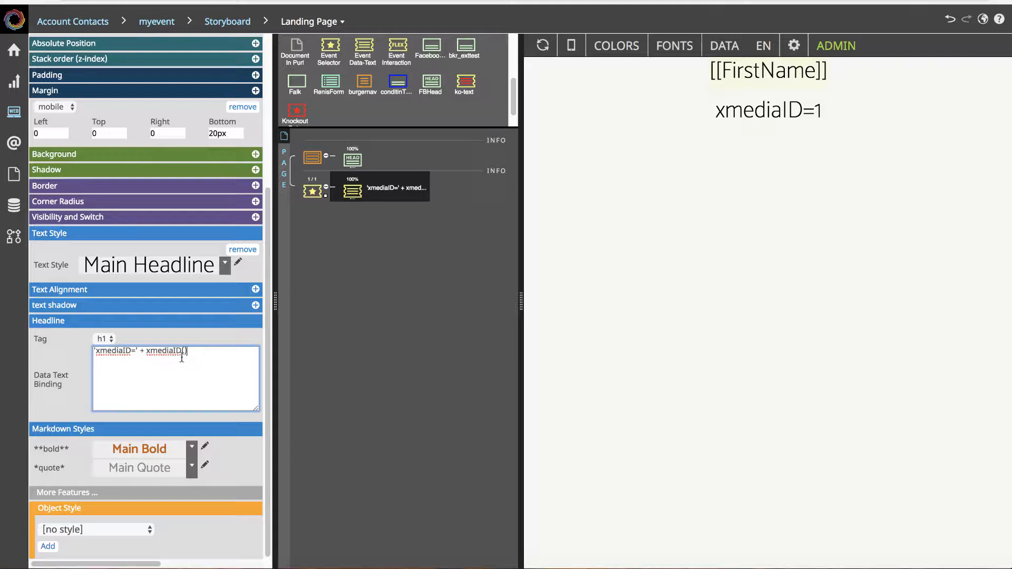
{"action": "left_click_drag", "start_coordinate": [194, 352], "coordinate": [93, 353]}
{"action": "left_click", "coordinate": [107, 363]}
{"action": "left_click_drag", "start_coordinate": [191, 351], "coordinate": [95, 351]}
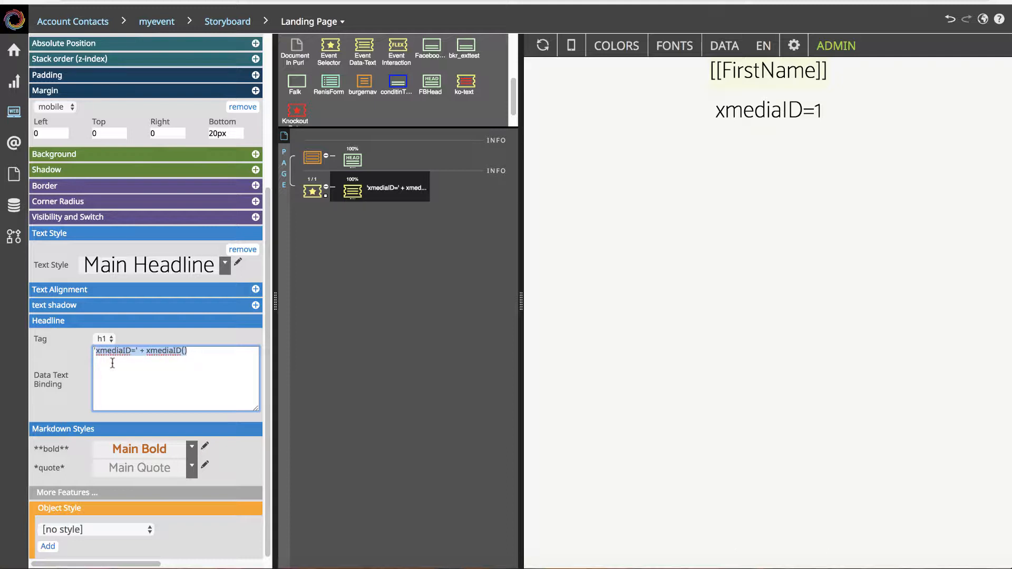
{"action": "key", "text": "BackSpace"}
{"action": "type", "text": "'"}
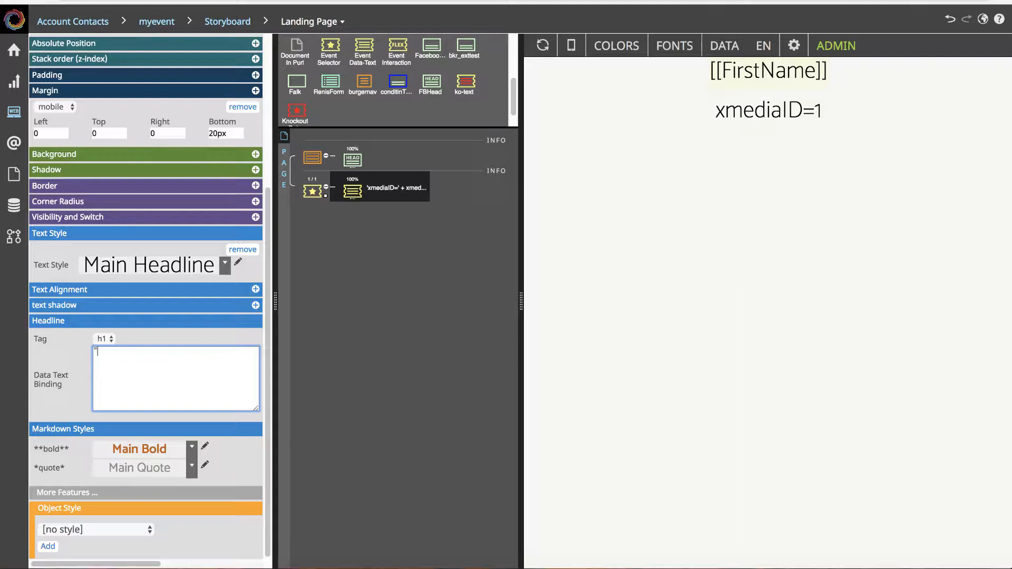
{"action": "type", "text": "Hal"}
{"action": "type", "text": "llo"}
{"action": "key", "text": "BackSpace"}
{"action": "key", "text": "BackSpace"}
{"action": "key", "text": "BackSpace"}
{"action": "key", "text": "BackSpace"}
{"action": "type", "text": "ello Text"}
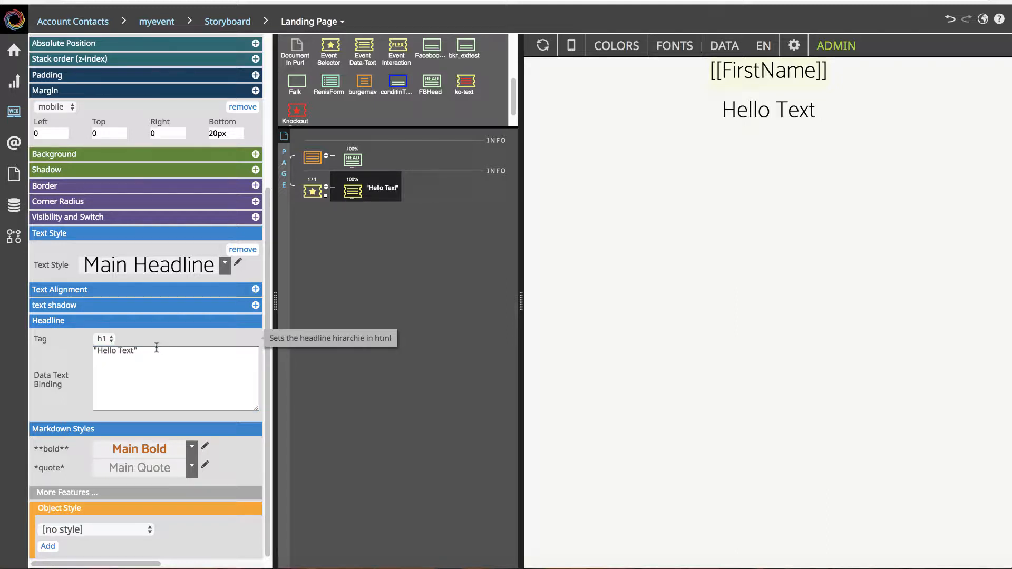
Step: Try the data text binding as Hello Text without quotation marks and dismiss the alert
{"action": "key", "text": "BackSpace"}
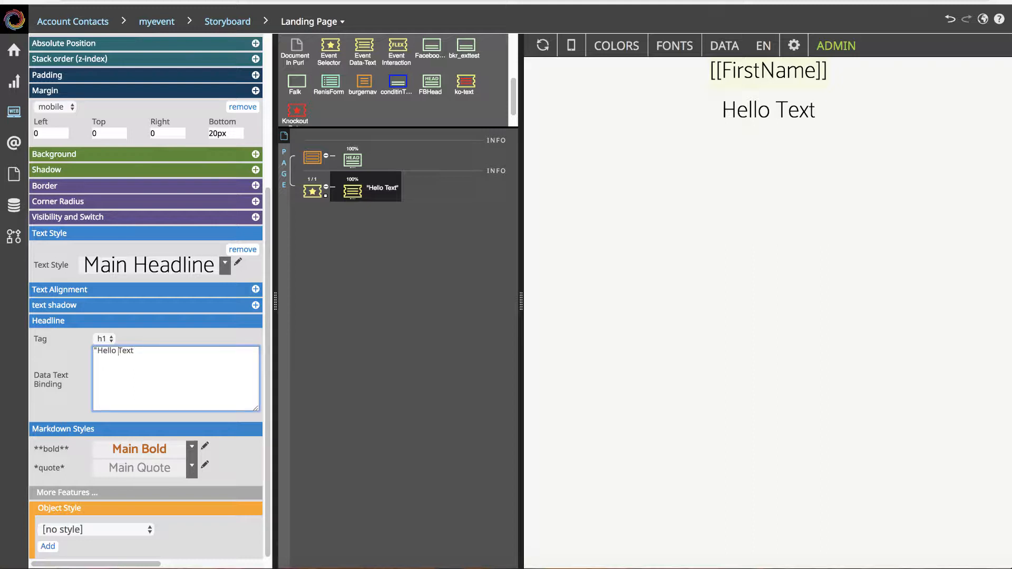
{"action": "key", "text": "Delete"}
{"action": "left_click", "coordinate": [171, 336]}
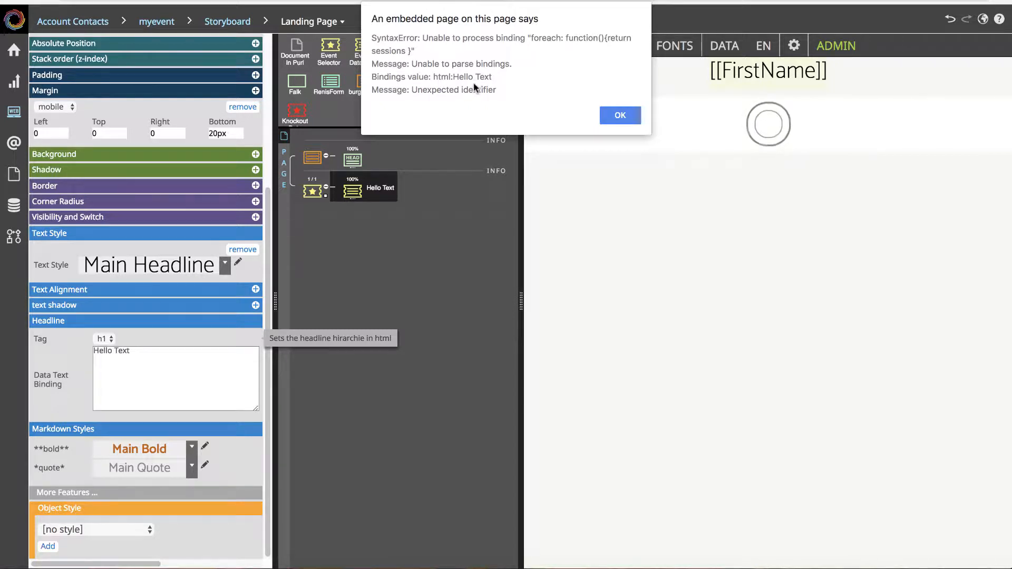
{"action": "left_click", "coordinate": [617, 116]}
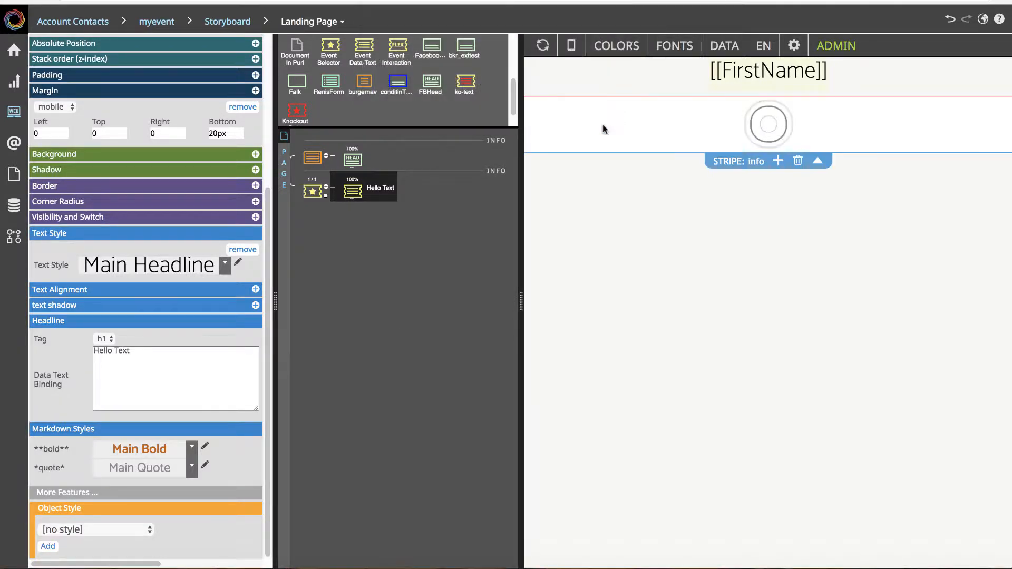
Step: Put the double quotation marks back around Hello Text in the data text binding
{"action": "left_click", "coordinate": [140, 352]}
{"action": "type", "text": "\""}
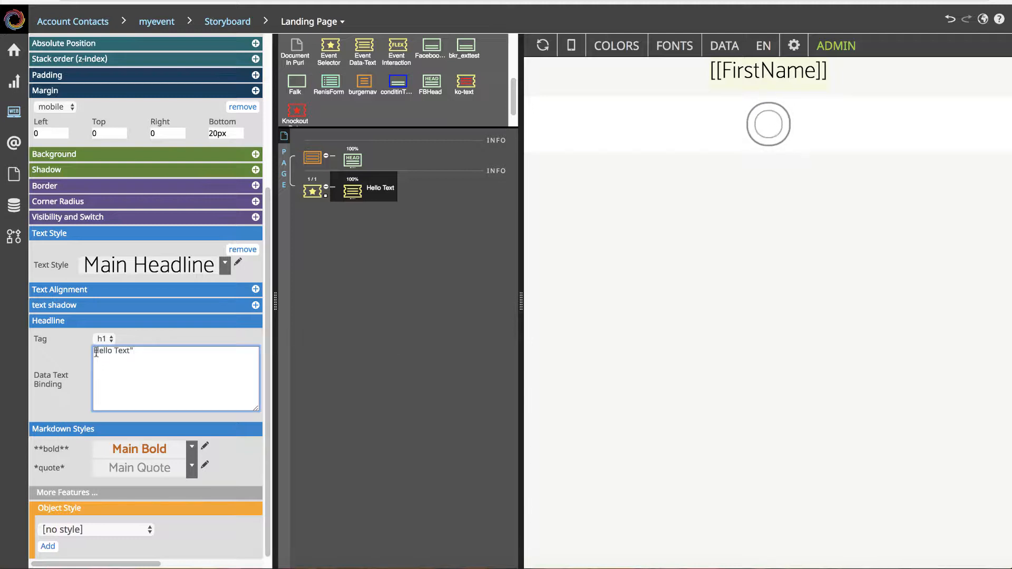
{"action": "left_click", "coordinate": [95, 352]}
{"action": "type", "text": "\""}
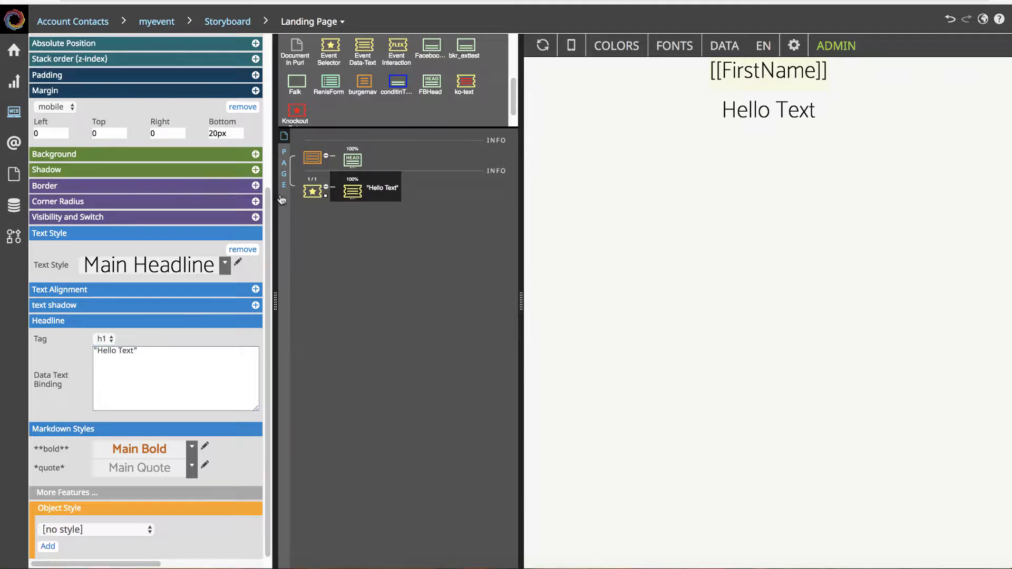
Step: Turn on the debug infos in the Event Selector's event data settings
{"action": "left_click", "coordinate": [313, 192]}
{"action": "scroll", "coordinate": [155, 425], "scroll_direction": "down", "scroll_amount": 4}
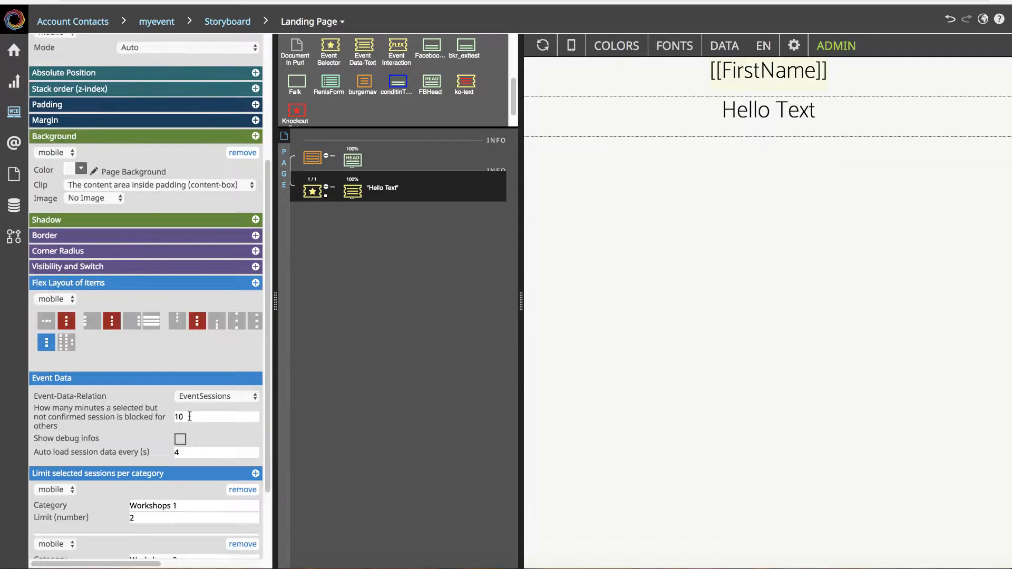
{"action": "left_click", "coordinate": [181, 439]}
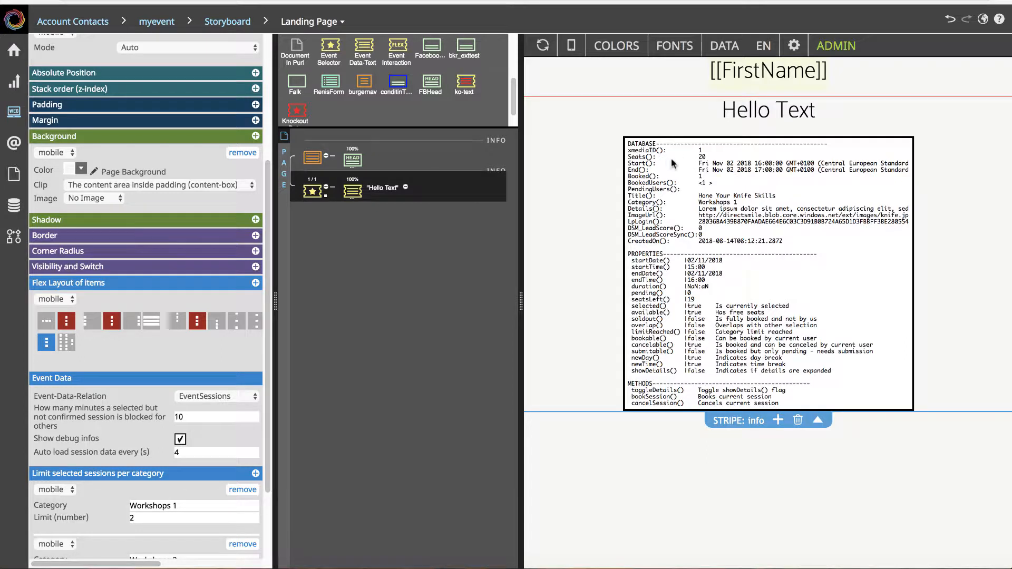
Step: Examine the session's debug infos, comparing the Start() database value with the formatted startDate() property
{"action": "left_click_drag", "start_coordinate": [639, 144], "coordinate": [688, 143]}
{"action": "left_click", "coordinate": [687, 152]}
{"action": "left_click_drag", "start_coordinate": [699, 163], "coordinate": [906, 159]}
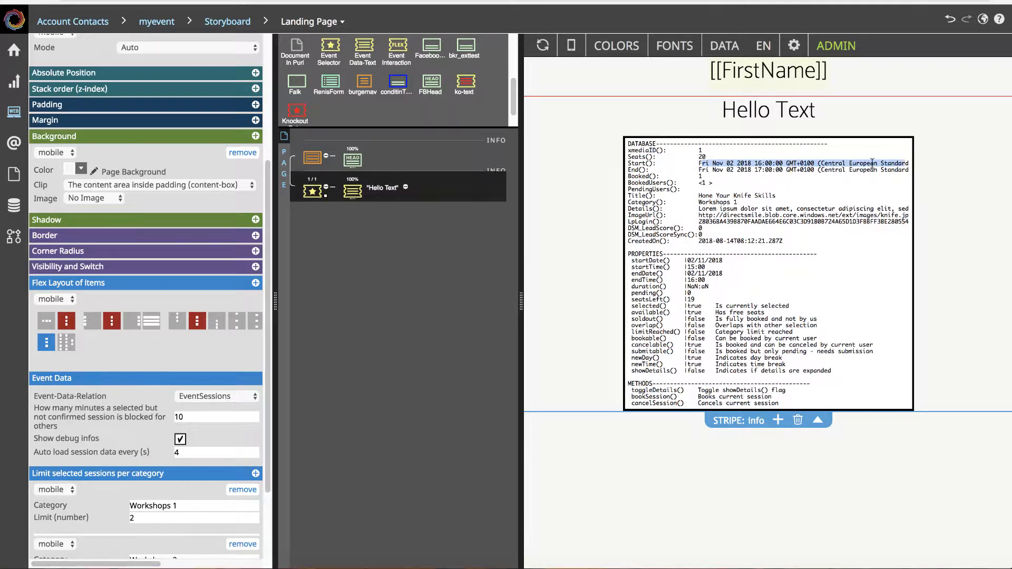
{"action": "left_click", "coordinate": [873, 164]}
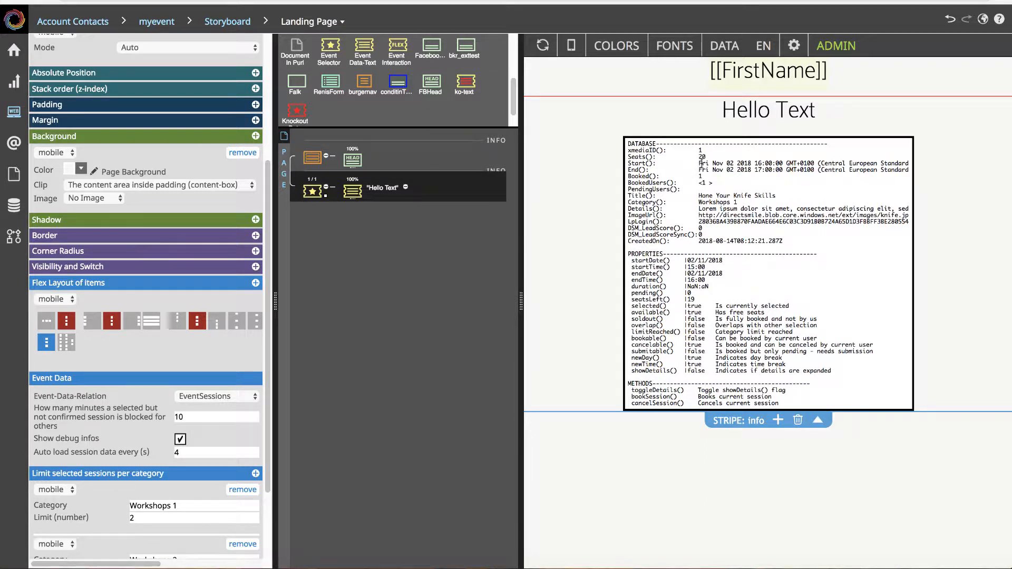
{"action": "left_click_drag", "start_coordinate": [702, 163], "coordinate": [775, 163]}
{"action": "left_click", "coordinate": [776, 164]}
{"action": "left_click_drag", "start_coordinate": [690, 260], "coordinate": [733, 265]}
{"action": "left_click", "coordinate": [731, 260]}
Step: Set the Event Data-Text element's data text binding to Title()
{"action": "left_click", "coordinate": [359, 192]}
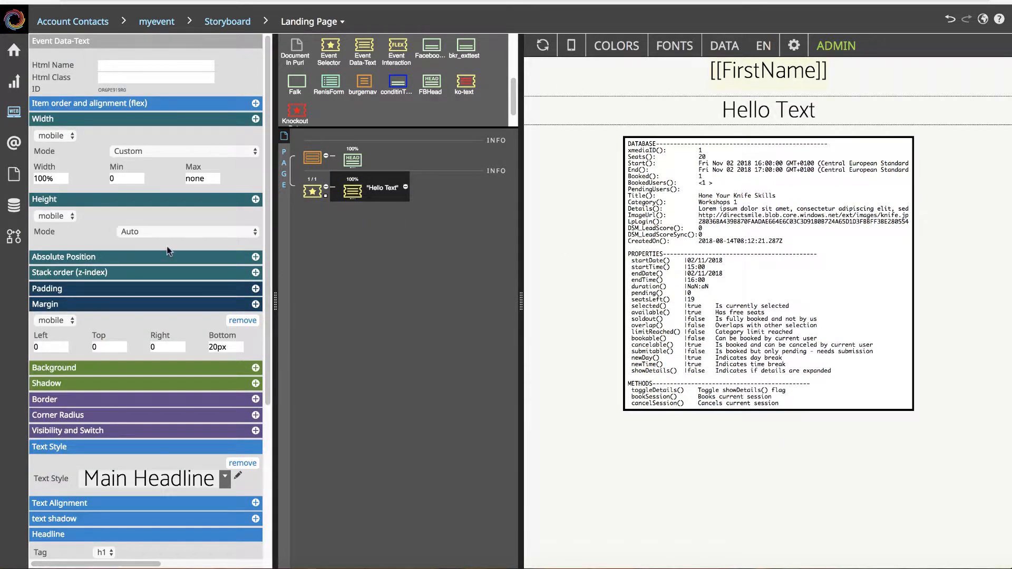
{"action": "scroll", "coordinate": [182, 311], "scroll_direction": "down", "scroll_amount": 4}
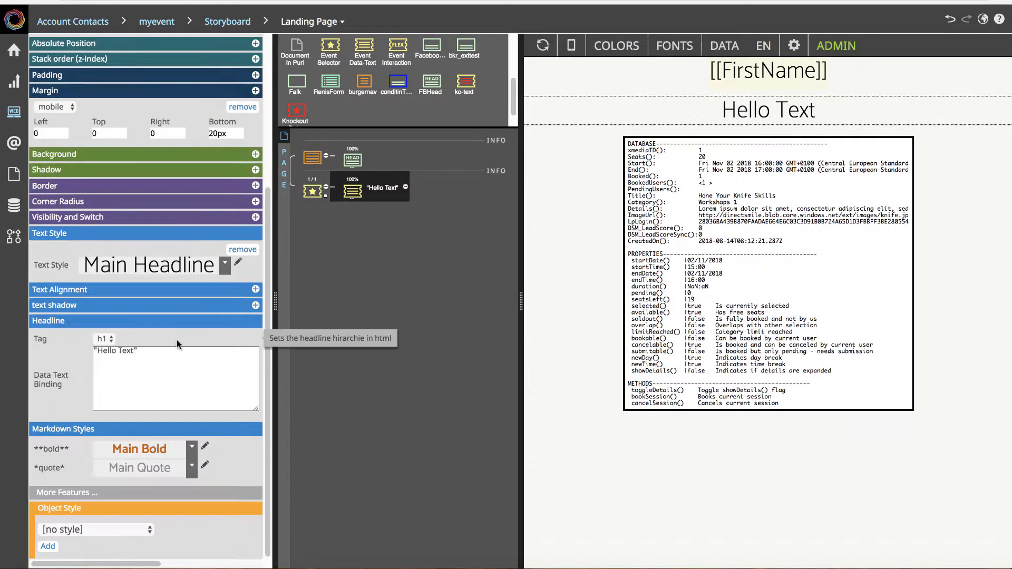
{"action": "left_click_drag", "start_coordinate": [163, 350], "coordinate": [75, 351]}
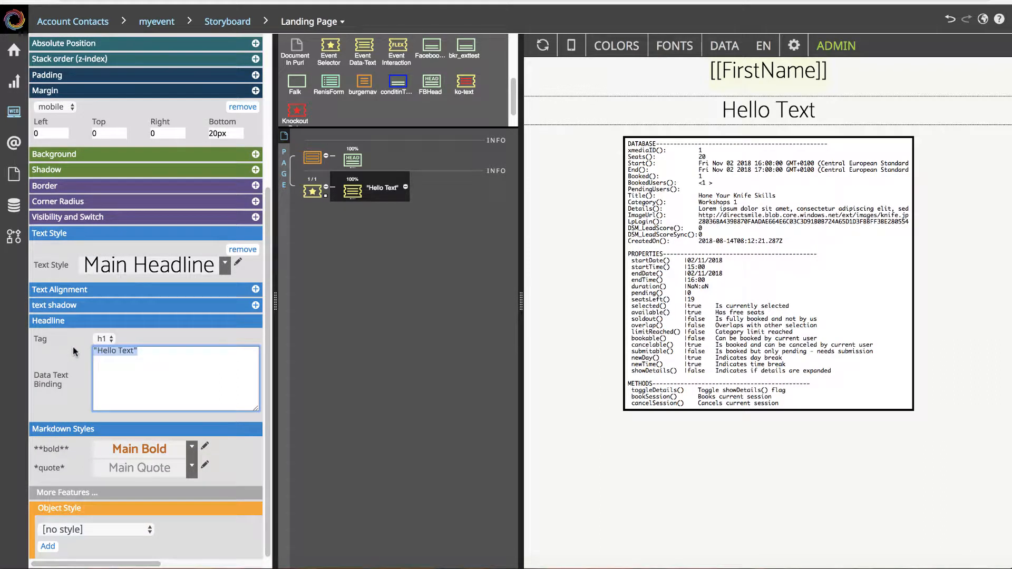
{"action": "type", "text": "Title"}
{"action": "key", "text": "Return"}
{"action": "key", "text": "BackSpace"}
{"action": "type", "text": "()"}
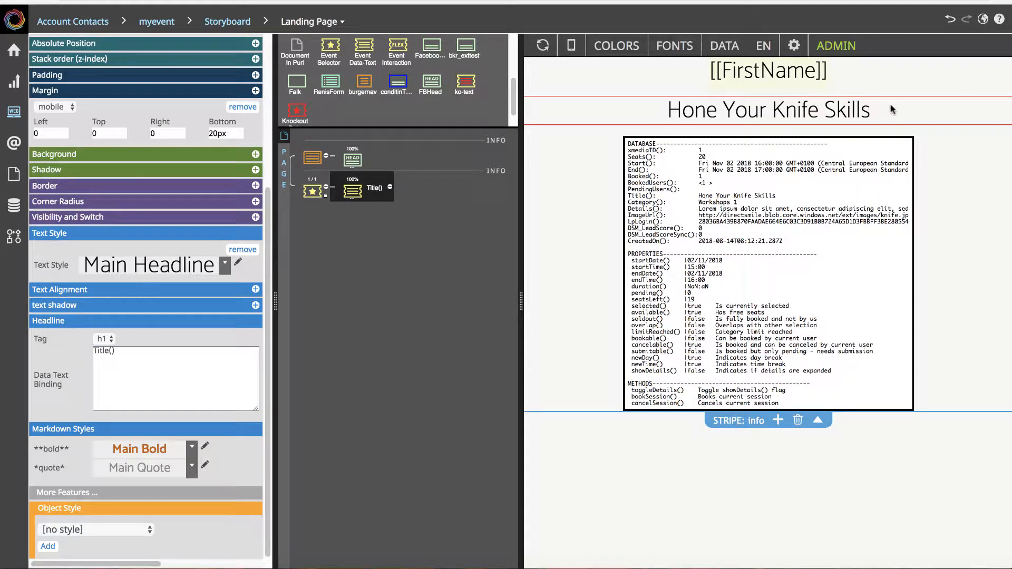
Step: Preview the page with contact data and look through the titles and debug infos of the listed sessions
{"action": "left_click", "coordinate": [723, 46]}
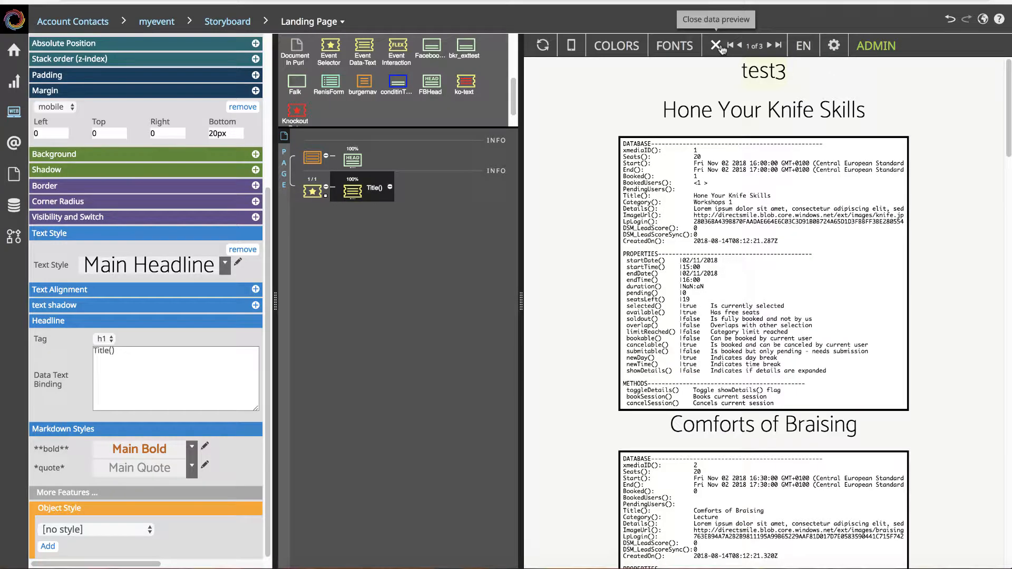
{"action": "scroll", "coordinate": [739, 279], "scroll_direction": "down", "scroll_amount": 12}
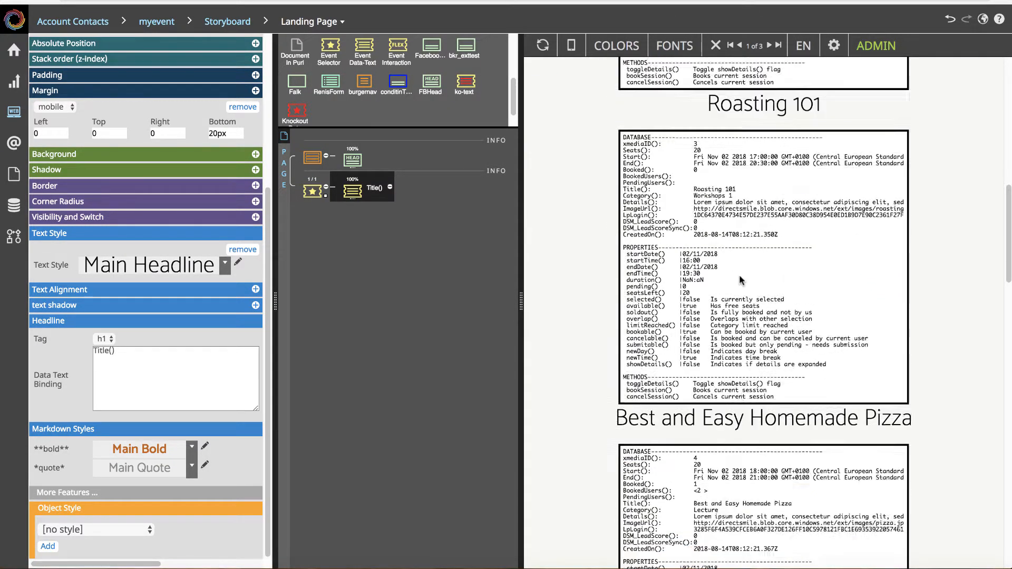
{"action": "scroll", "coordinate": [739, 279], "scroll_direction": "down", "scroll_amount": 10}
{"action": "scroll", "coordinate": [756, 239], "scroll_direction": "up", "scroll_amount": 17}
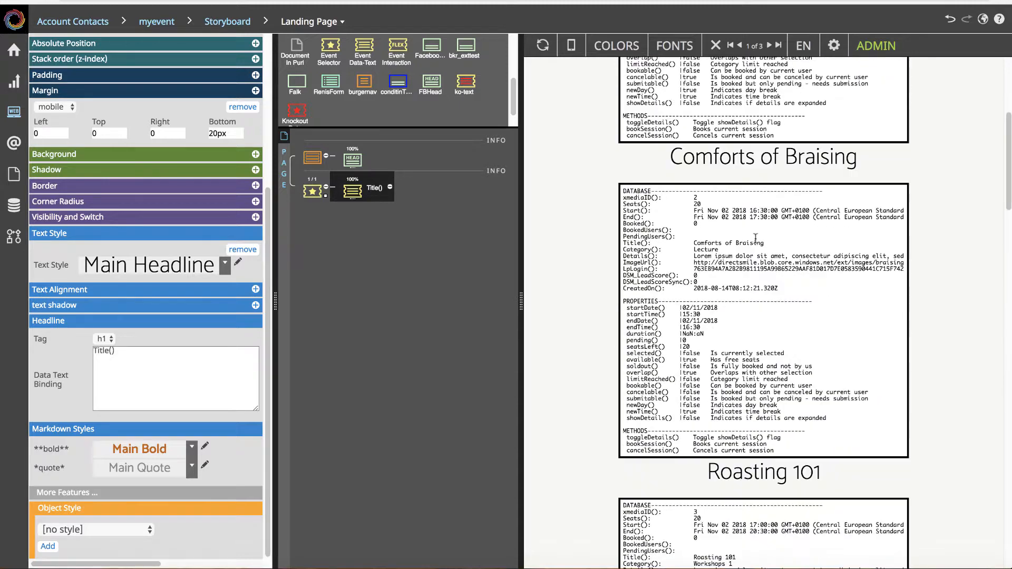
{"action": "scroll", "coordinate": [755, 239], "scroll_direction": "up", "scroll_amount": 5}
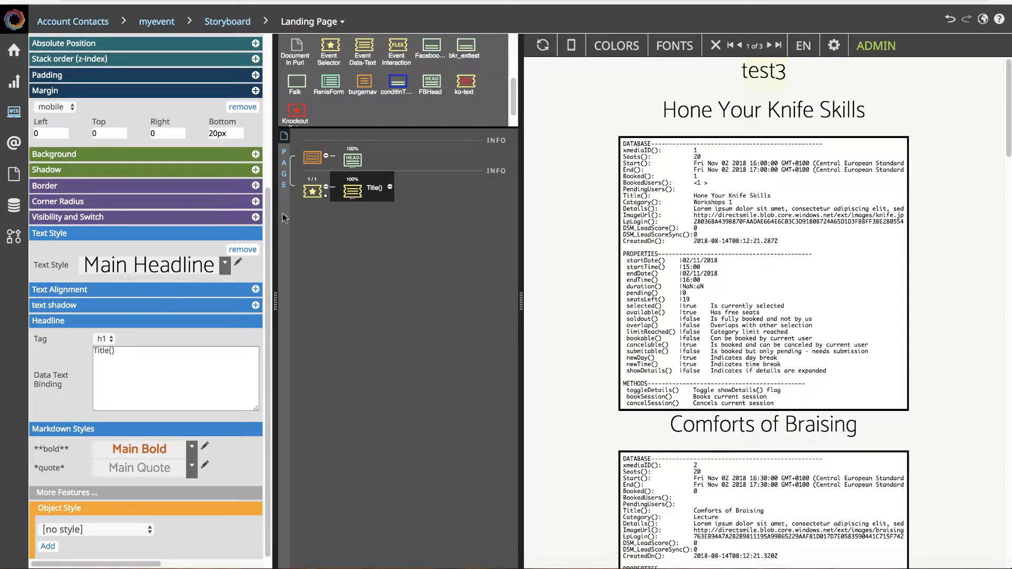
Step: Turn off the debug infos in the Event Selector's event data settings
{"action": "left_click", "coordinate": [312, 191]}
{"action": "scroll", "coordinate": [116, 439], "scroll_direction": "down", "scroll_amount": 3}
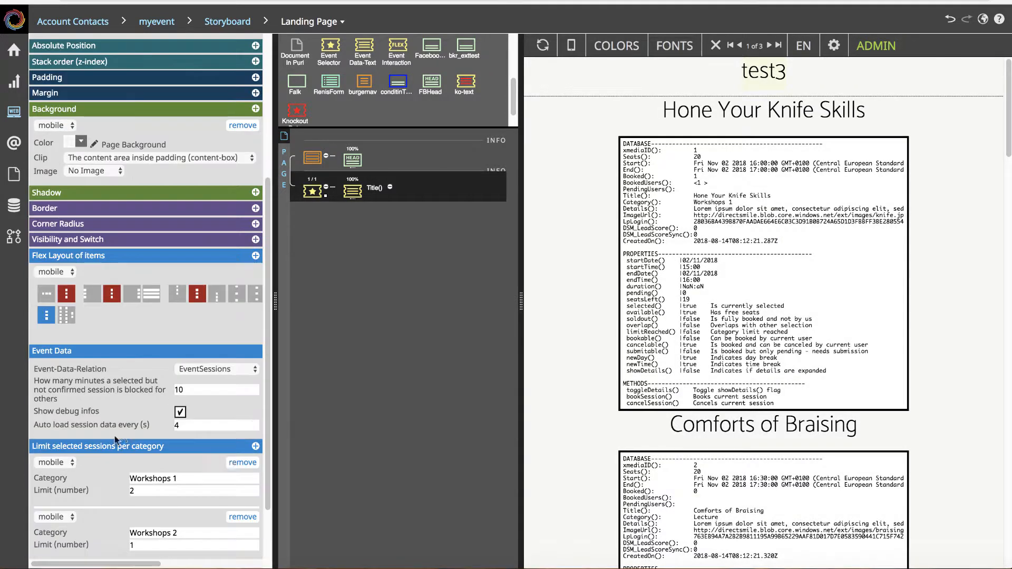
{"action": "left_click", "coordinate": [180, 412]}
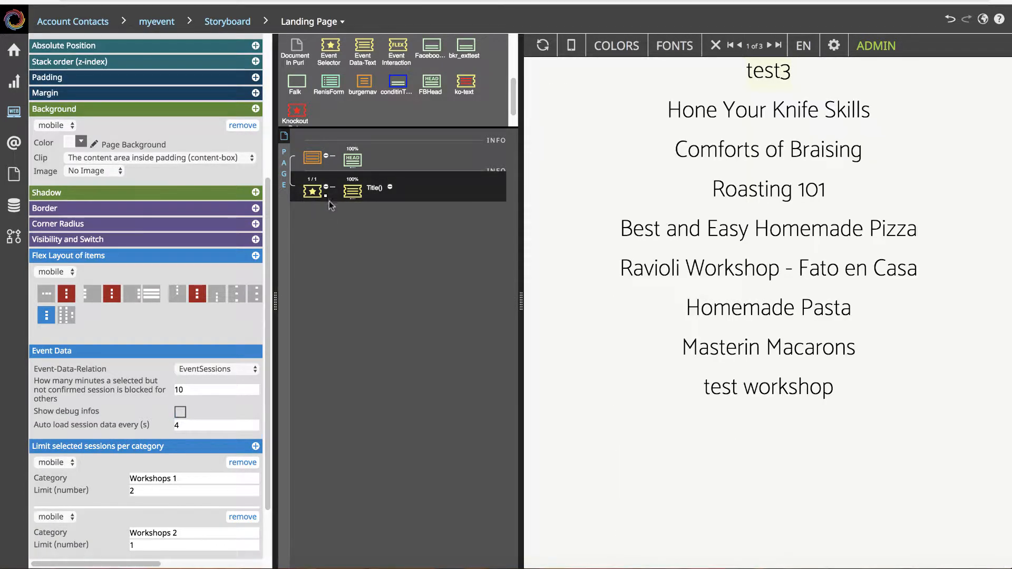
Step: Prefix the Event Data-Text element's binding with a label so it reads "Title: " + Title()
{"action": "left_click", "coordinate": [353, 191]}
{"action": "scroll", "coordinate": [132, 355], "scroll_direction": "down", "scroll_amount": 3}
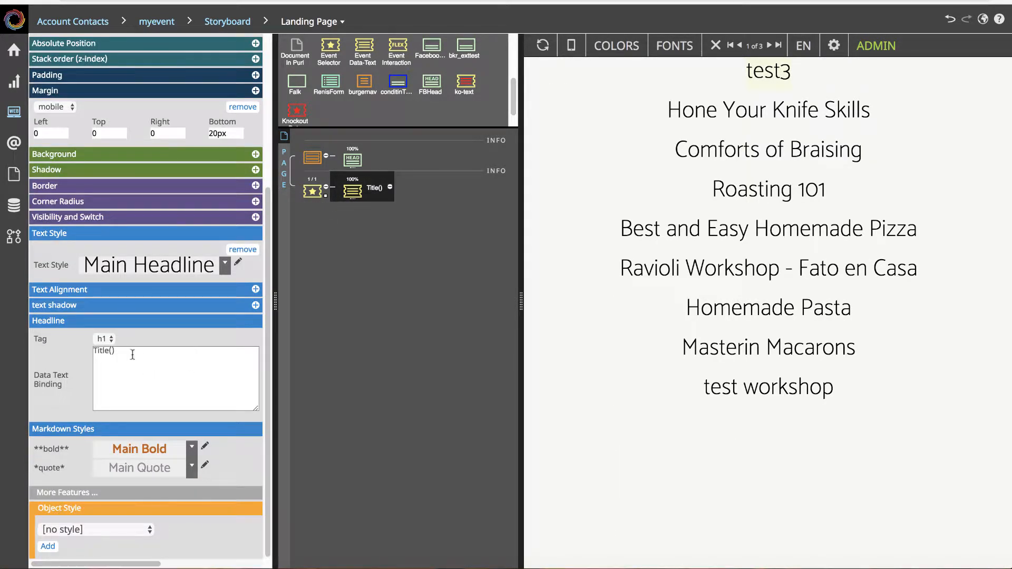
{"action": "left_click", "coordinate": [97, 352]}
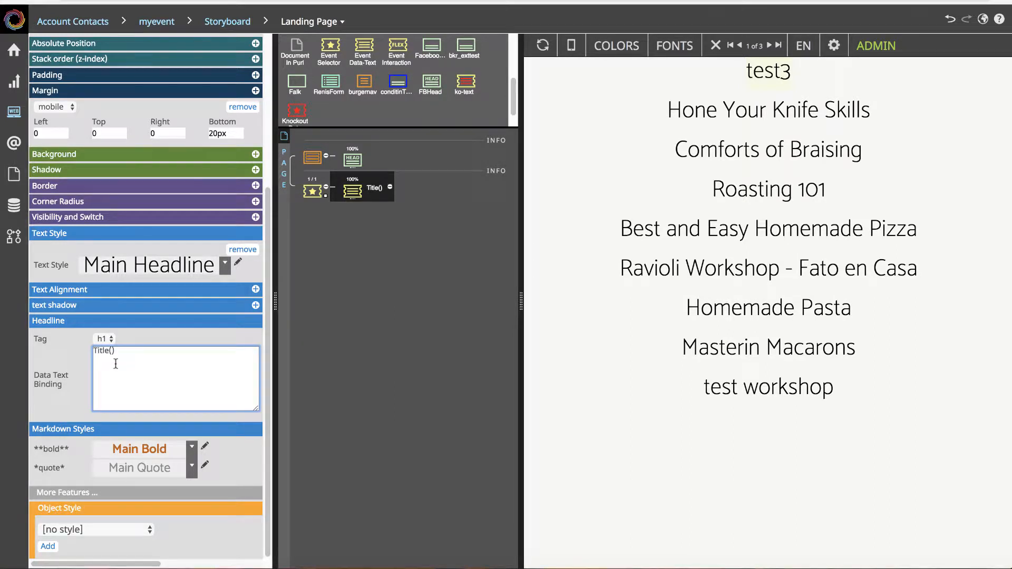
{"action": "type", "text": "\"Title: \" +"}
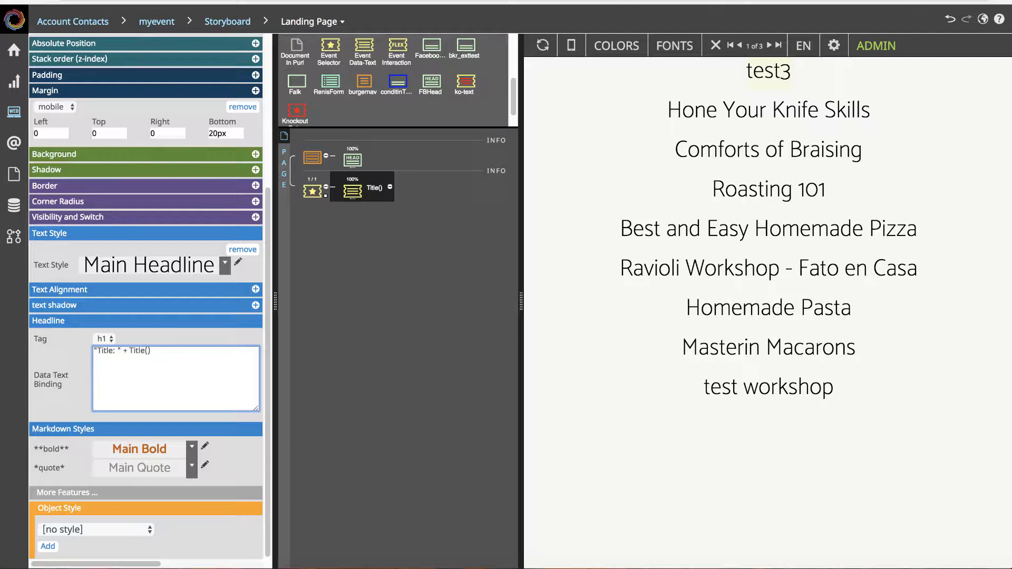
{"action": "left_click", "coordinate": [151, 342]}
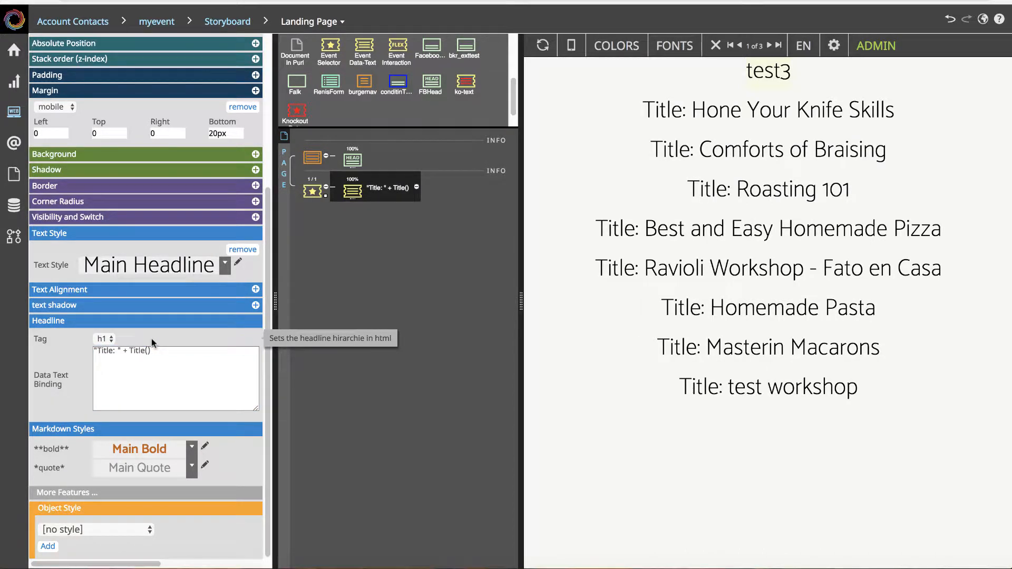
Step: Append the calculation + (2+3) to the Event Data-Text element's data text binding
{"action": "left_click", "coordinate": [170, 350]}
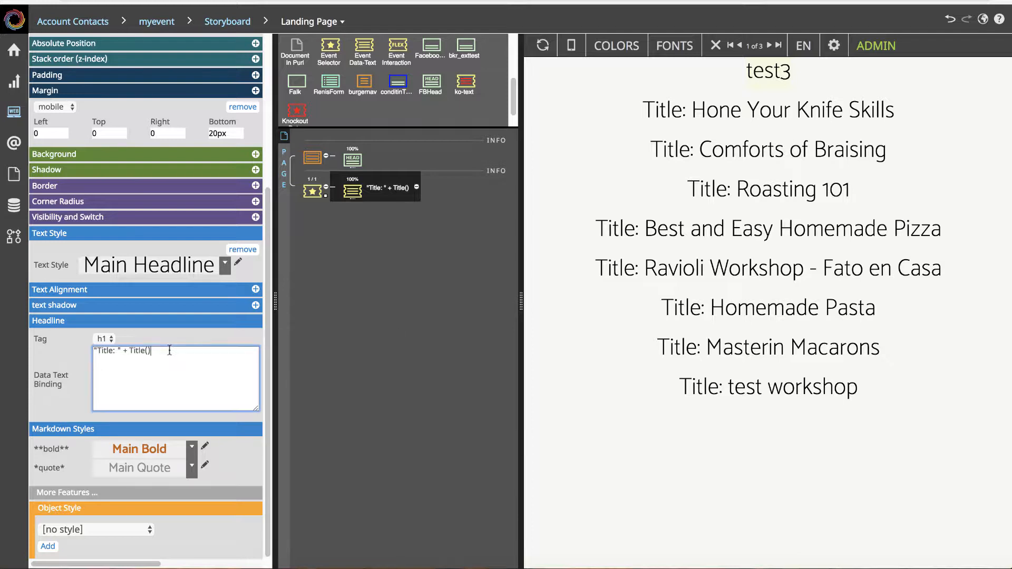
{"action": "type", "text": "+ (2+3)"}
{"action": "left_click", "coordinate": [189, 337]}
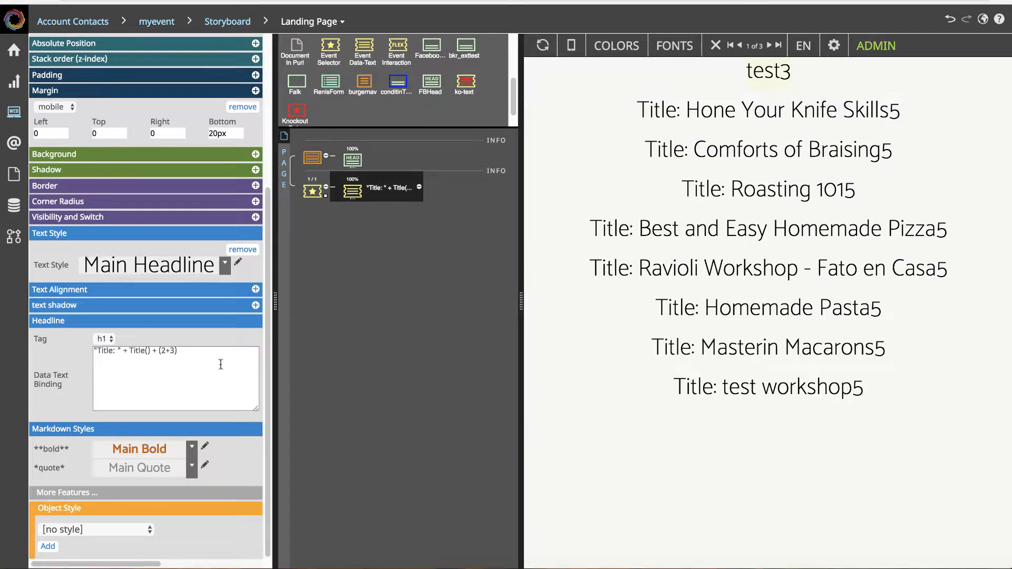
Step: Replace the + (2+3) calculation in the data text binding with + " Category: " + Category()
{"action": "left_click", "coordinate": [157, 351]}
{"action": "left_click", "coordinate": [191, 352]}
{"action": "key", "text": "BackSpace"}
{"action": "key", "text": "BackSpace"}
{"action": "key", "text": "BackSpace"}
{"action": "key", "text": "BackSpace"}
{"action": "key", "text": "BackSpace"}
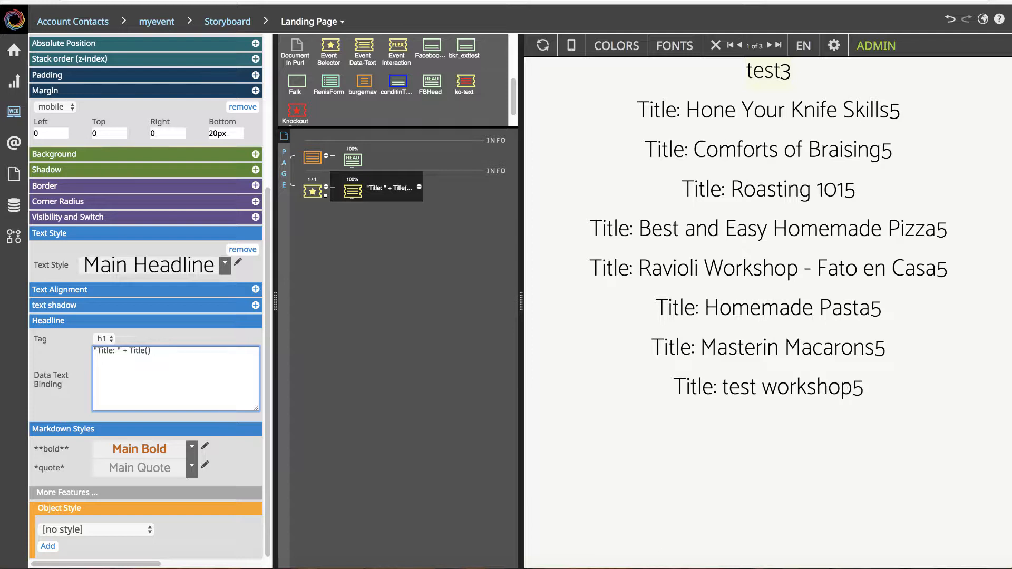
{"action": "type", "text": "+ \" Category: \" + Category()"}
{"action": "left_click", "coordinate": [219, 341]}
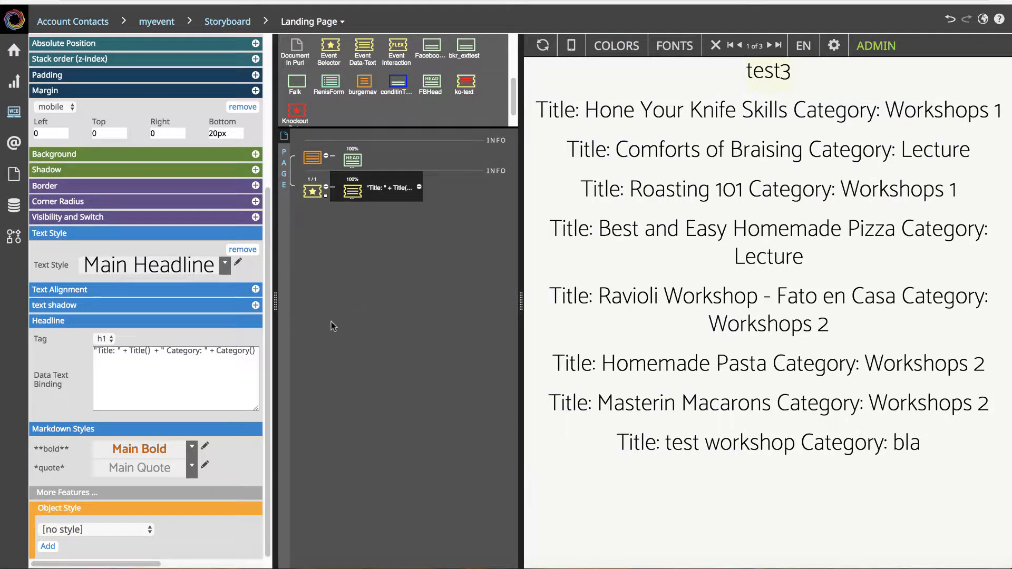
Step: Wrap the word Category in the binding in ** markers and set the bold markdown style to Main Link
{"action": "left_click", "coordinate": [207, 361]}
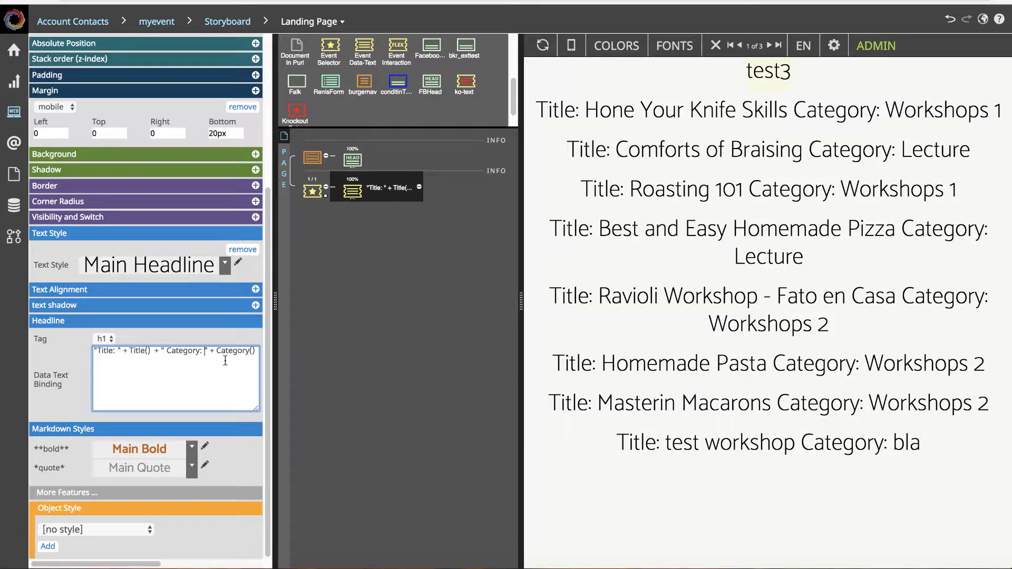
{"action": "left_click", "coordinate": [169, 352]}
{"action": "type", "text": "**"}
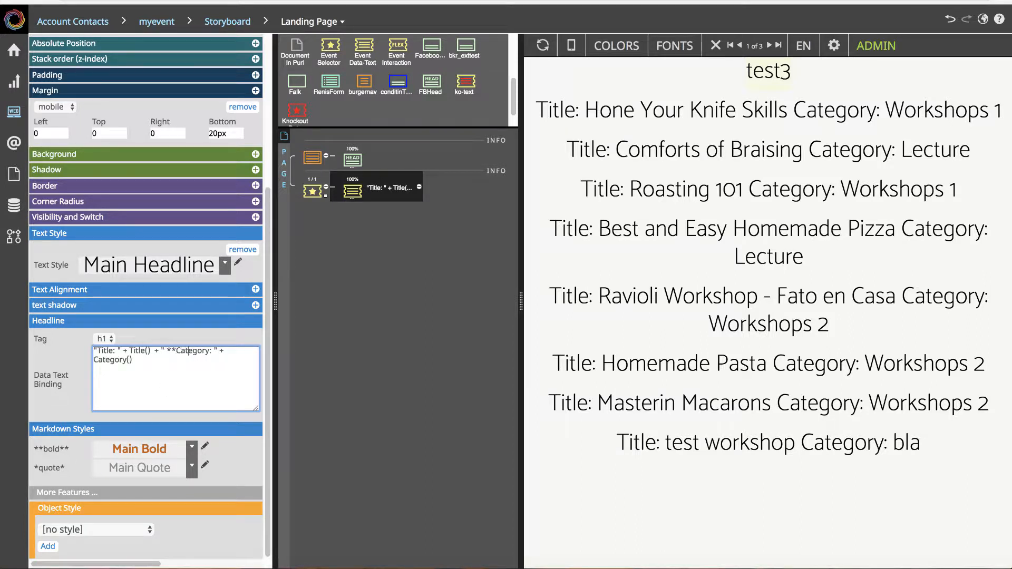
{"action": "type", "text": "**"}
{"action": "left_click", "coordinate": [223, 337]}
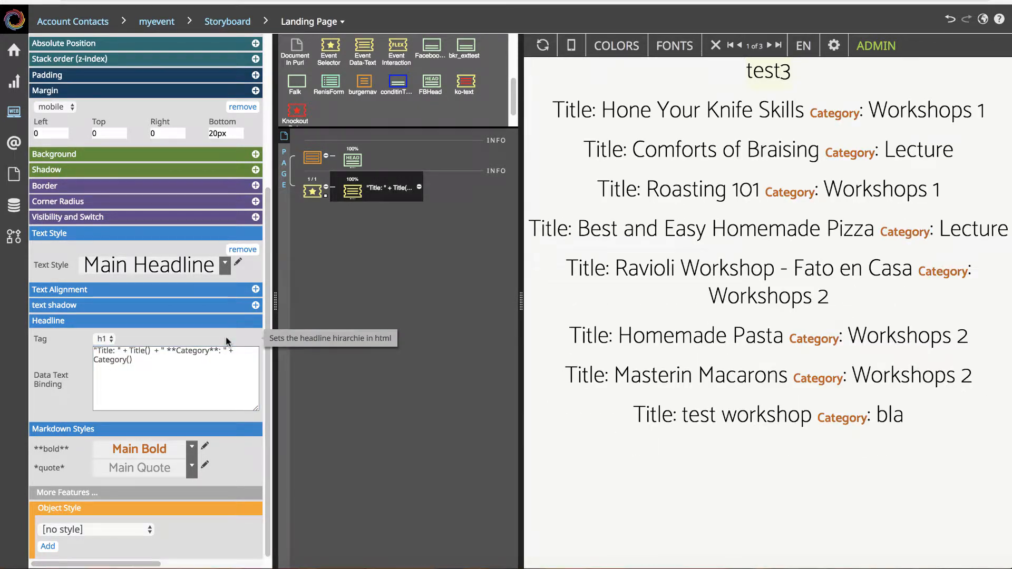
{"action": "left_click", "coordinate": [193, 449]}
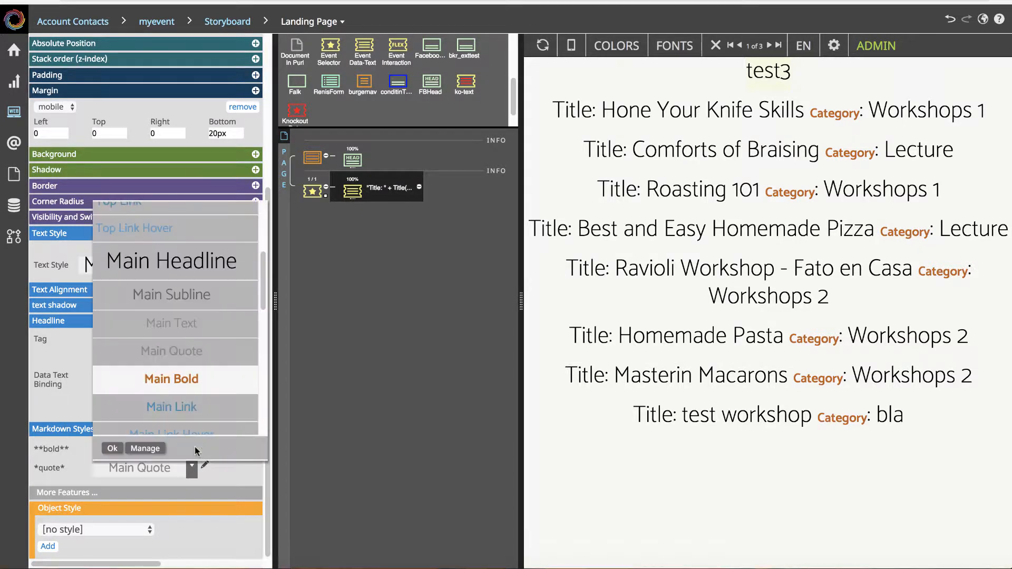
{"action": "double_click", "coordinate": [192, 407]}
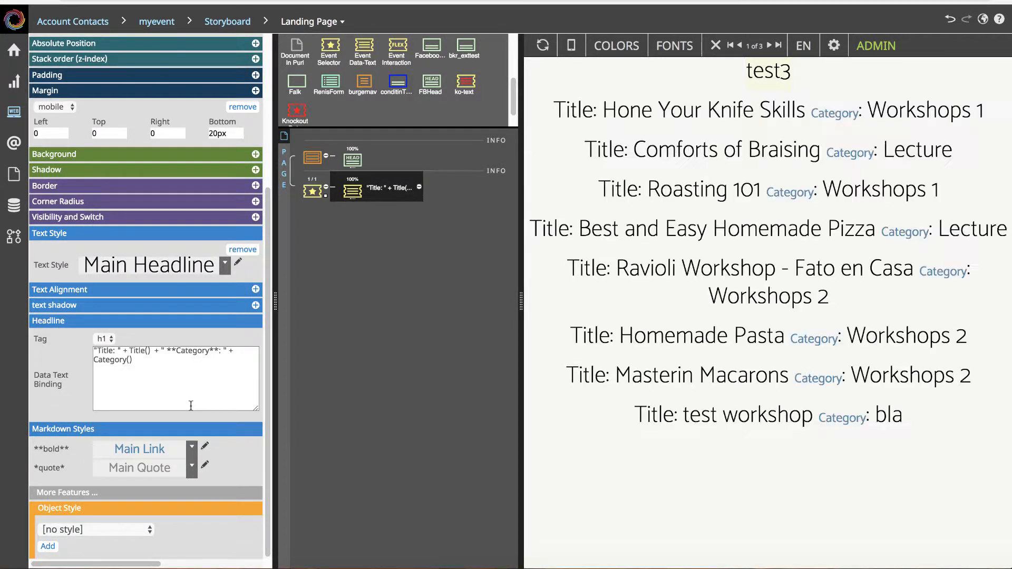
Step: Move the ** markers from the word Category to surround the title, making the binding "Title: **" + Title() + "** Category: " + Category()
{"action": "left_click", "coordinate": [222, 352]}
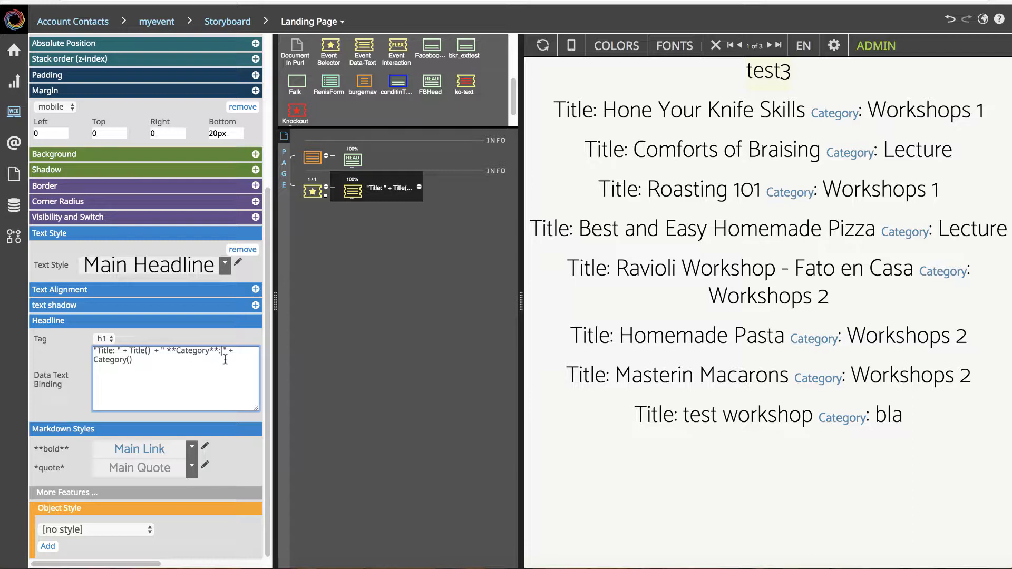
{"action": "key", "text": "BackSpace"}
{"action": "key", "text": "BackSpace"}
{"action": "key", "text": "BackSpace"}
{"action": "key", "text": "BackSpace"}
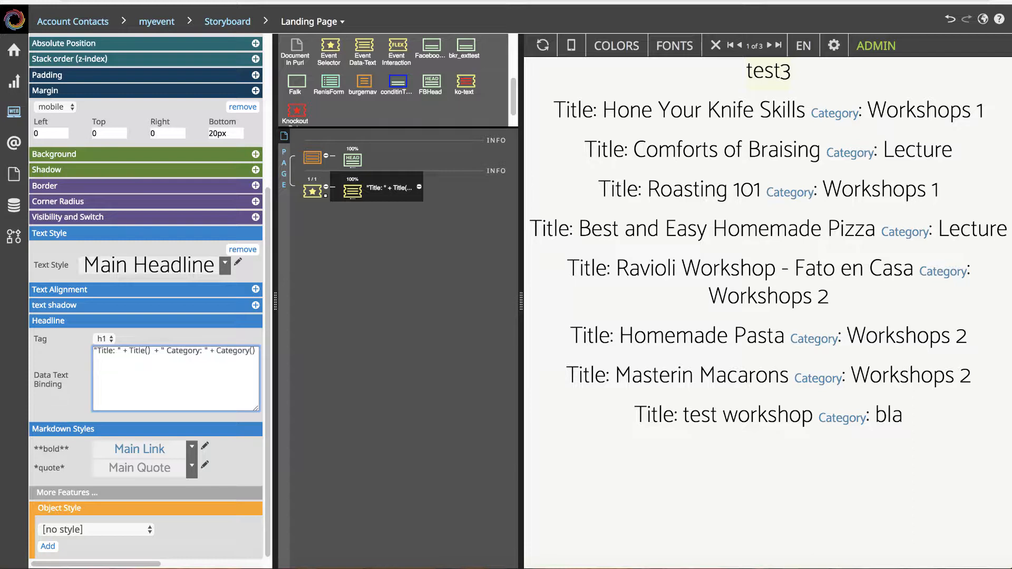
{"action": "key", "text": "Left"}
{"action": "key", "text": "Left"}
{"action": "key", "text": "Left"}
{"action": "key", "text": "Left"}
{"action": "key", "text": "Left"}
{"action": "type", "text": "**"}
{"action": "key", "text": "Right"}
{"action": "key", "text": "Right"}
{"action": "key", "text": "Right"}
{"action": "key", "text": "Right"}
{"action": "key", "text": "Right"}
{"action": "key", "text": "Right"}
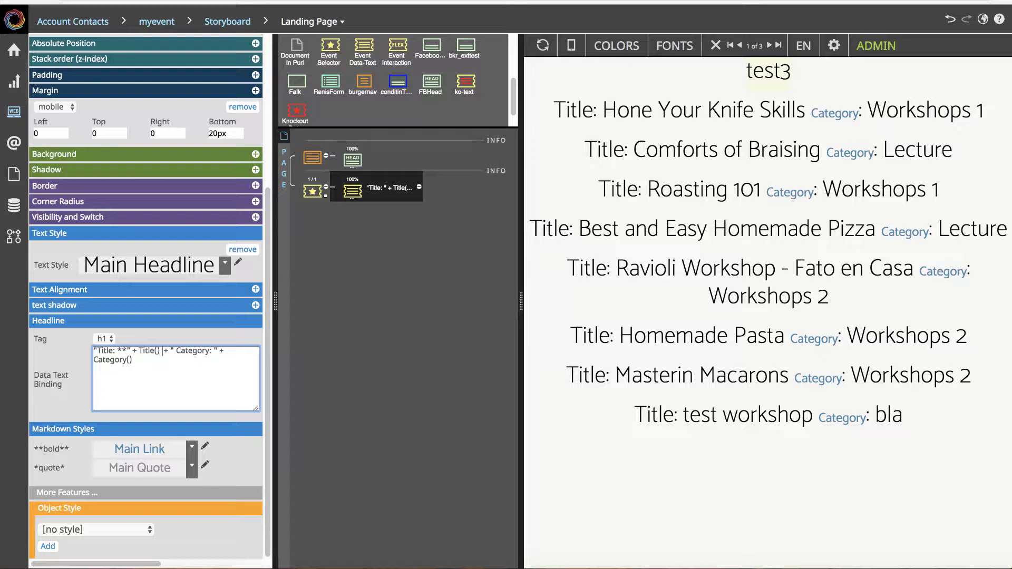
{"action": "key", "text": "Right"}
{"action": "type", "text": "**"}
{"action": "left_click", "coordinate": [191, 336]}
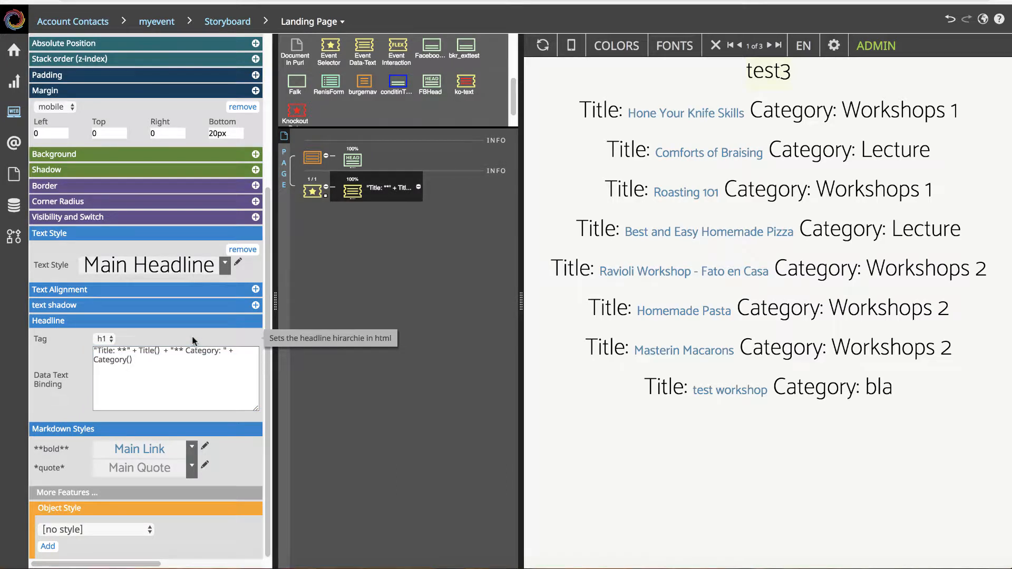
Step: Set the Event Data-Text element's text style to Main Text
{"action": "left_click", "coordinate": [223, 263]}
{"action": "scroll", "coordinate": [189, 332], "scroll_direction": "up", "scroll_amount": 1}
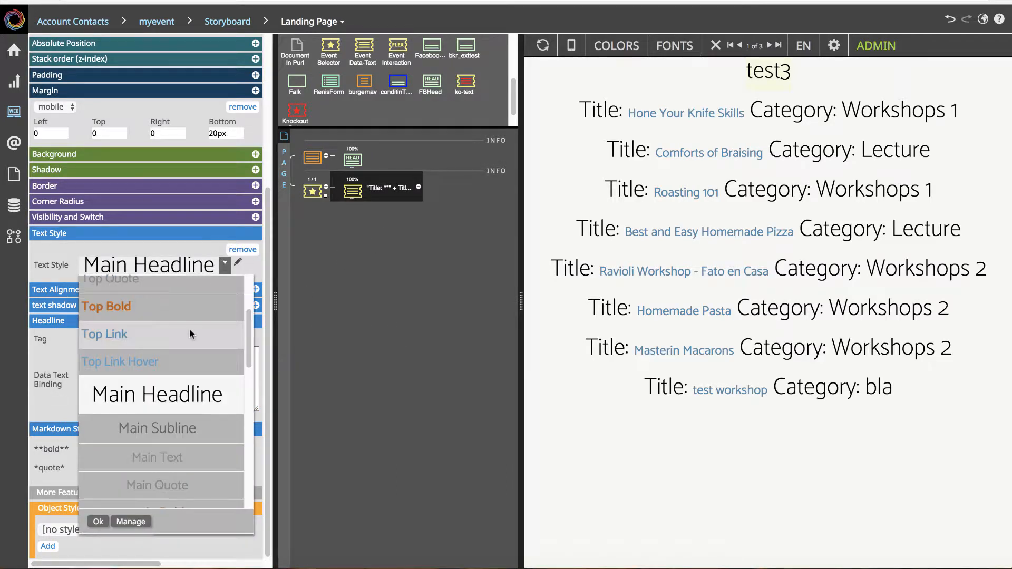
{"action": "left_click", "coordinate": [178, 458]}
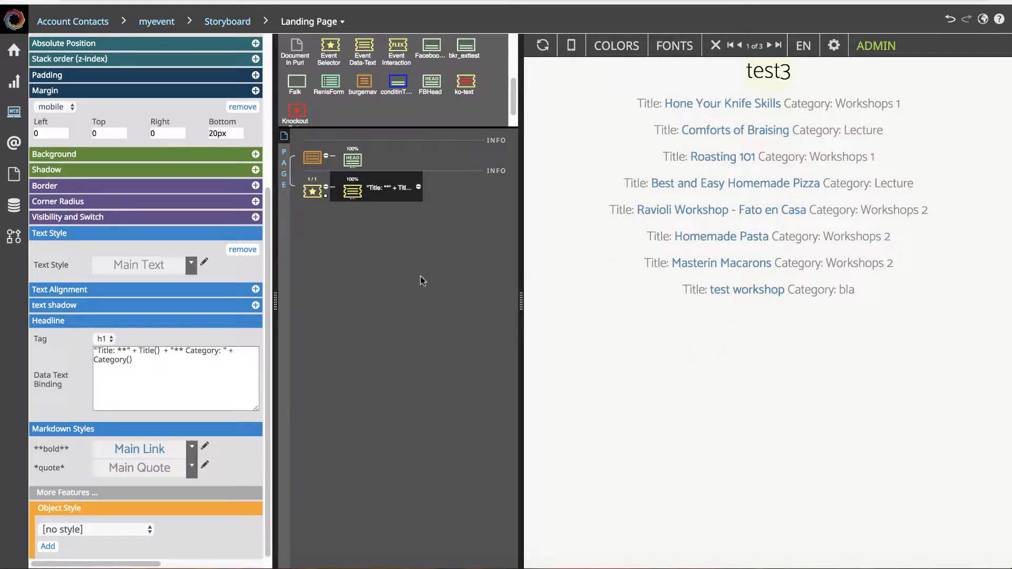
Step: Enclose Category() in single * markers within the binding and set the quote markdown style to Main Bold
{"action": "left_click", "coordinate": [220, 349]}
{"action": "type", "text": "*"}
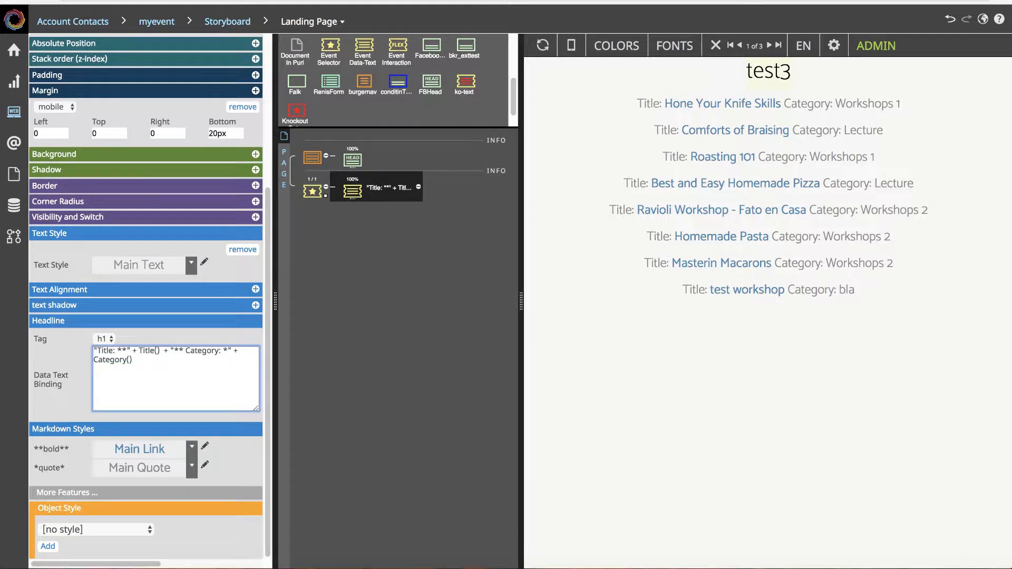
{"action": "type", "text": " + \"*\""}
{"action": "left_click", "coordinate": [236, 344]}
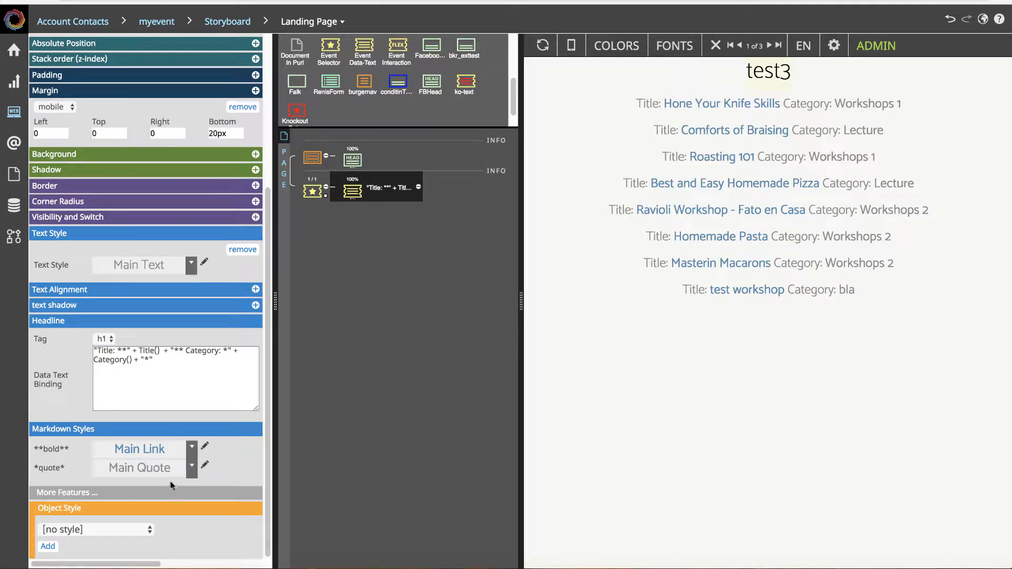
{"action": "left_click", "coordinate": [188, 472]}
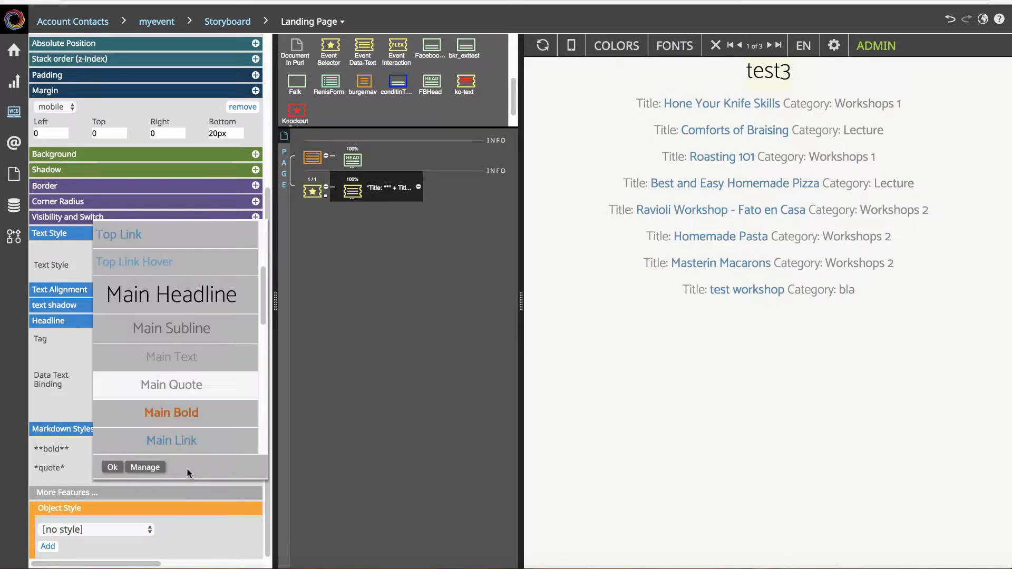
{"action": "left_click", "coordinate": [182, 414]}
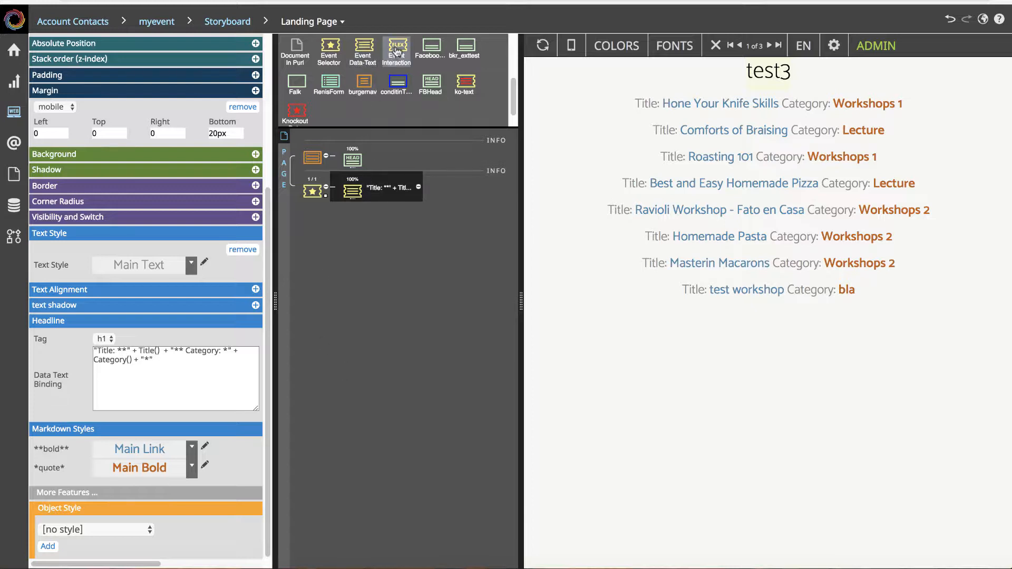
Step: Add an Event Interaction above the data text in the Event Selector and give it the pre defined action Book Session
{"action": "left_click_drag", "start_coordinate": [395, 51], "coordinate": [357, 175]}
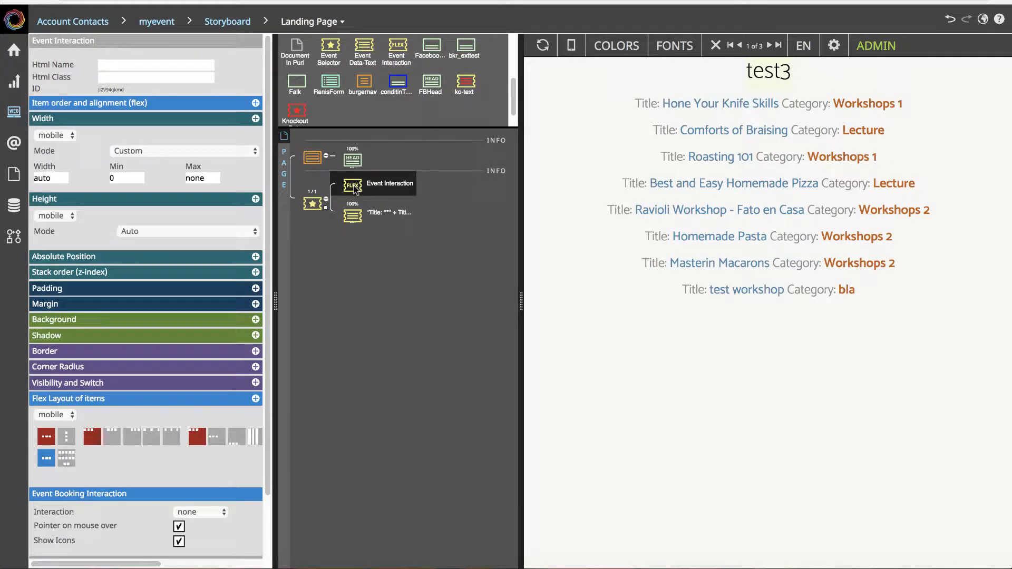
{"action": "scroll", "coordinate": [267, 302], "scroll_direction": "down", "scroll_amount": 3}
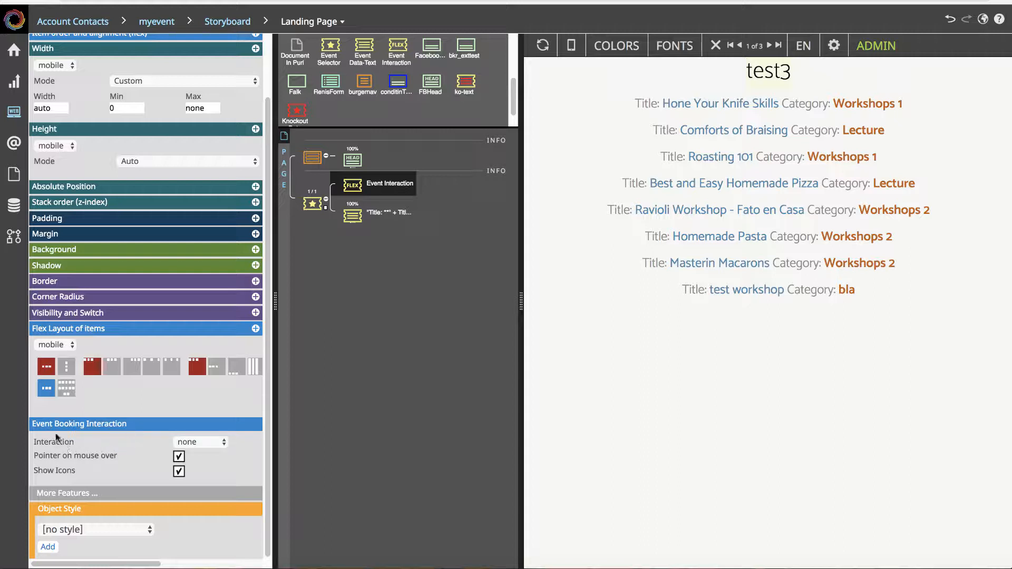
{"action": "left_click", "coordinate": [217, 444]}
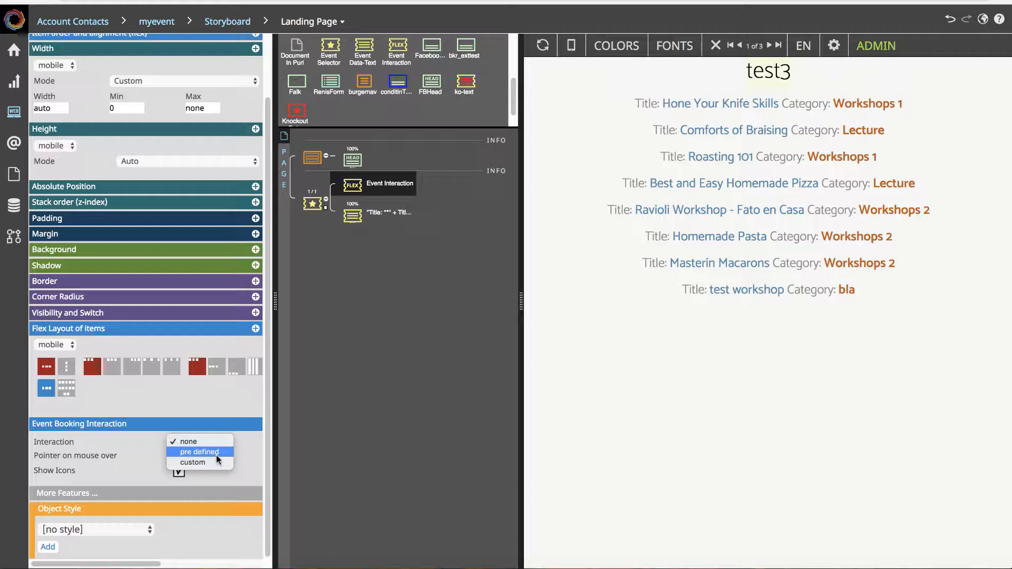
{"action": "left_click", "coordinate": [216, 454]}
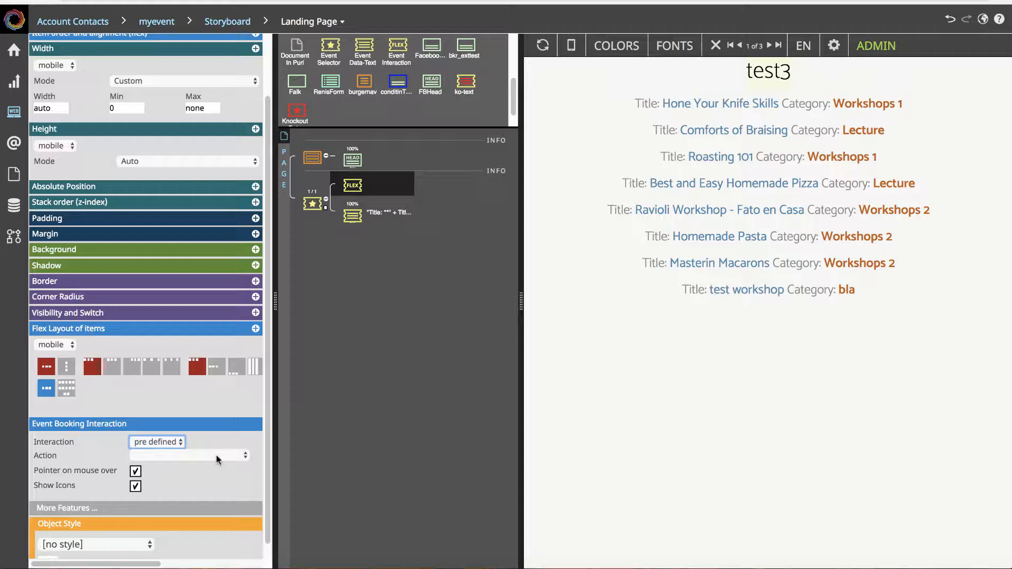
{"action": "left_click", "coordinate": [216, 456]}
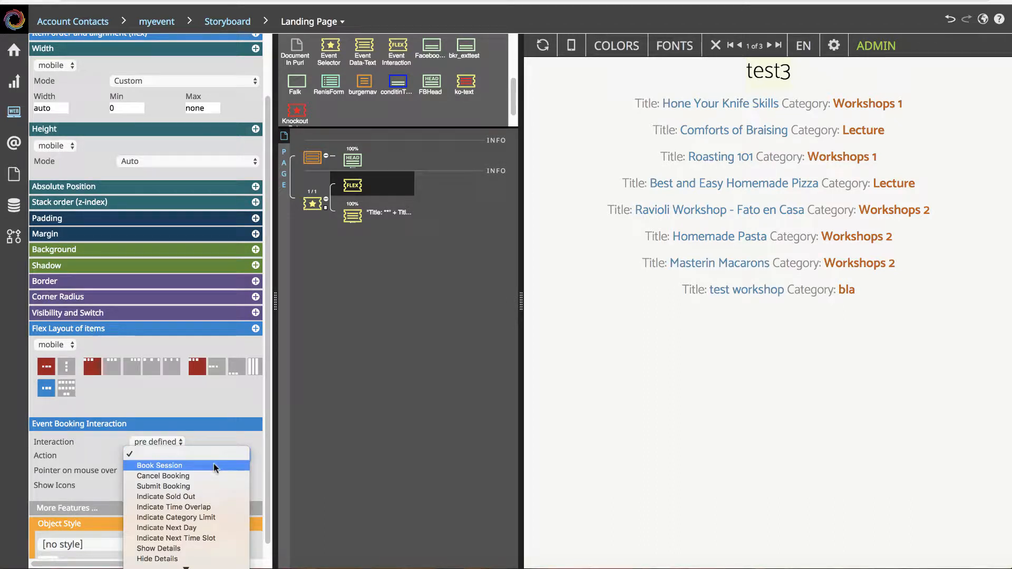
{"action": "left_click", "coordinate": [213, 465]}
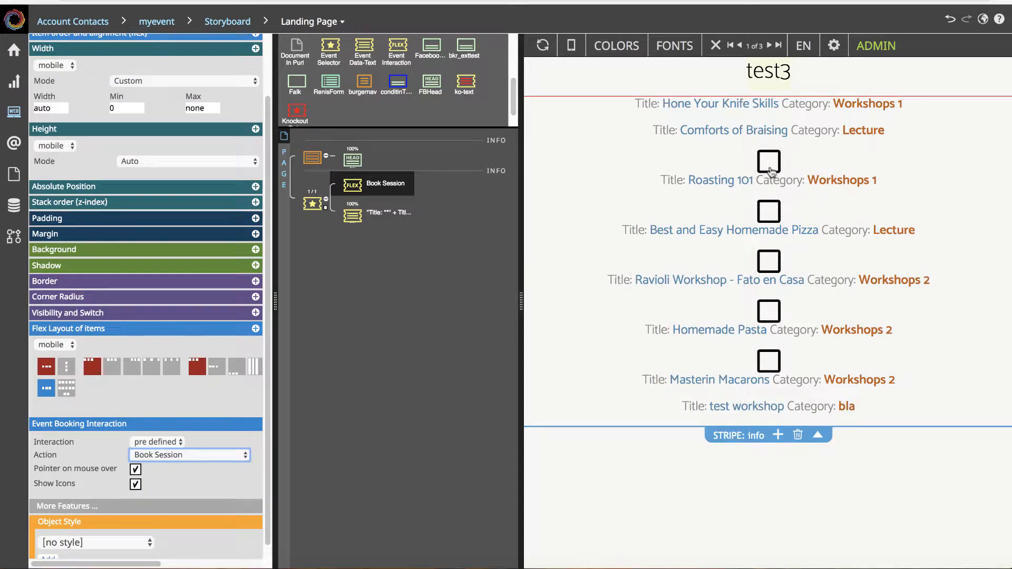
Step: Turn Show Icons off and on again for the Book Session interaction, and test the Roasting 101 booking checkbox in the preview
{"action": "left_click", "coordinate": [135, 485]}
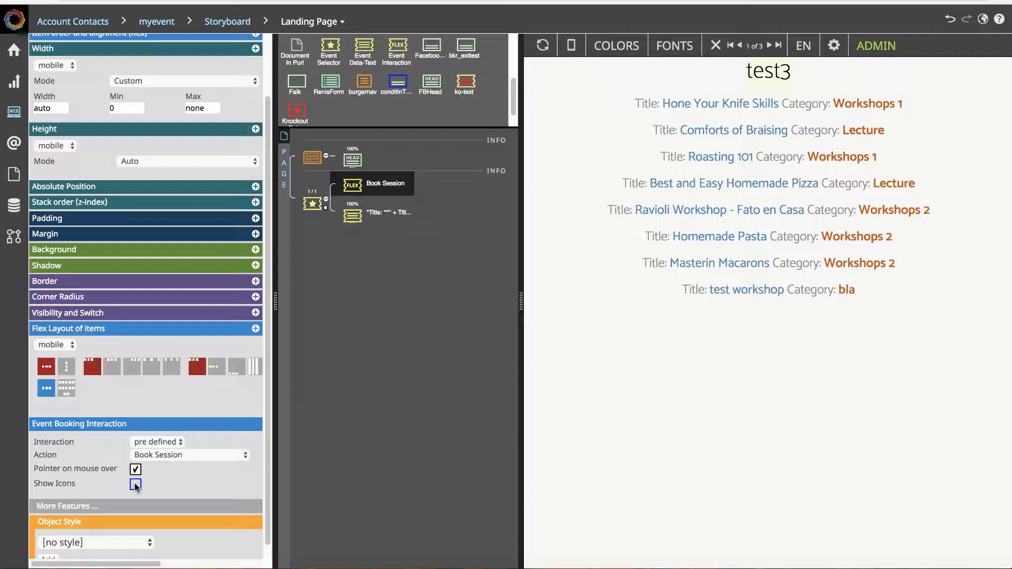
{"action": "left_click", "coordinate": [136, 484]}
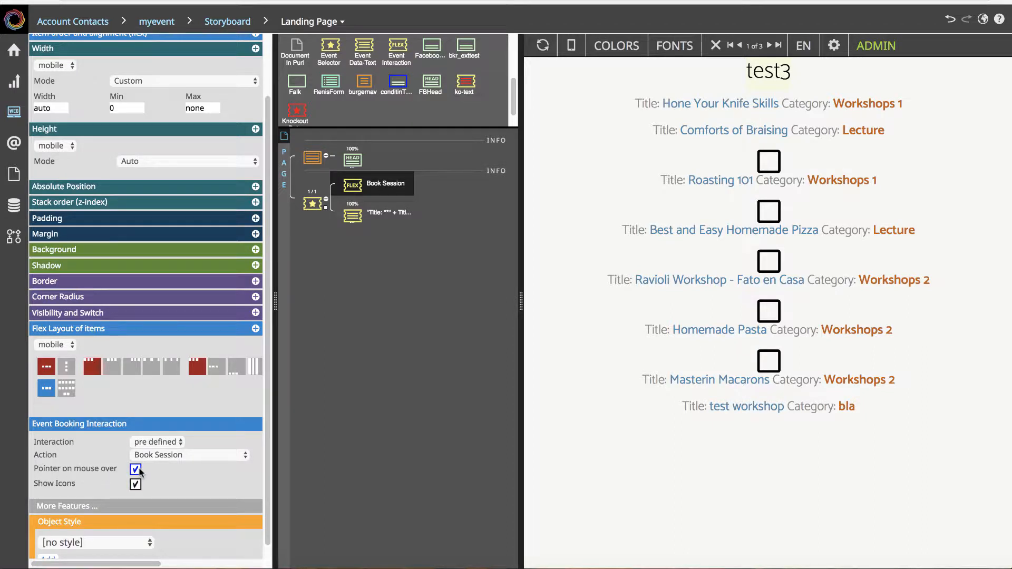
{"action": "left_click", "coordinate": [770, 164]}
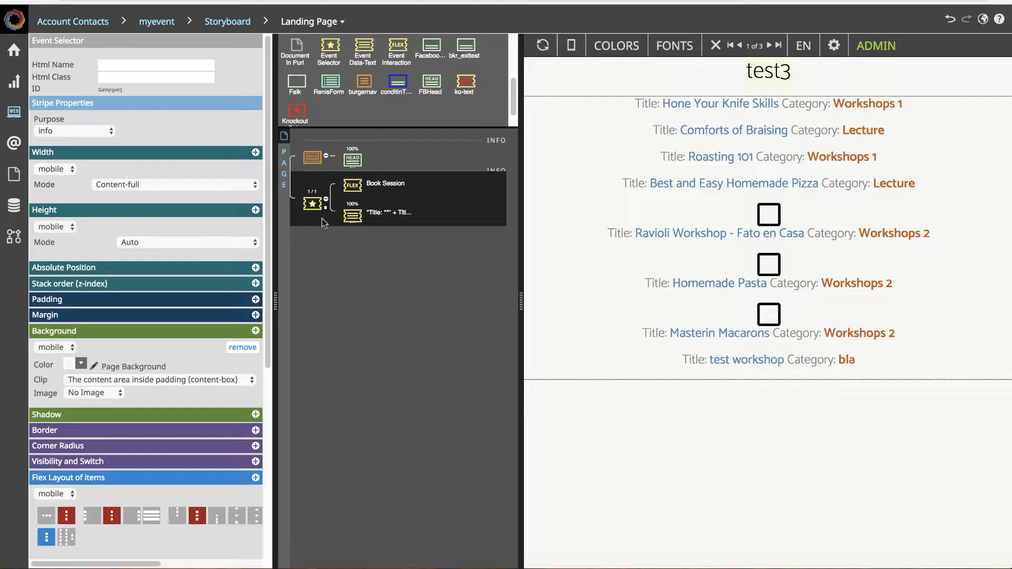
Step: Add a second Event Interaction below Book Session with the pre defined action Cancel Booking, and cancel the Hone Your Knife Skills booking in the preview
{"action": "left_click", "coordinate": [357, 188]}
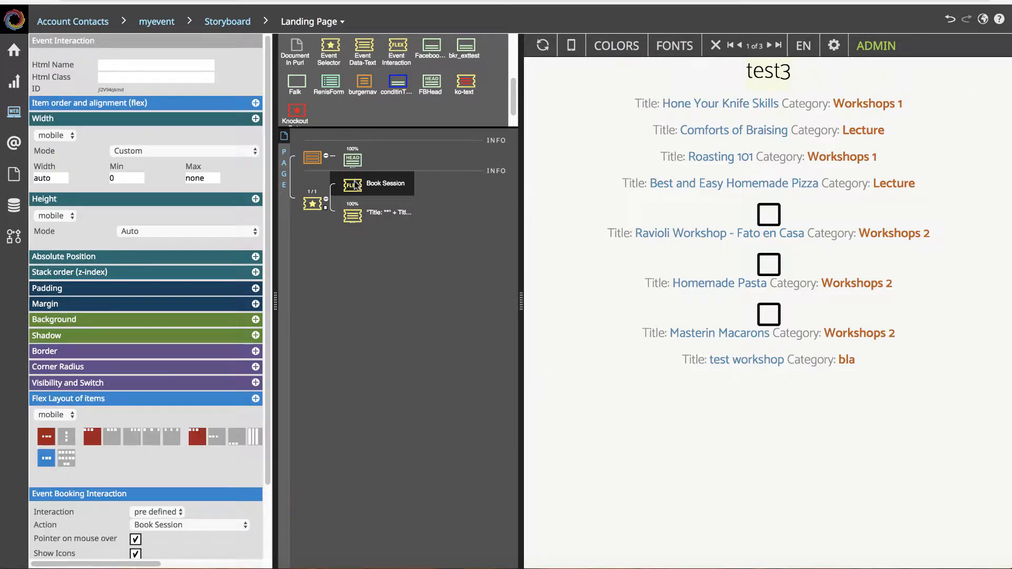
{"action": "left_click_drag", "start_coordinate": [392, 53], "coordinate": [356, 198]}
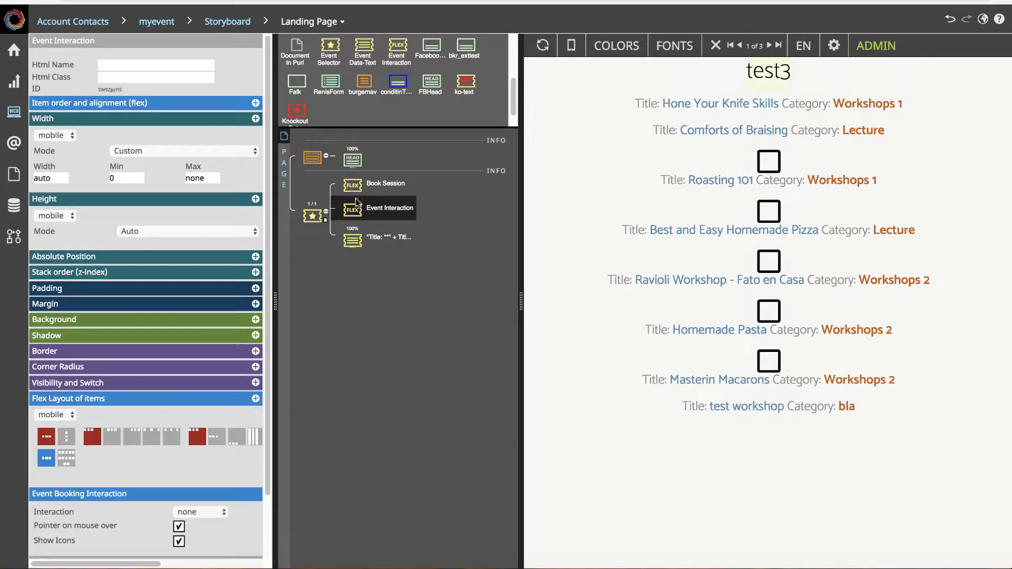
{"action": "scroll", "coordinate": [200, 461], "scroll_direction": "down", "scroll_amount": 2}
{"action": "left_click", "coordinate": [201, 443]}
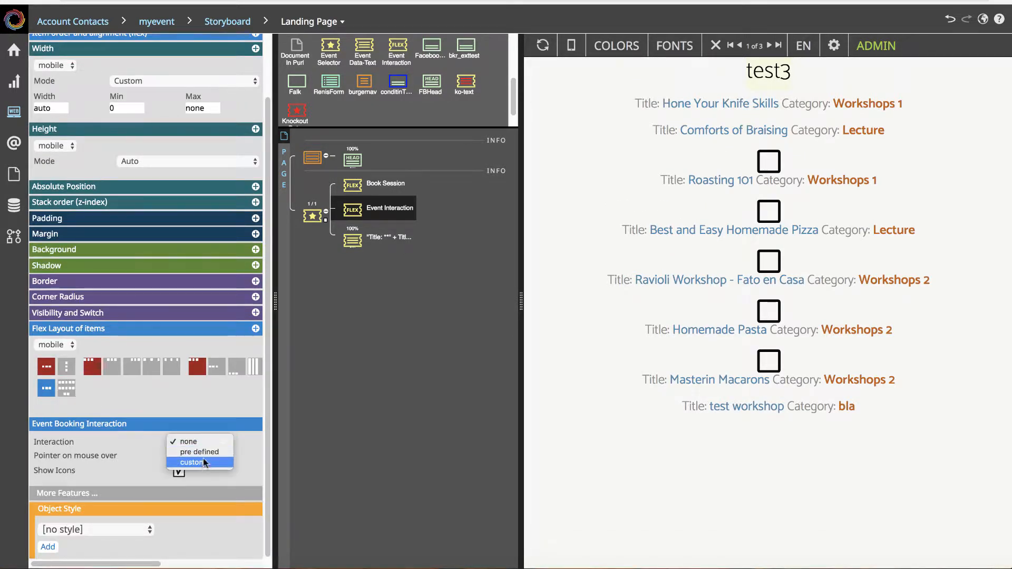
{"action": "left_click", "coordinate": [191, 452]}
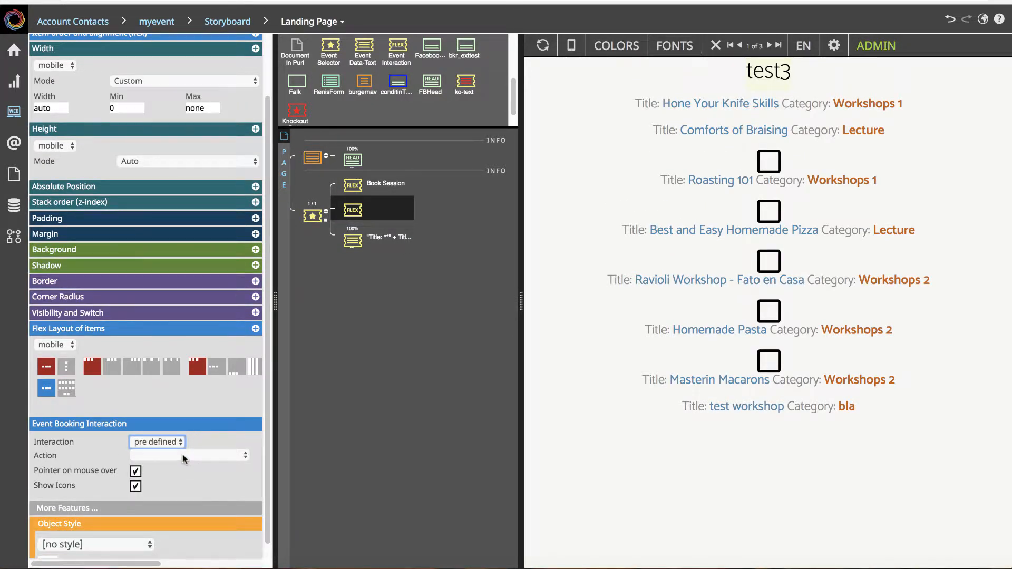
{"action": "left_click", "coordinate": [183, 455]}
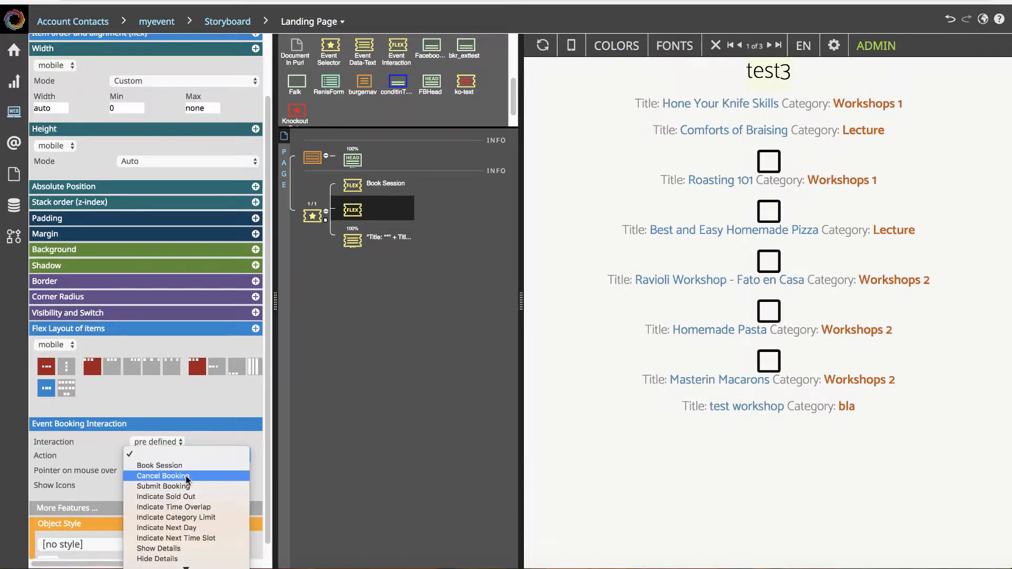
{"action": "left_click", "coordinate": [186, 477]}
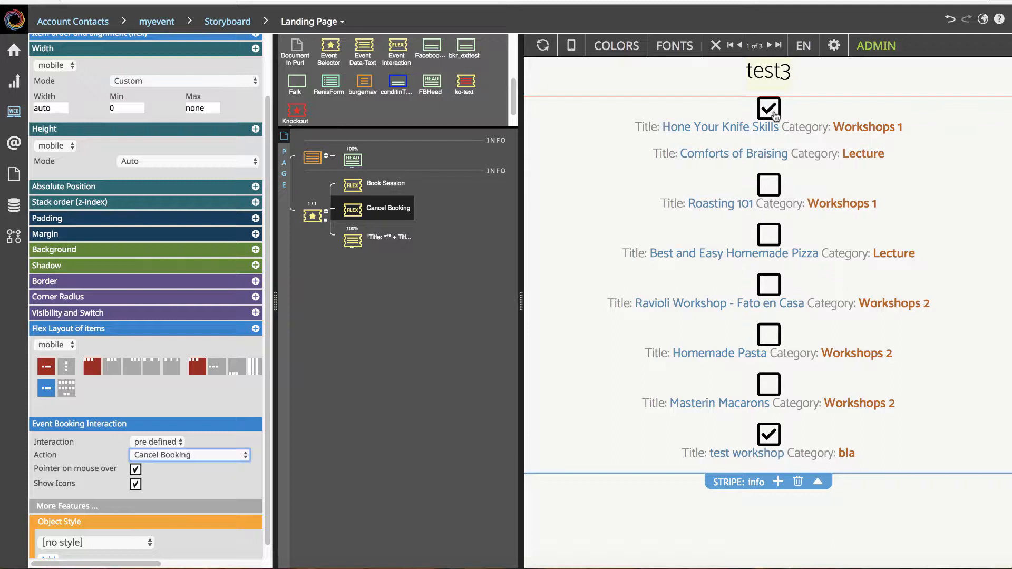
{"action": "left_click", "coordinate": [773, 113]}
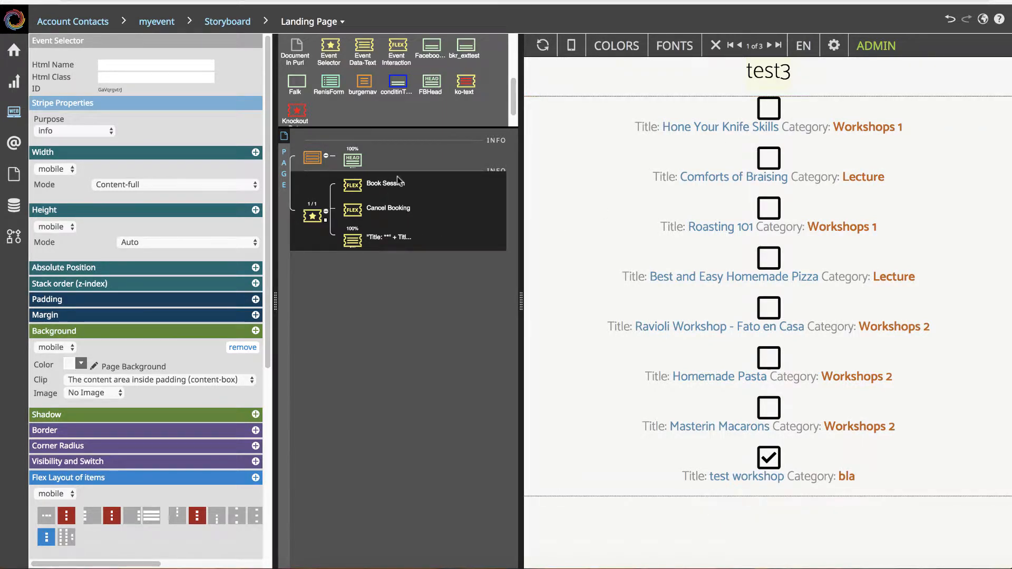
Step: Book the Comforts of Braising session in the preview and cancel that booking again
{"action": "left_click", "coordinate": [768, 161]}
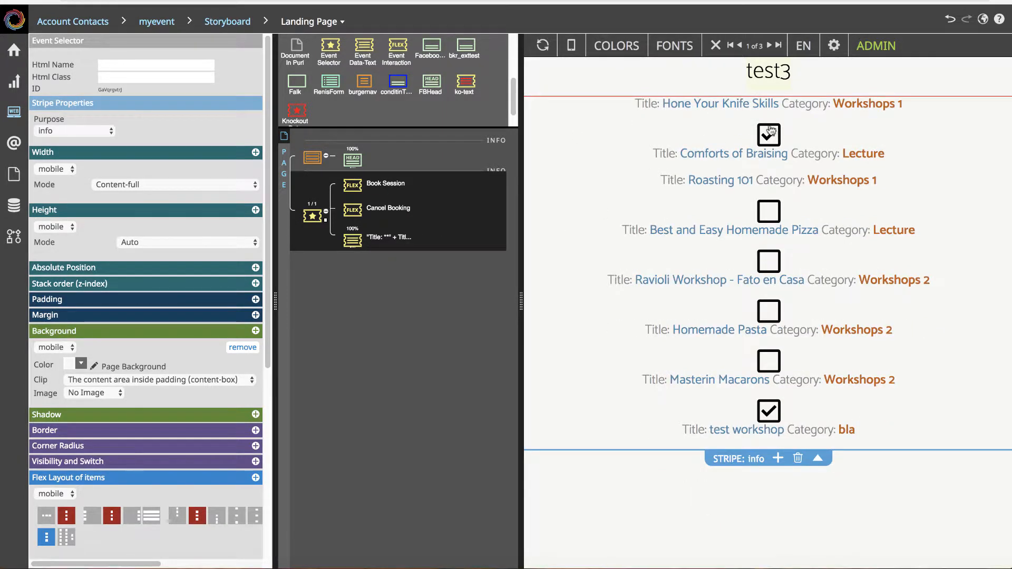
{"action": "left_click", "coordinate": [771, 140]}
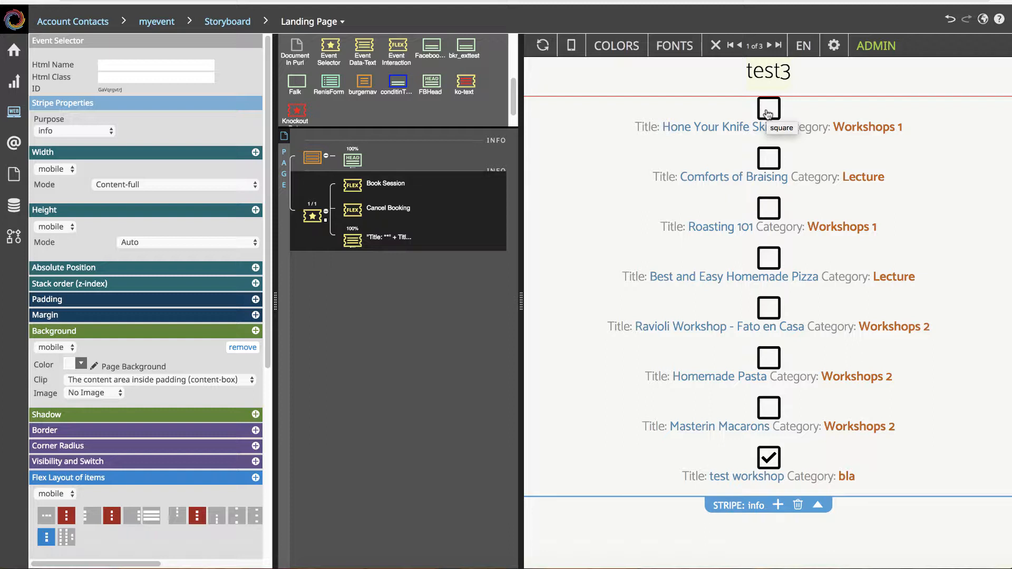
Step: Duplicate the Cancel Booking interaction and set the copy's action to Indicate Sold Out
{"action": "left_click", "coordinate": [358, 208]}
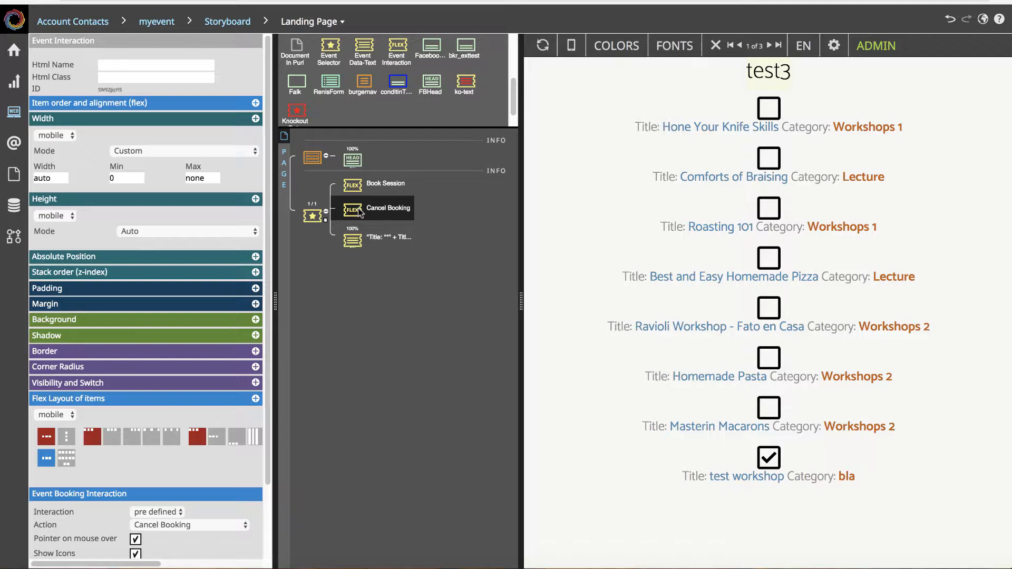
{"action": "key", "text": "ctrl+c"}
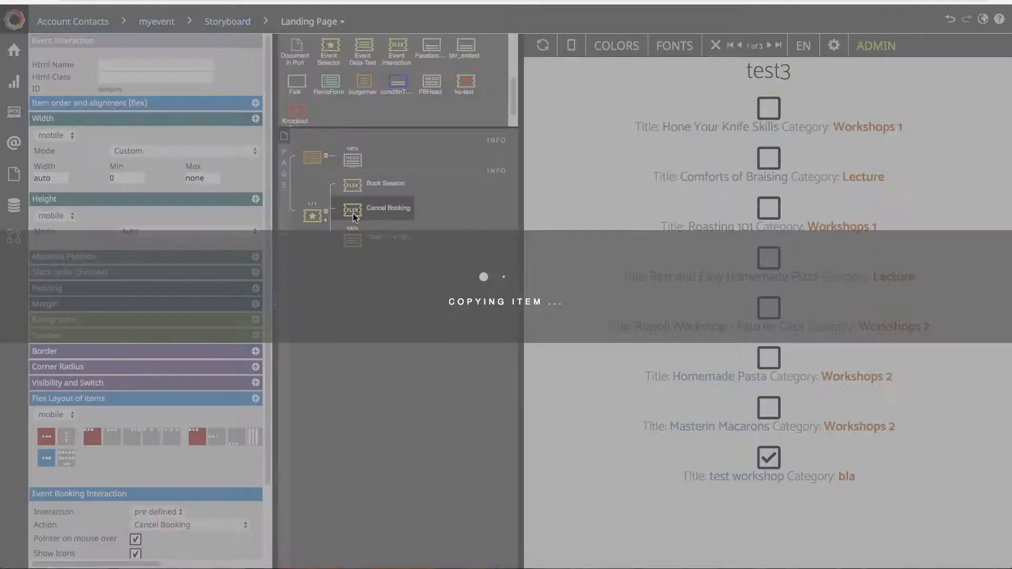
{"action": "key", "text": "ctrl+v"}
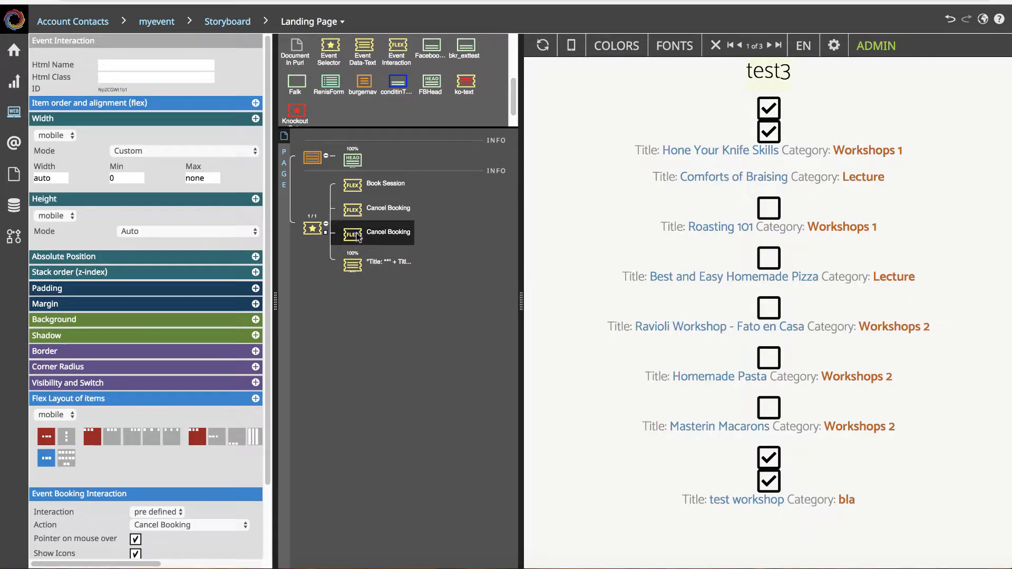
{"action": "scroll", "coordinate": [225, 508], "scroll_direction": "down", "scroll_amount": 1}
{"action": "left_click", "coordinate": [224, 506]}
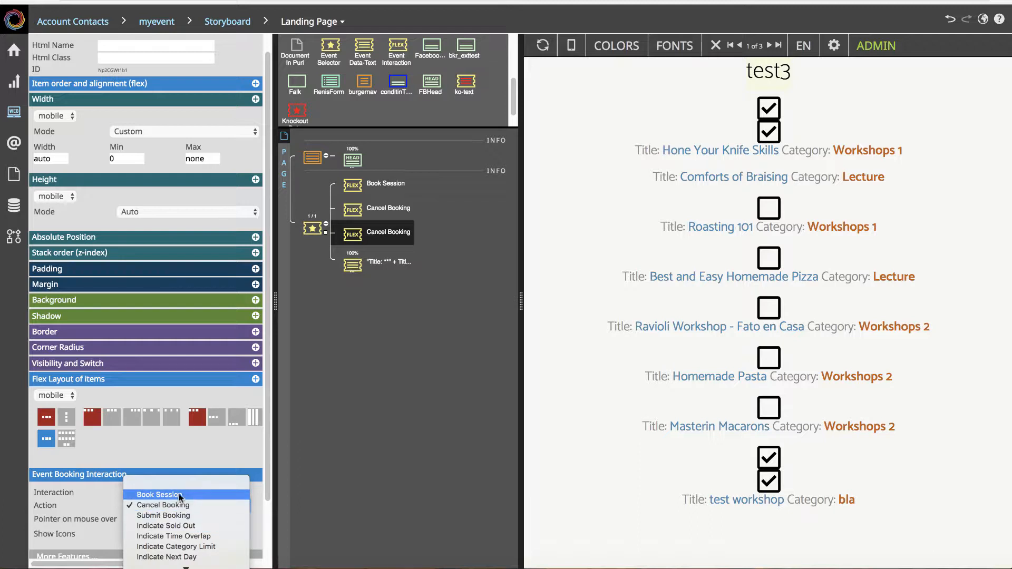
{"action": "left_click", "coordinate": [189, 525]}
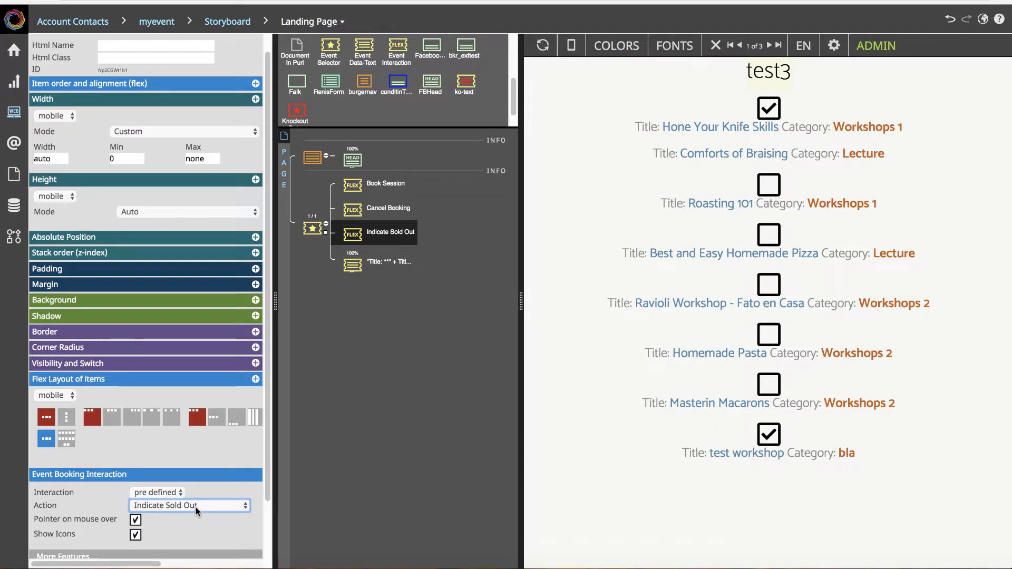
Step: Duplicate the Indicate Sold Out interaction and set the copy's action to Indicate Time Overlap
{"action": "left_click", "coordinate": [357, 235]}
{"action": "key", "text": "super+c"}
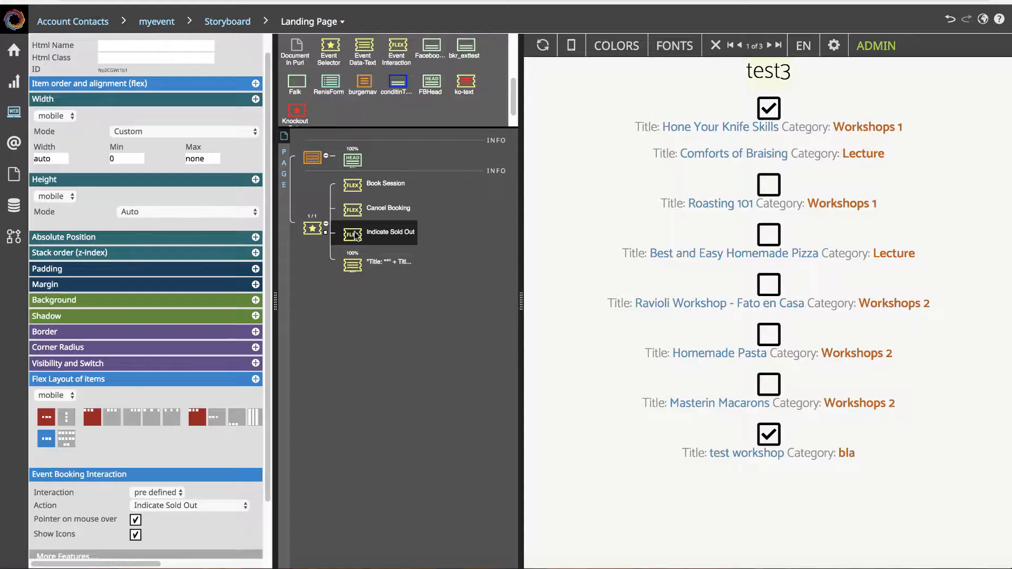
{"action": "key", "text": "super+v"}
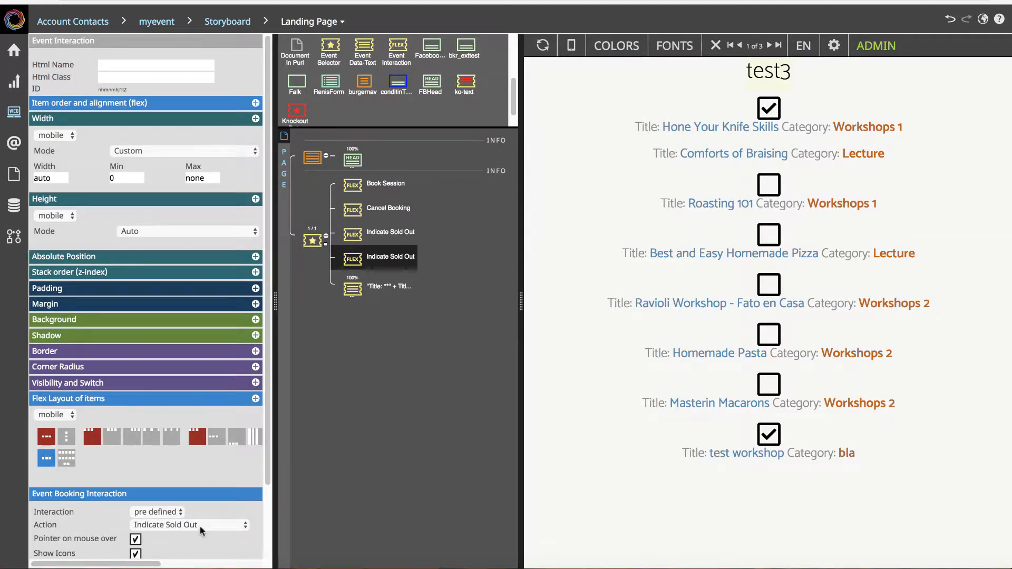
{"action": "left_click", "coordinate": [202, 531]}
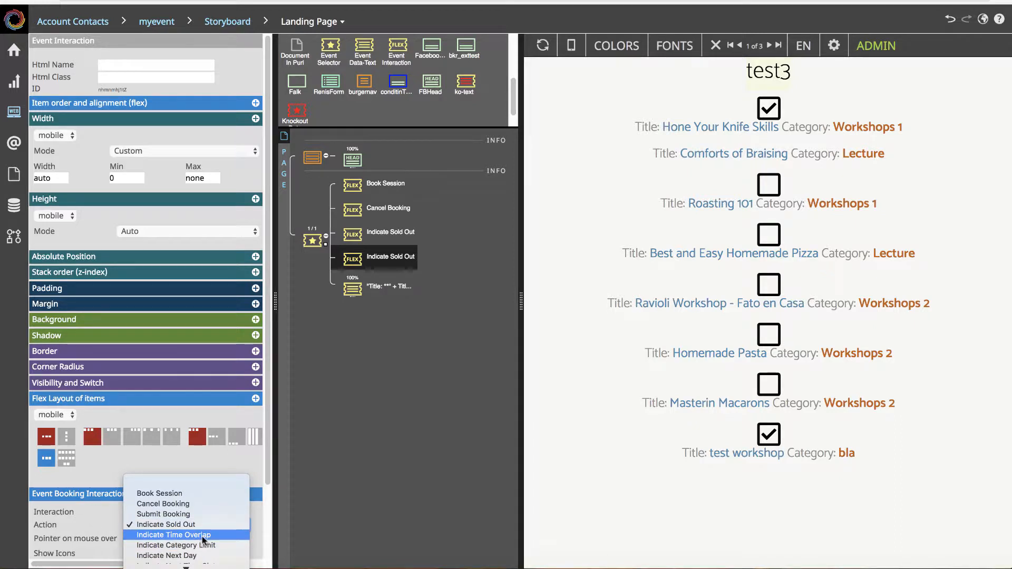
{"action": "left_click", "coordinate": [202, 536]}
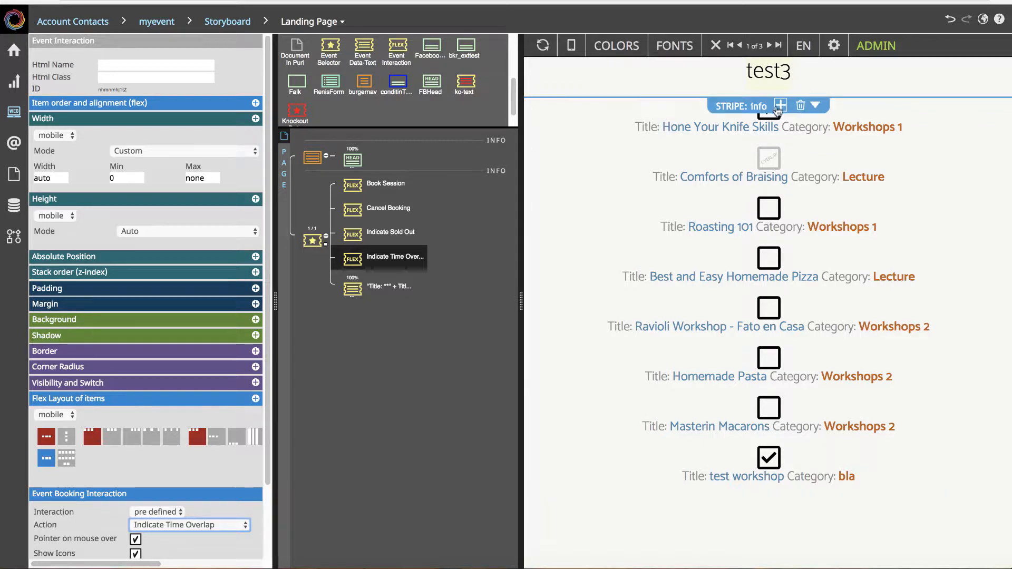
Step: Cancel and rebook Hone Your Knife Skills in the preview to test the time overlap indicator on Comforts of Braising
{"action": "left_click", "coordinate": [775, 117]}
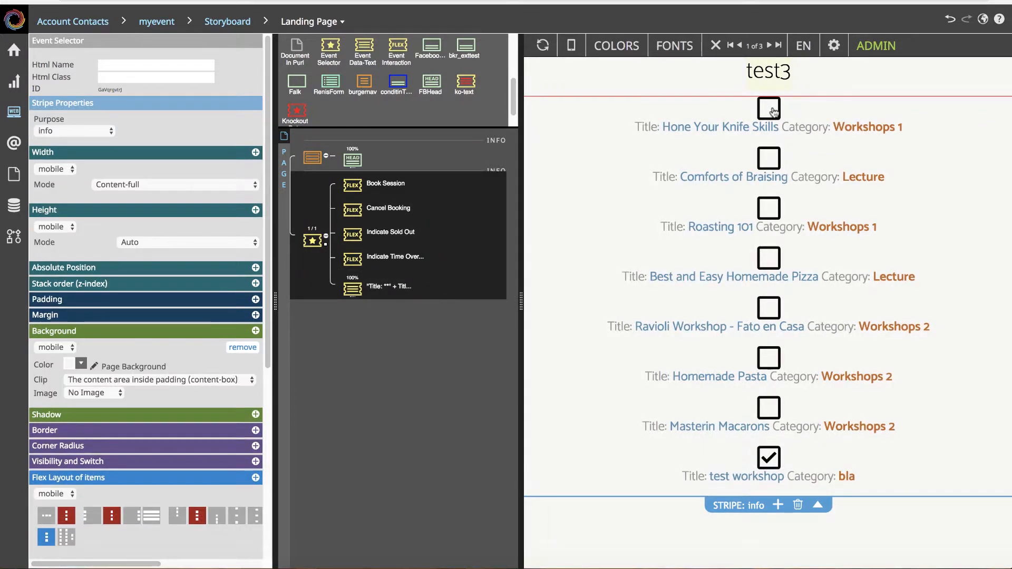
{"action": "left_click", "coordinate": [773, 111]}
Step: Delete the Indicate Time Overlap interaction, and cancel and rebook Hone Your Knife Skills in the preview without it
{"action": "left_click", "coordinate": [352, 260]}
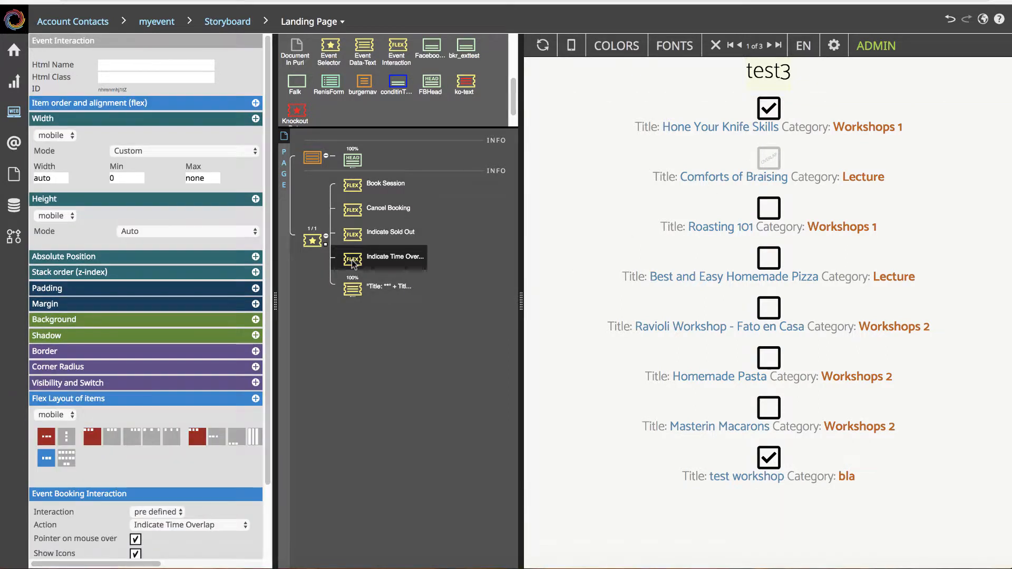
{"action": "key", "text": "Delete"}
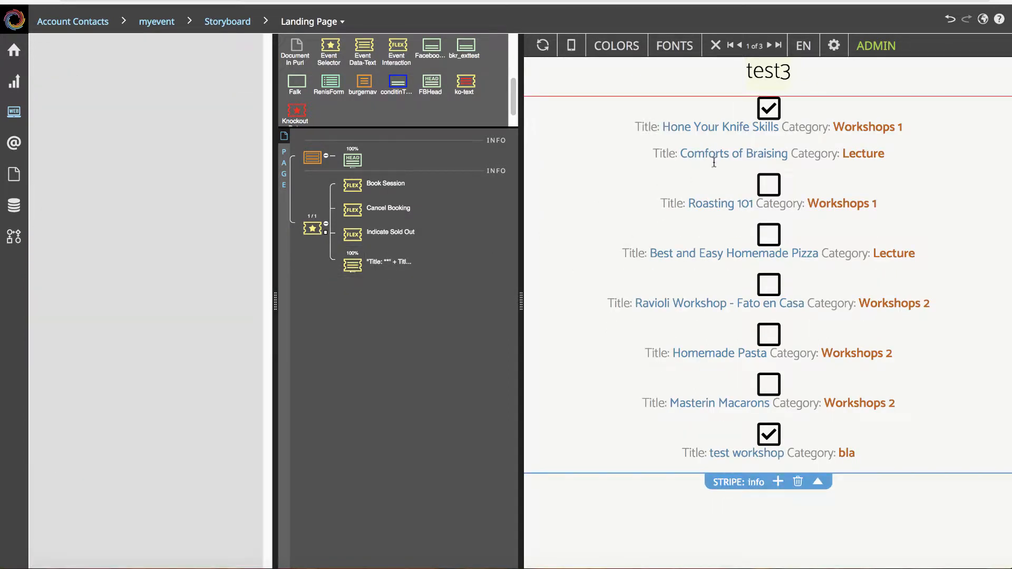
{"action": "left_click", "coordinate": [774, 112]}
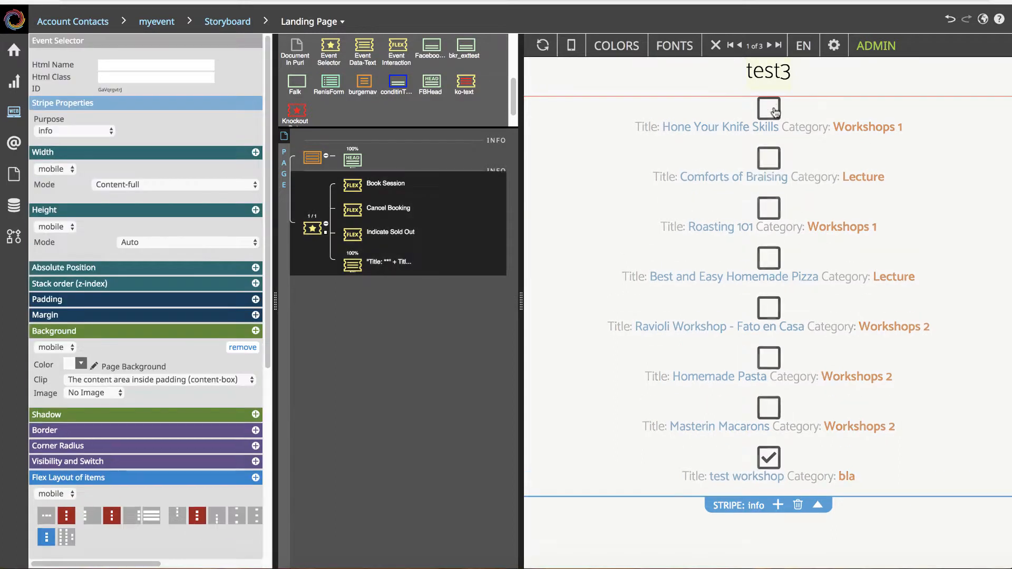
{"action": "left_click", "coordinate": [772, 188]}
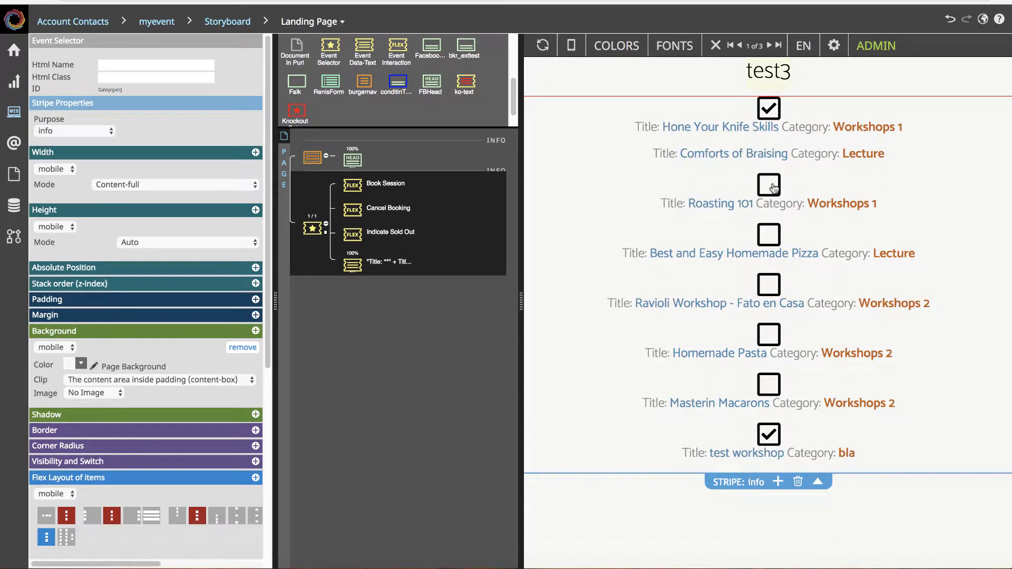
Step: Copy the Indicate Sold Out interaction again and give the copy the action Indicate Time Overlap
{"action": "left_click", "coordinate": [357, 237]}
{"action": "key", "text": "ctrl+c"}
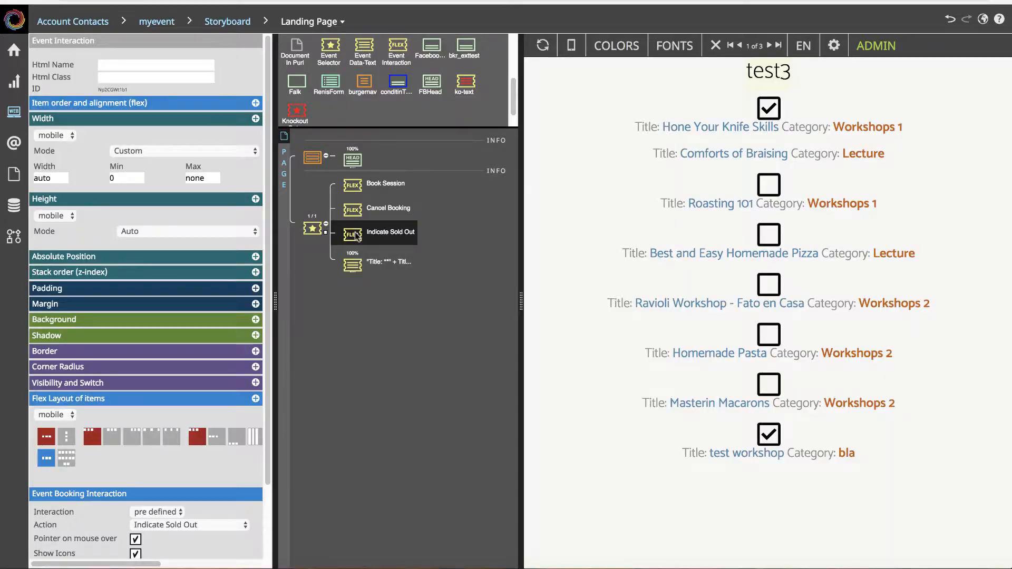
{"action": "key", "text": "ctrl+v"}
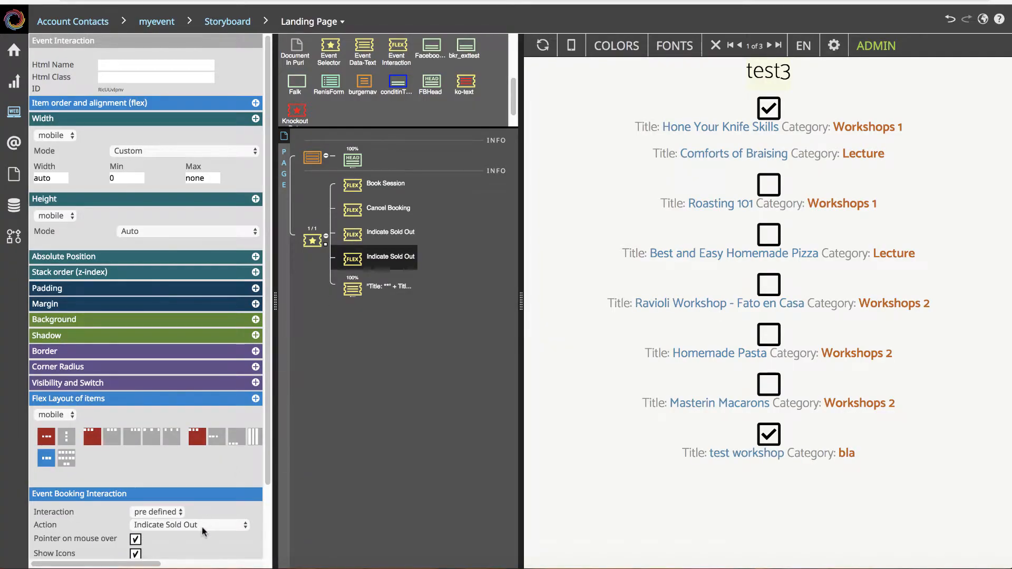
{"action": "left_click", "coordinate": [202, 526]}
{"action": "left_click", "coordinate": [203, 535]}
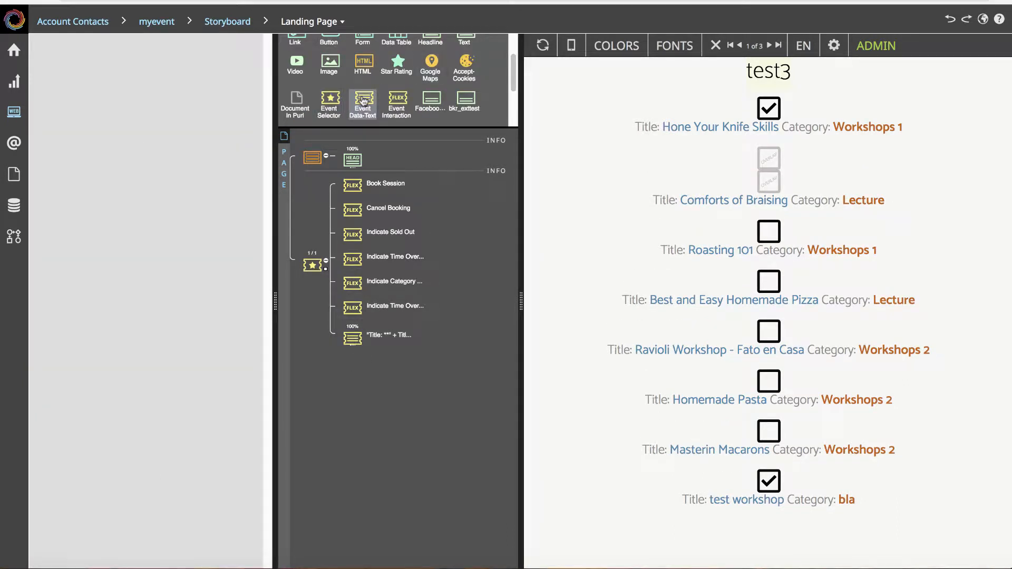
Step: Add an Event Interaction above Book Session in the Event Selector and move the six existing interactions into it
{"action": "left_click_drag", "start_coordinate": [397, 100], "coordinate": [359, 182]}
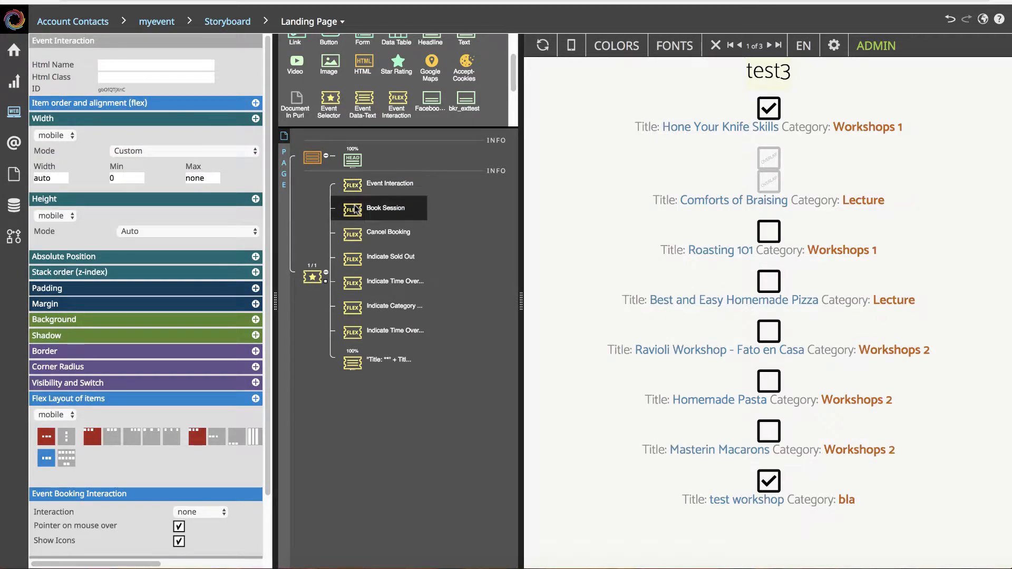
{"action": "left_click", "coordinate": [355, 331], "text": "shift"}
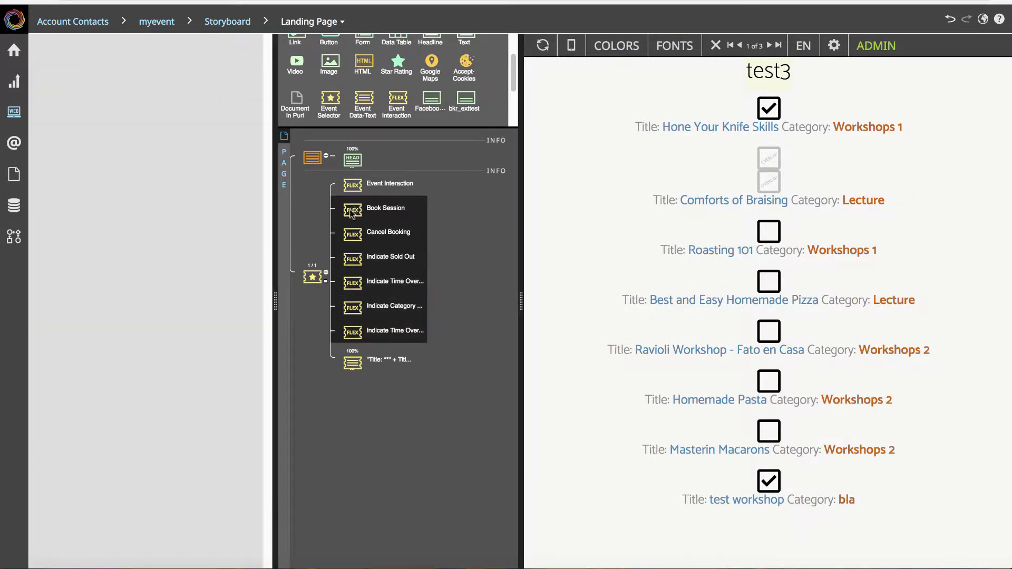
{"action": "left_click_drag", "start_coordinate": [352, 213], "coordinate": [354, 191]}
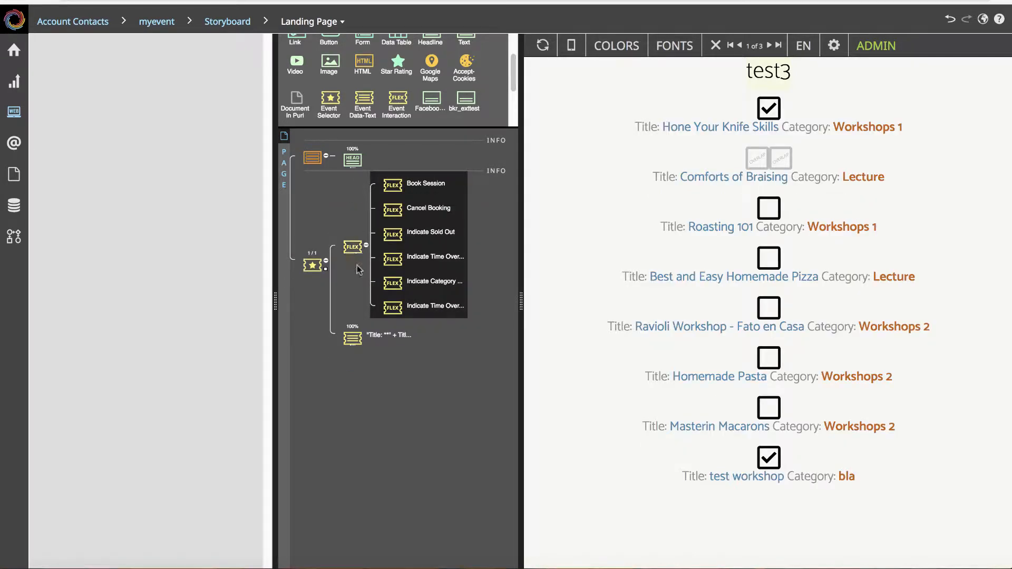
Step: Turn off Pointer on mouse over and Show Icons for the container interaction, and move the title and category data text into it
{"action": "left_click", "coordinate": [352, 248]}
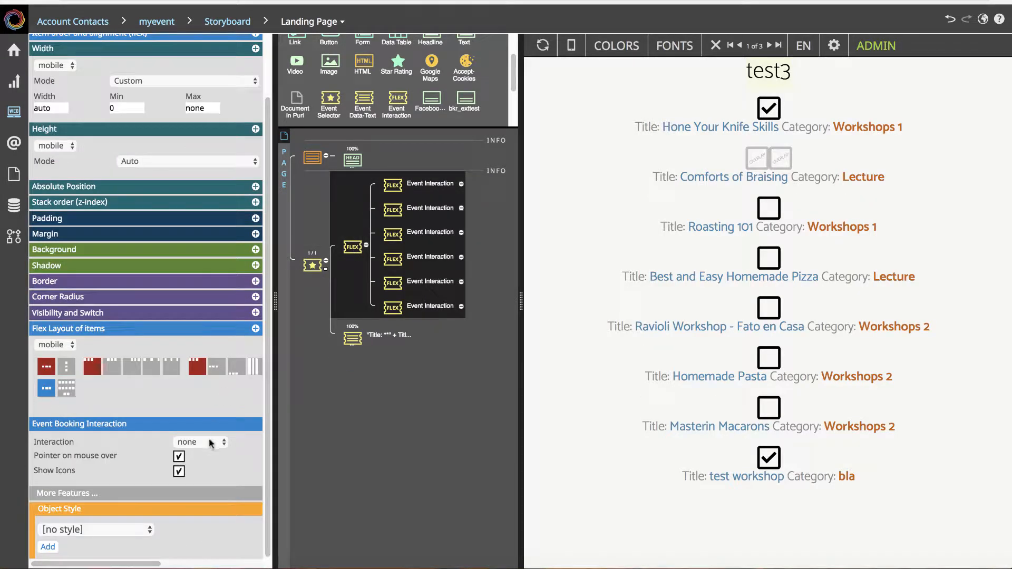
{"action": "left_click", "coordinate": [179, 457]}
{"action": "left_click", "coordinate": [179, 471]}
{"action": "left_click_drag", "start_coordinate": [352, 336], "coordinate": [392, 322]}
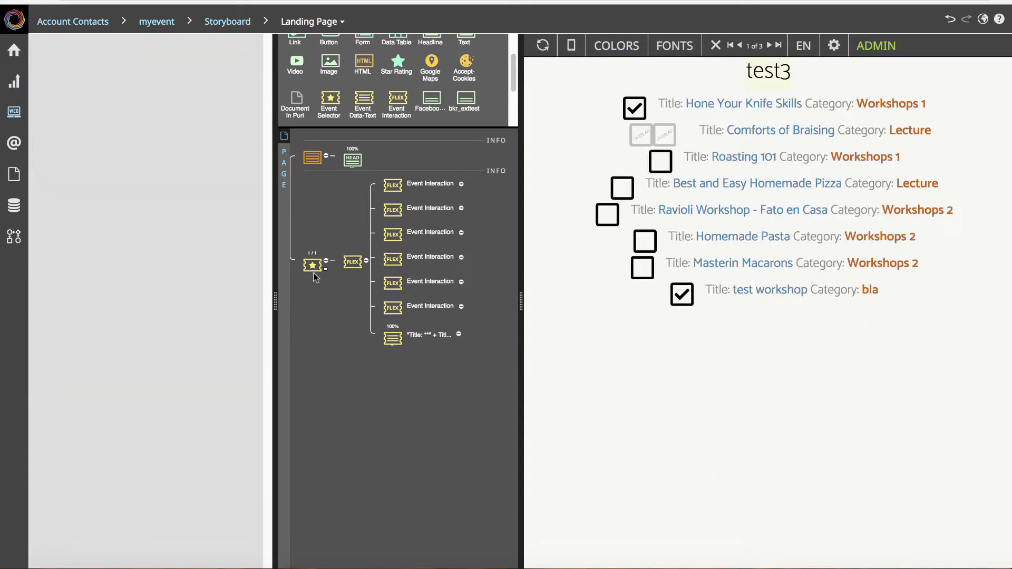
Step: Align the Event Selector's items to the left in its mobile flex layout
{"action": "left_click", "coordinate": [314, 266]}
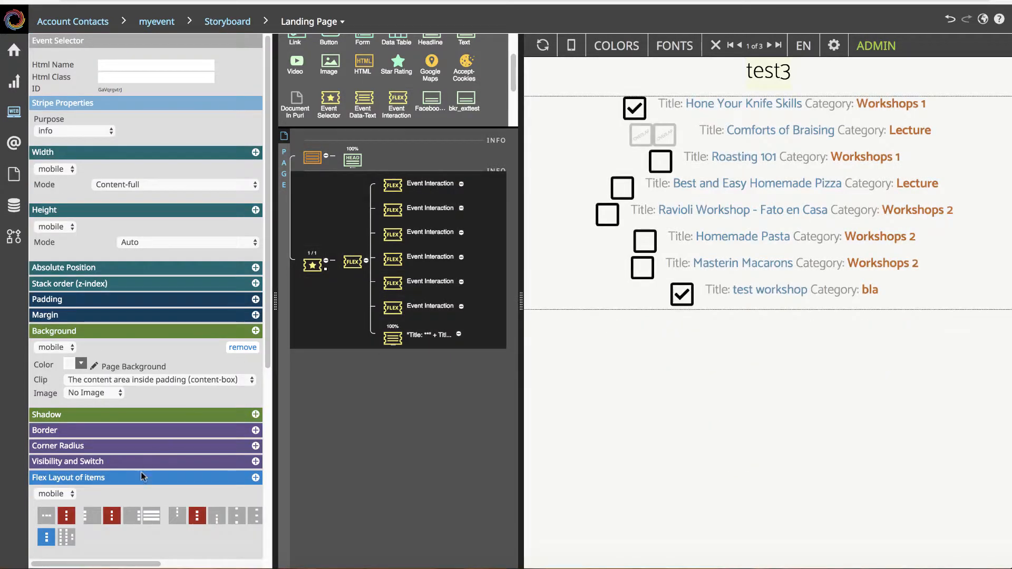
{"action": "left_click", "coordinate": [92, 516]}
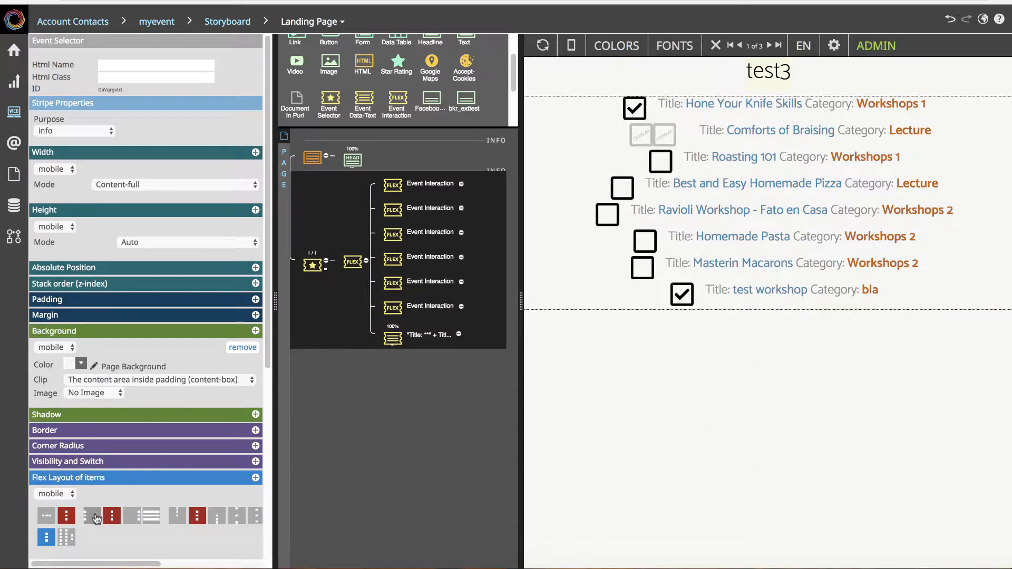
{"action": "left_click", "coordinate": [363, 448]}
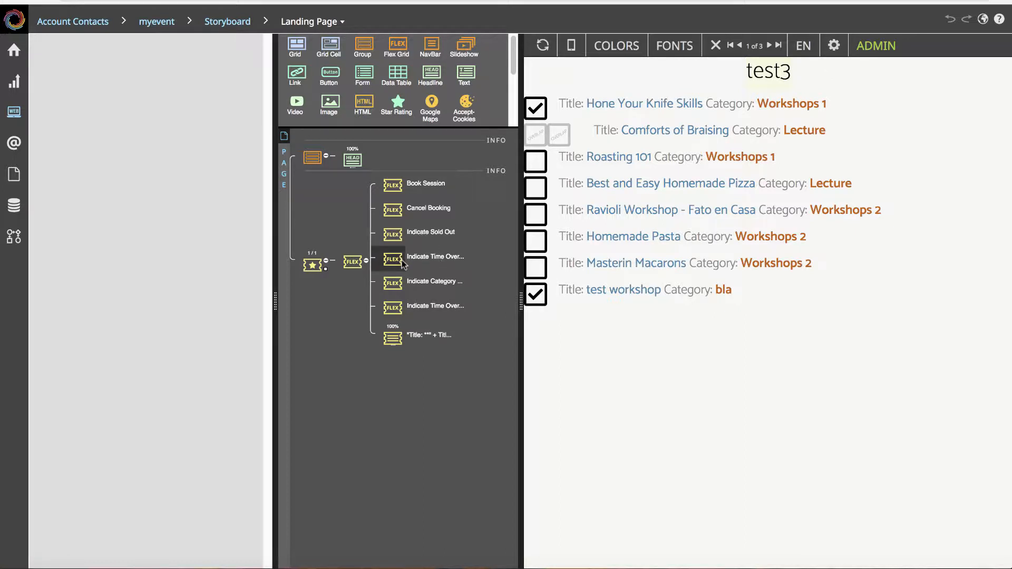
Step: Delete the second Indicate Time Overlap interaction, and show the Event Selector's Event Data and per-category session limit settings
{"action": "left_click", "coordinate": [397, 308]}
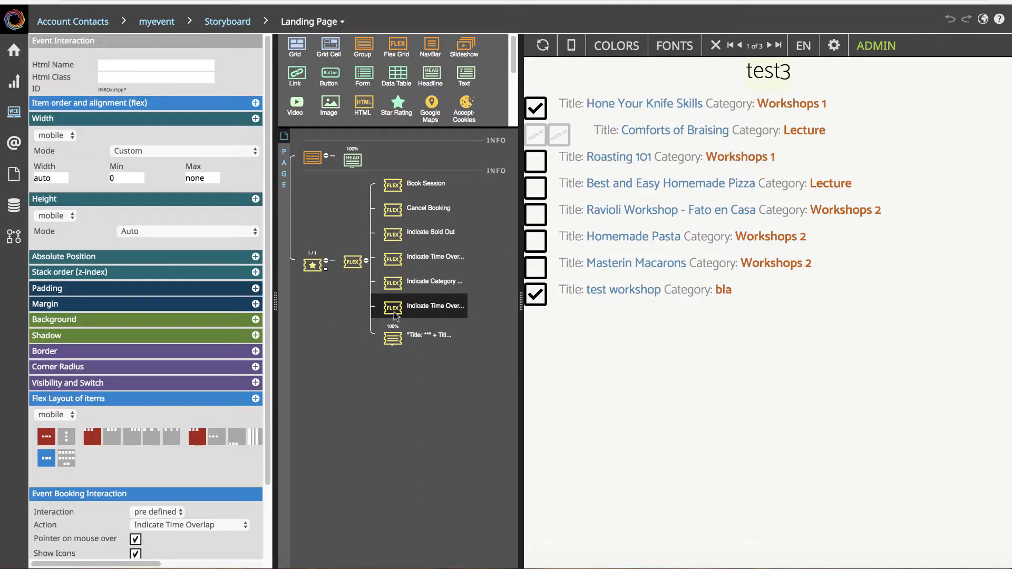
{"action": "right_click", "coordinate": [394, 312]}
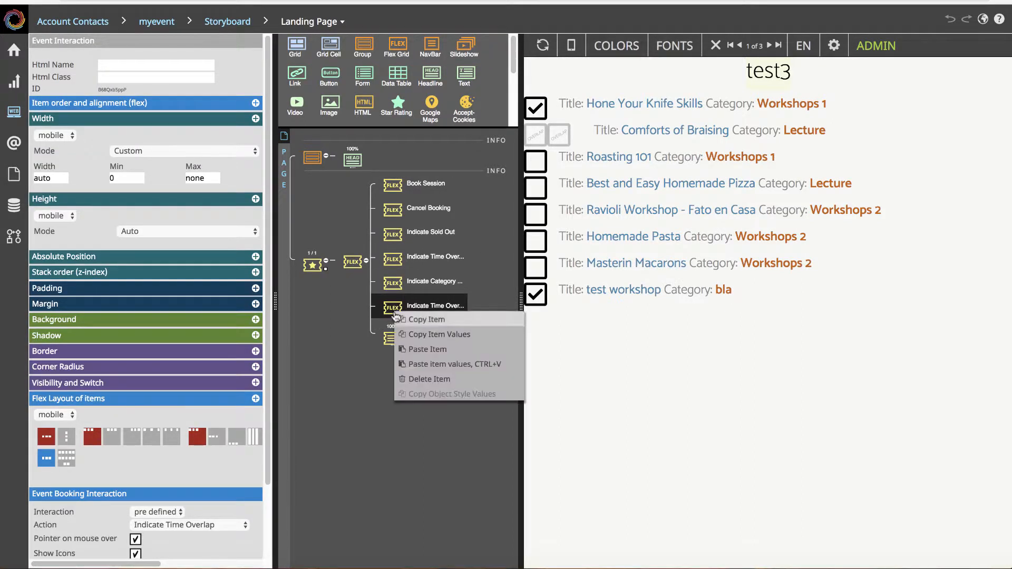
{"action": "left_click", "coordinate": [440, 380]}
{"action": "left_click", "coordinate": [543, 203]}
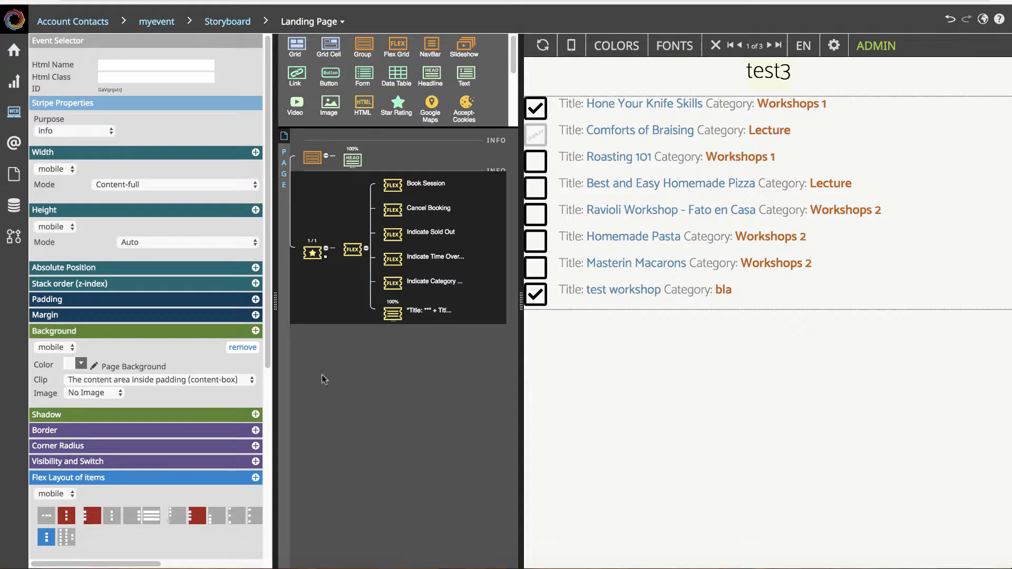
{"action": "left_click_drag", "start_coordinate": [266, 365], "coordinate": [289, 485]}
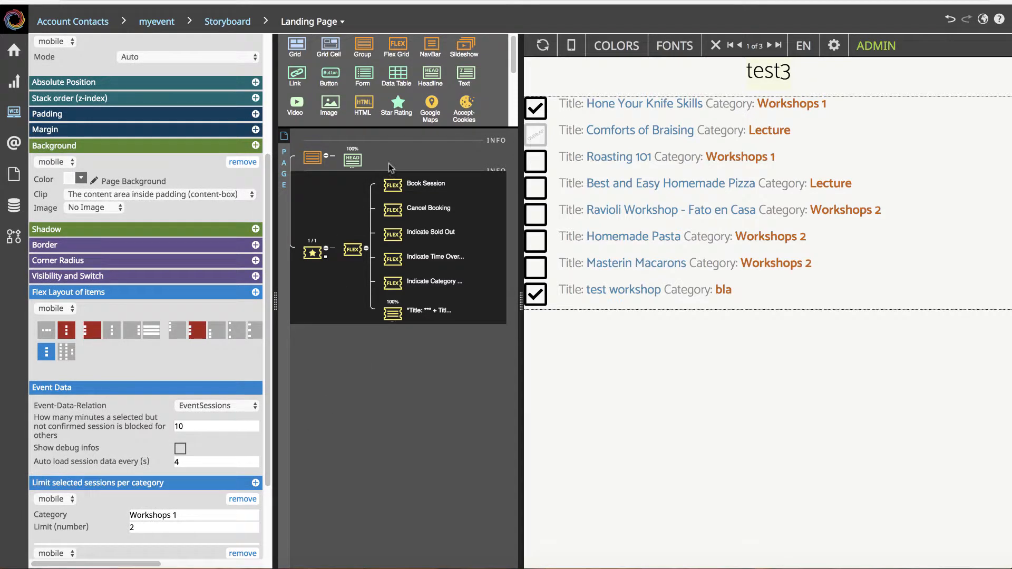
Step: Add an Event Data-Text to the Event Selector below the container interaction
{"action": "scroll", "coordinate": [466, 100], "scroll_direction": "down", "scroll_amount": 2}
{"action": "scroll", "coordinate": [467, 101], "scroll_direction": "down", "scroll_amount": 3}
{"action": "scroll", "coordinate": [430, 87], "scroll_direction": "up", "scroll_amount": 1}
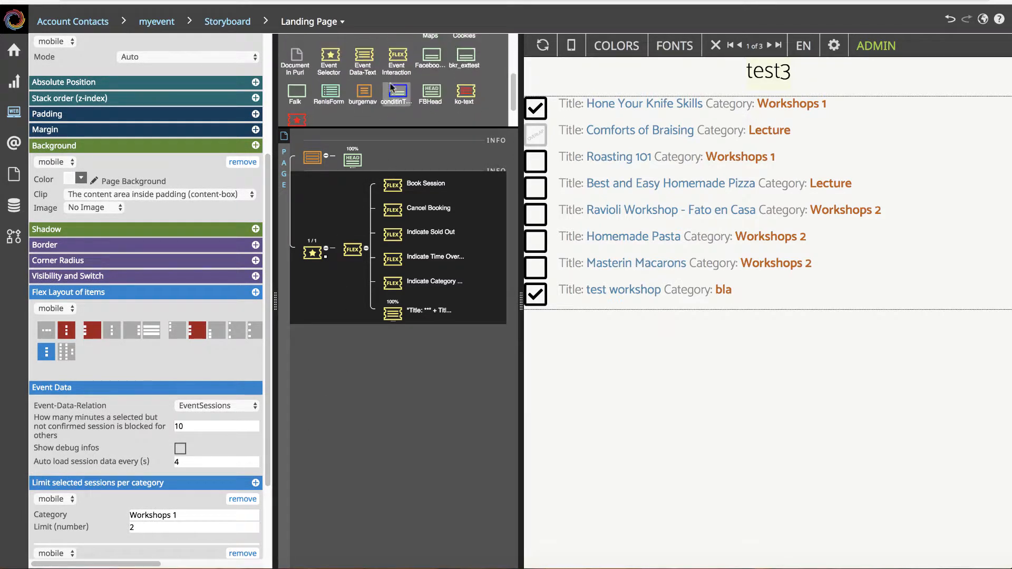
{"action": "left_click_drag", "start_coordinate": [364, 59], "coordinate": [357, 318]}
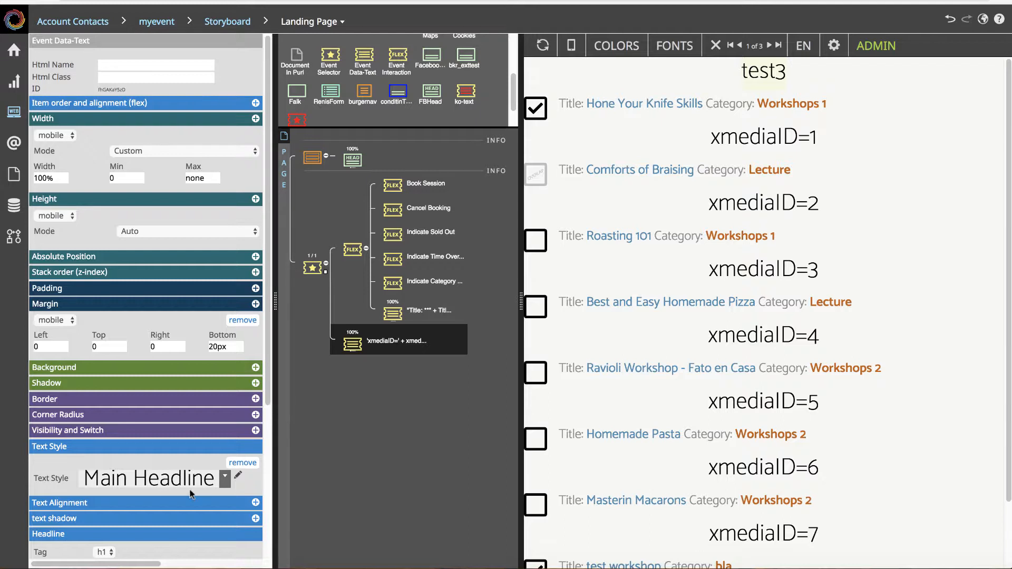
Step: Bind the new Event Data-Text to Details() and apply the Main Text style to it
{"action": "scroll", "coordinate": [130, 492], "scroll_direction": "down", "scroll_amount": 5}
{"action": "left_click_drag", "start_coordinate": [213, 357], "coordinate": [33, 356]}
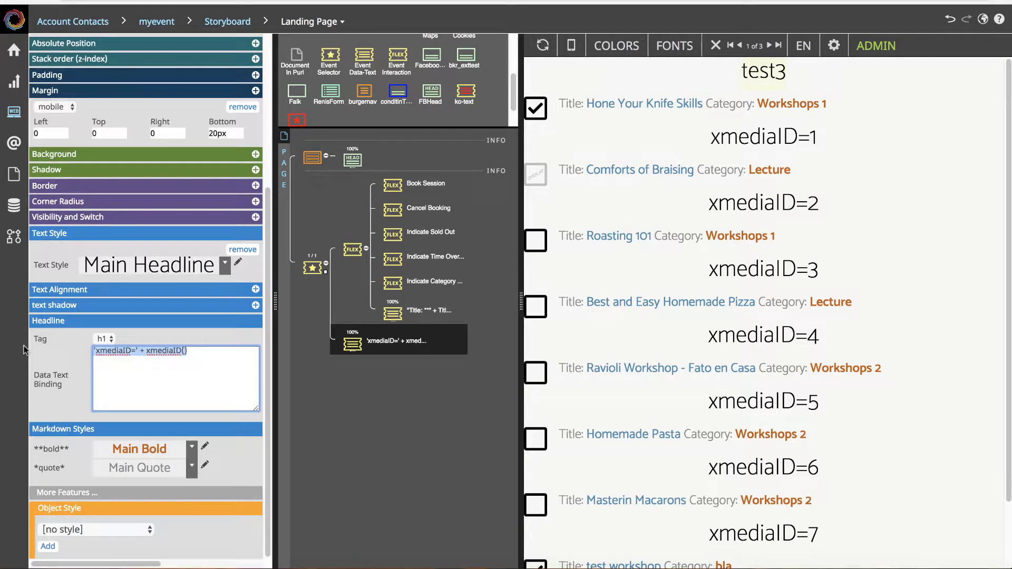
{"action": "type", "text": "Details"}
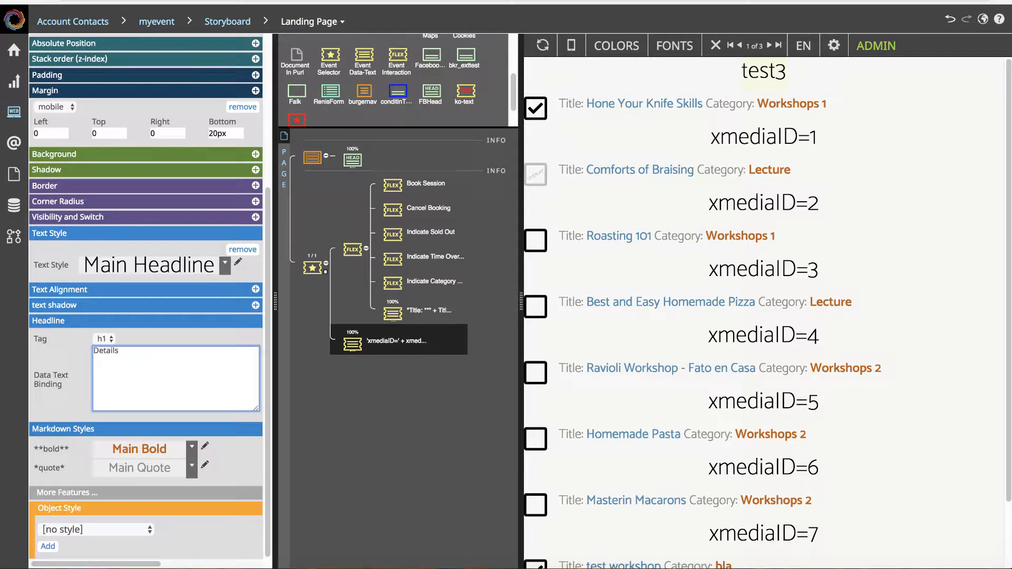
{"action": "left_click", "coordinate": [135, 338]}
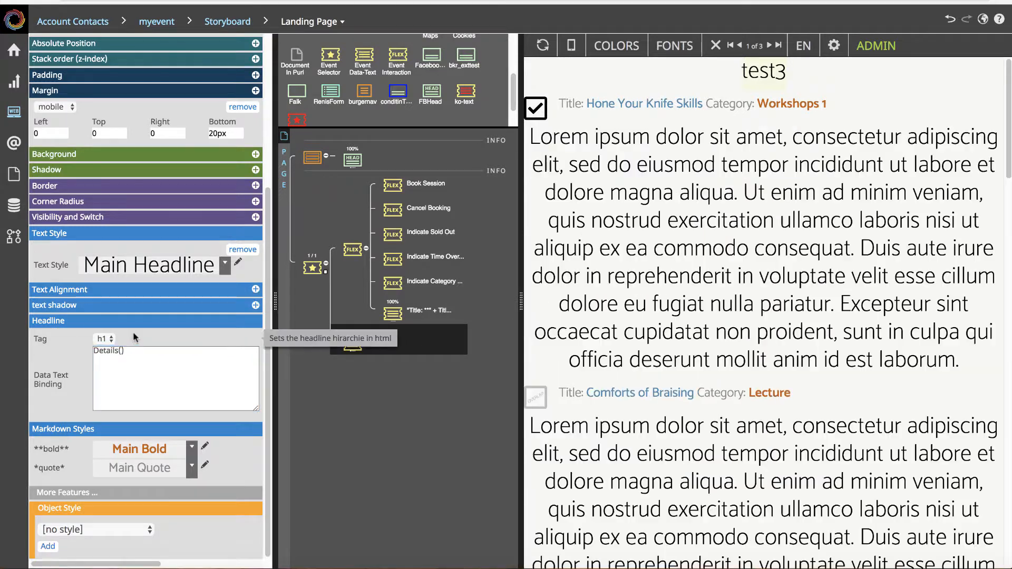
{"action": "left_click", "coordinate": [225, 265]}
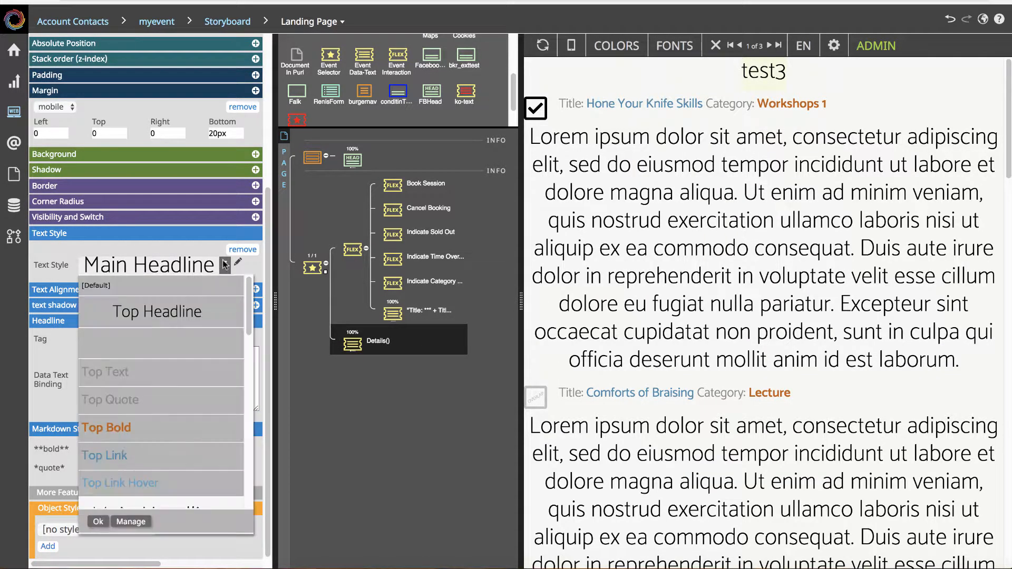
{"action": "left_click", "coordinate": [192, 458]}
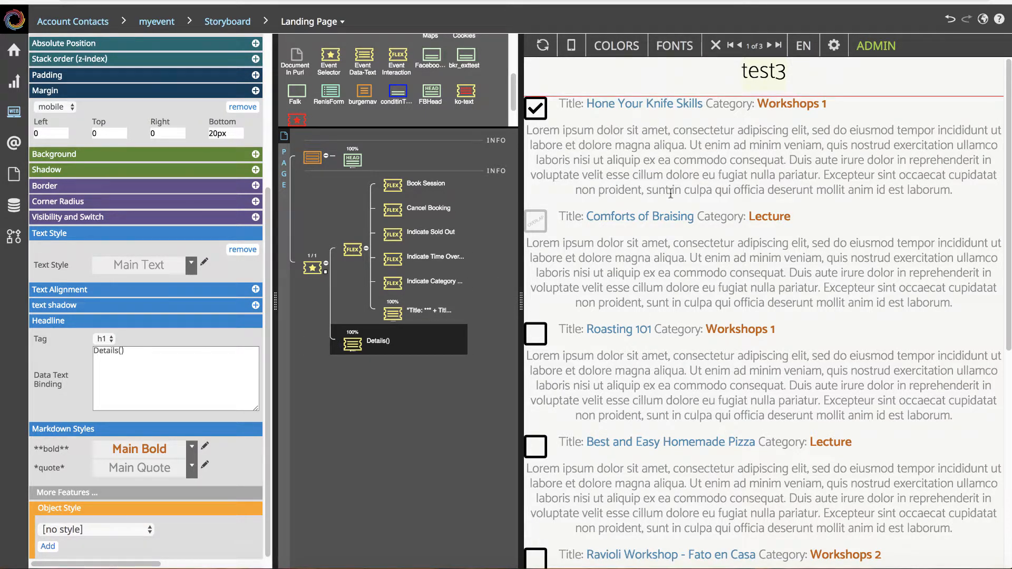
Step: Add an Event Interaction to the Event Selector below the title container and move the Details() text into it
{"action": "left_click", "coordinate": [607, 120]}
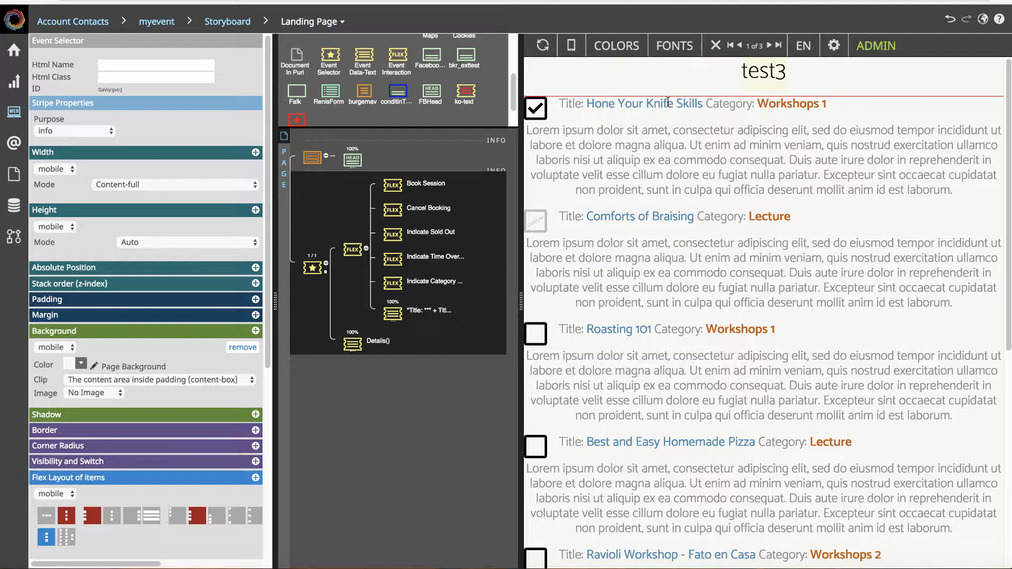
{"action": "left_click", "coordinate": [392, 315]}
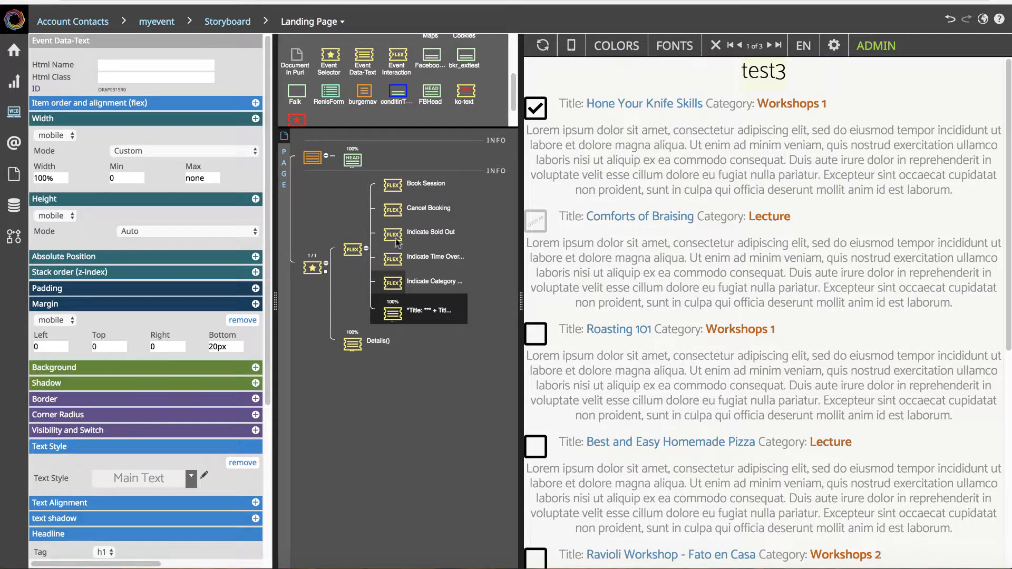
{"action": "left_click_drag", "start_coordinate": [399, 62], "coordinate": [362, 324]}
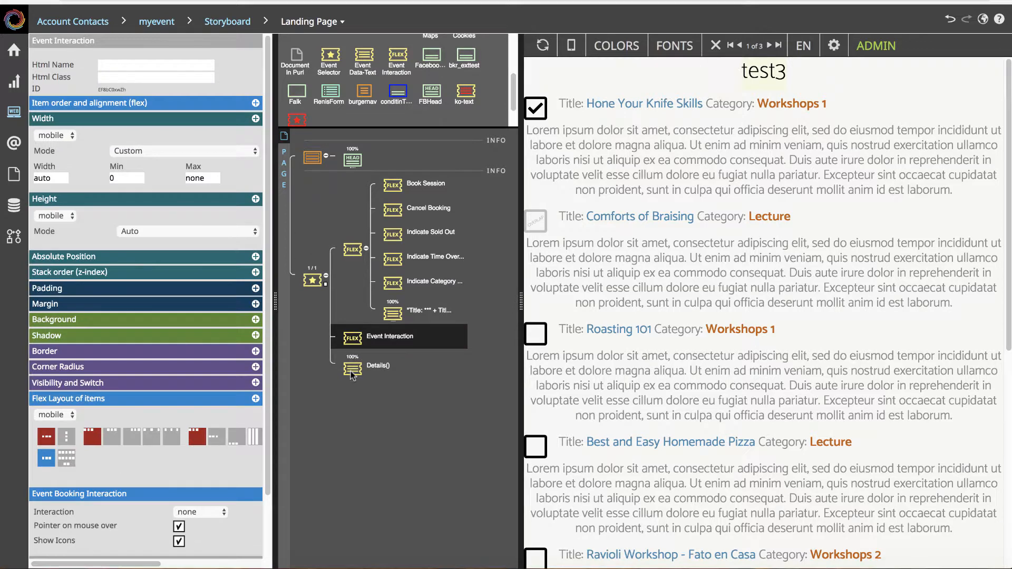
{"action": "left_click_drag", "start_coordinate": [354, 369], "coordinate": [357, 341]}
{"action": "left_click", "coordinate": [357, 342]}
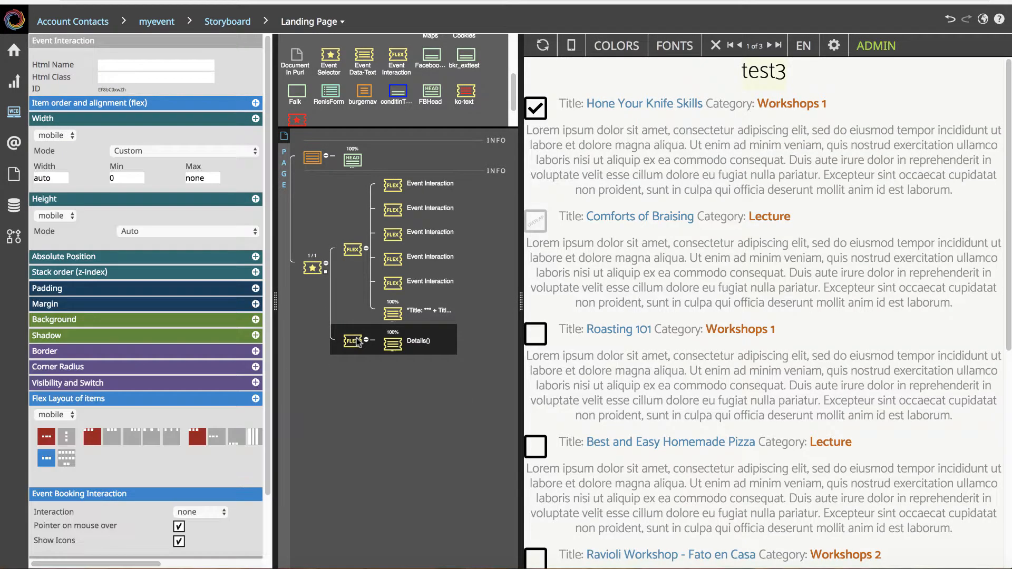
Step: Set the details text's interaction to pre defined with the action Details Content
{"action": "scroll", "coordinate": [204, 453], "scroll_direction": "down", "scroll_amount": 2}
{"action": "left_click", "coordinate": [205, 444]}
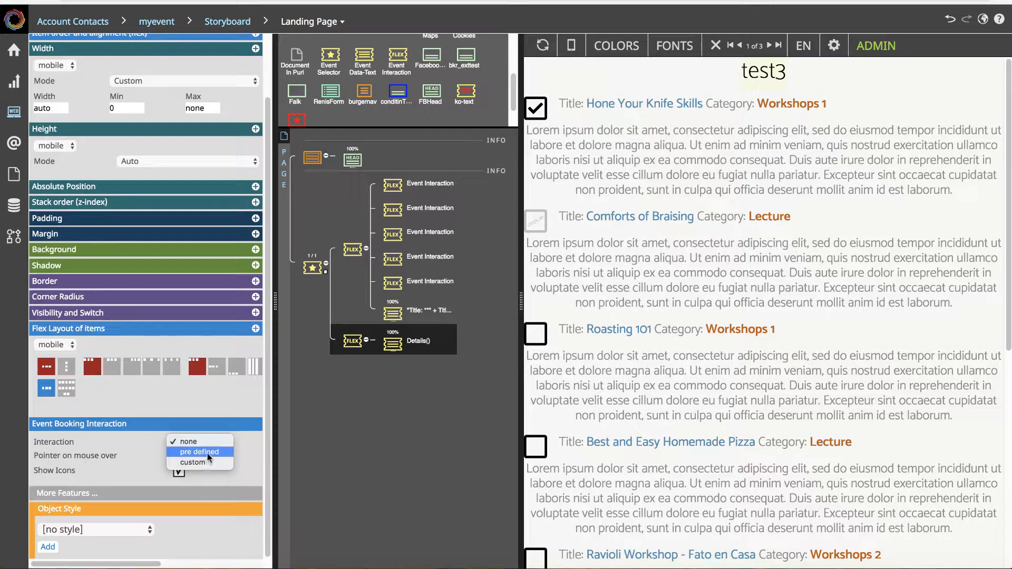
{"action": "left_click", "coordinate": [207, 452]}
{"action": "left_click", "coordinate": [188, 442]}
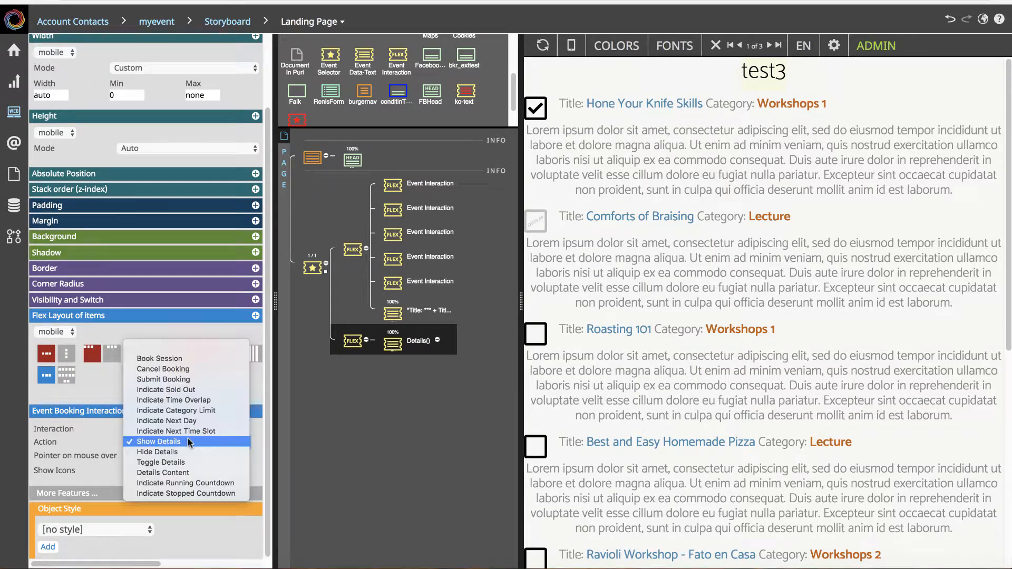
{"action": "left_click", "coordinate": [185, 472]}
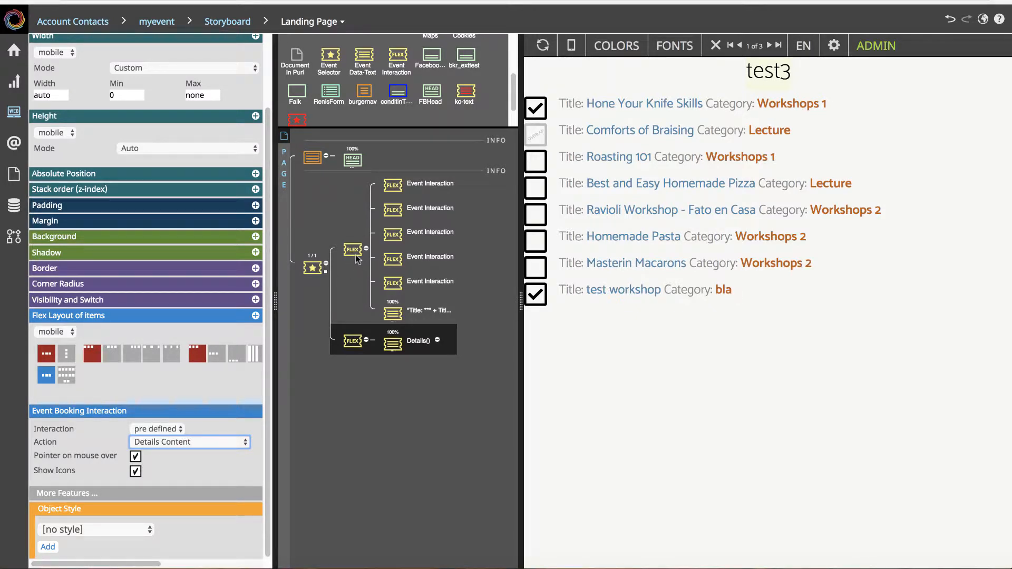
Step: Wrap the title and category text in a new Event Interaction with the pre defined action Toggle Details
{"action": "left_click", "coordinate": [393, 314]}
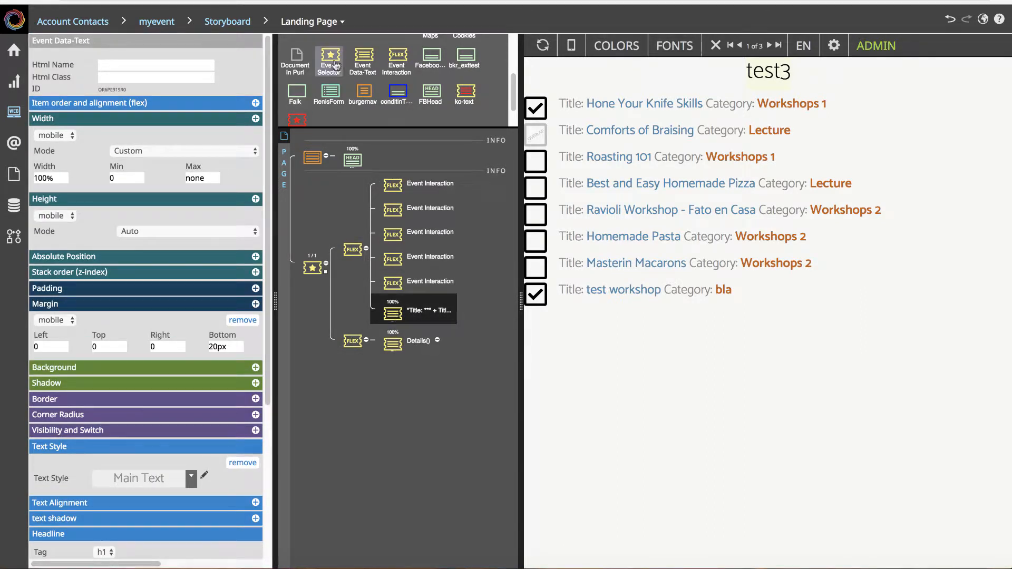
{"action": "left_click_drag", "start_coordinate": [398, 59], "coordinate": [394, 315]}
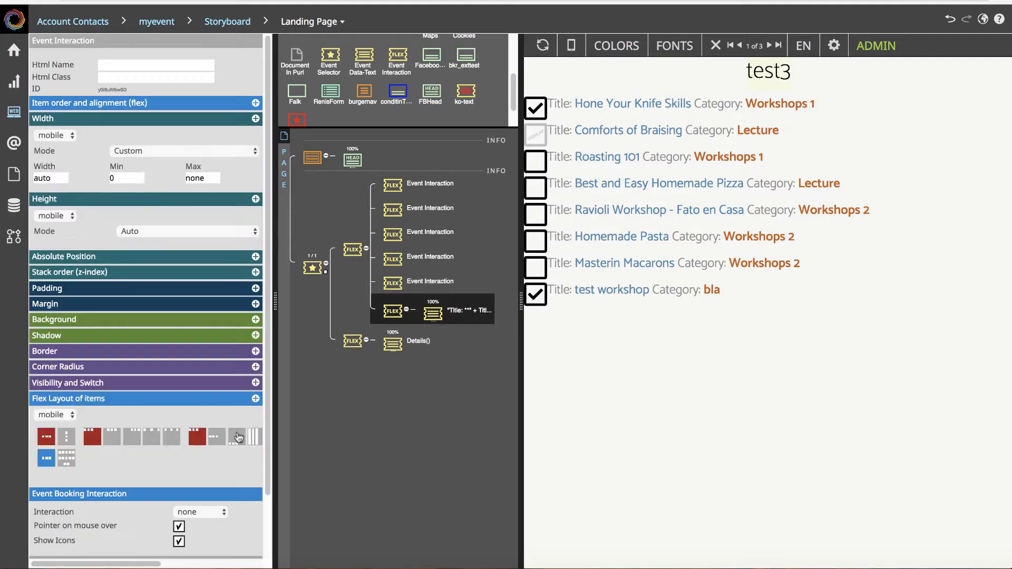
{"action": "left_click", "coordinate": [208, 510]}
{"action": "left_click", "coordinate": [205, 525]}
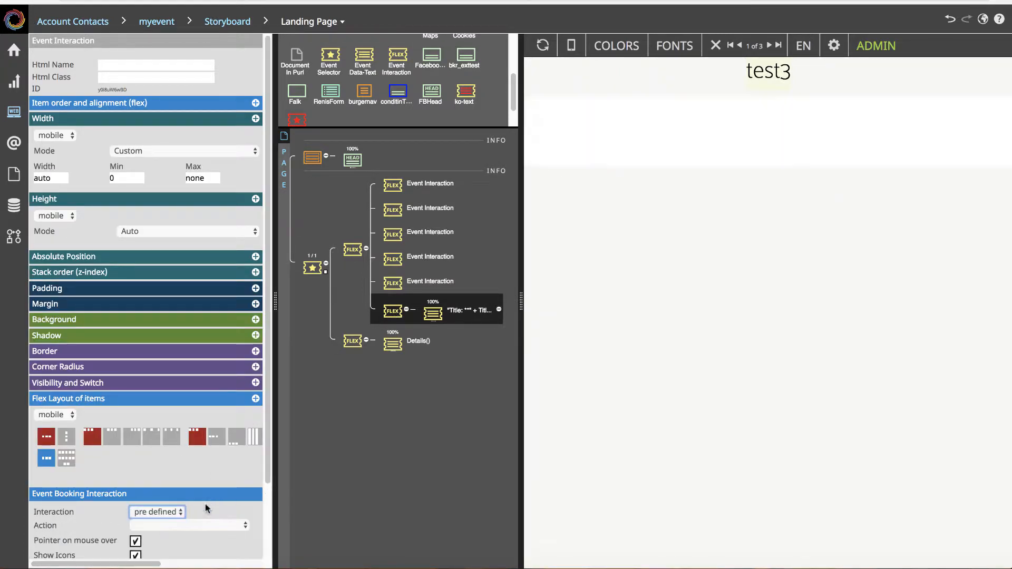
{"action": "scroll", "coordinate": [211, 474], "scroll_direction": "down", "scroll_amount": 3}
{"action": "left_click", "coordinate": [203, 447]}
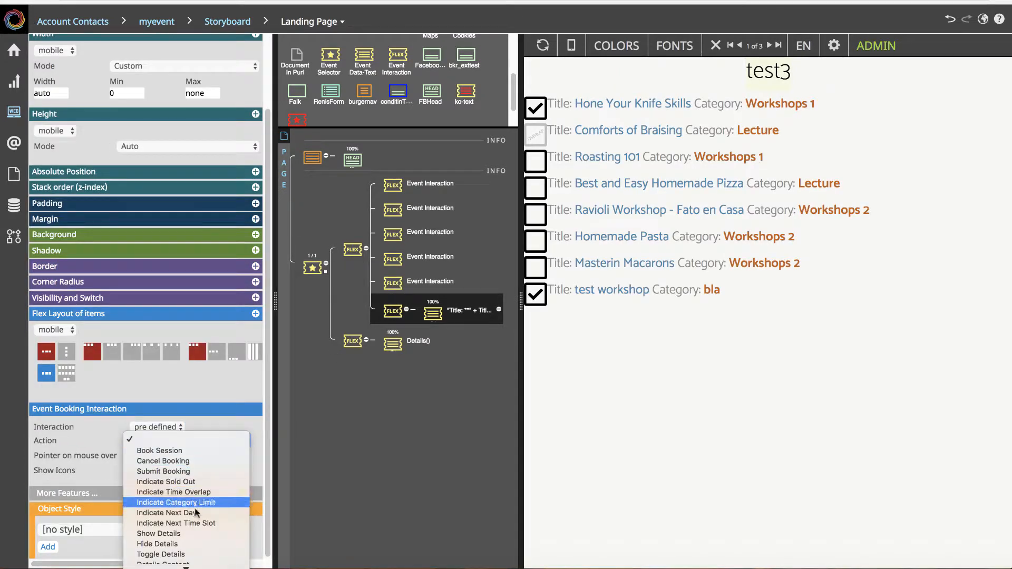
{"action": "scroll", "coordinate": [194, 536], "scroll_direction": "down", "scroll_amount": 1}
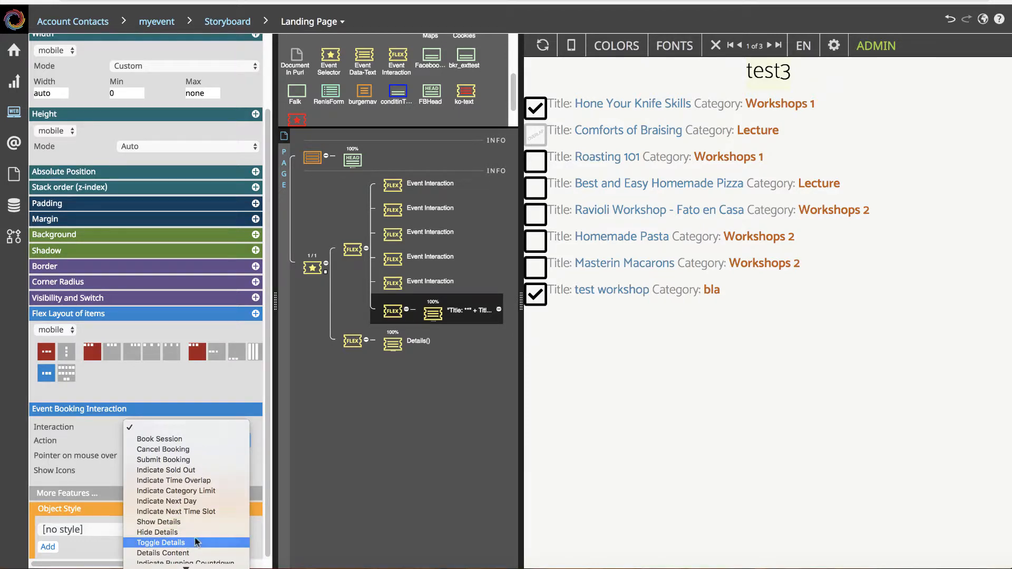
{"action": "left_click", "coordinate": [195, 542]}
Step: Test expanding and collapsing session details in the preview using the Ravioli Workshop and Best and Easy Homemade Pizza titles
{"action": "left_click", "coordinate": [699, 217]}
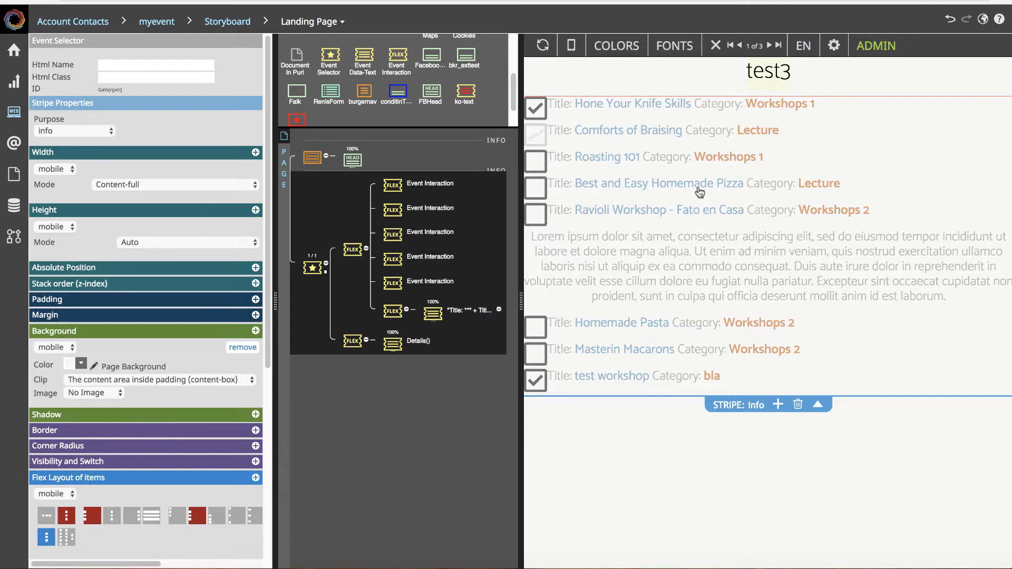
{"action": "left_click", "coordinate": [699, 192]}
{"action": "left_click", "coordinate": [699, 192]}
{"action": "left_click", "coordinate": [700, 211]}
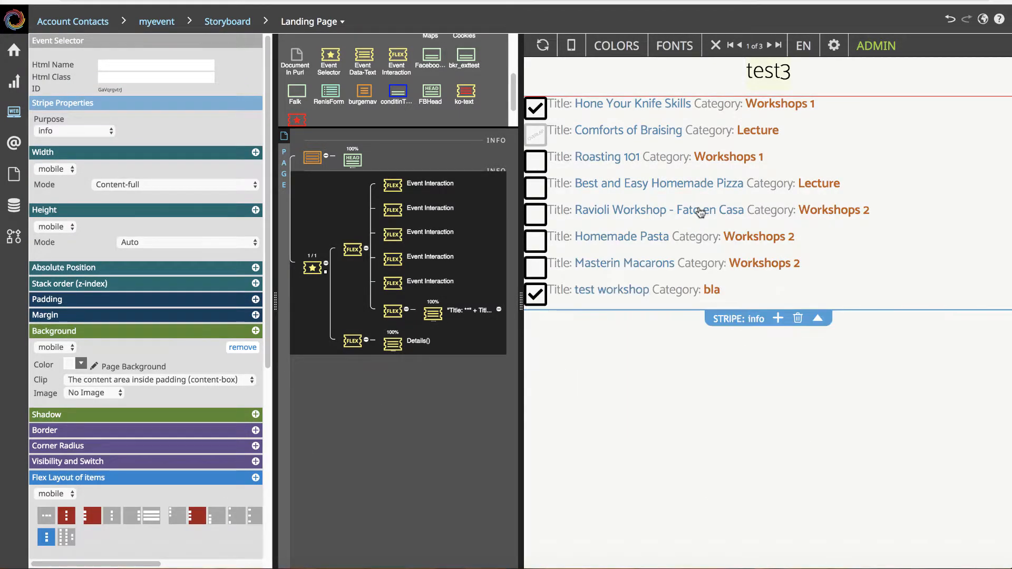
{"action": "left_click", "coordinate": [700, 211]}
{"action": "left_click", "coordinate": [700, 193]}
{"action": "left_click", "coordinate": [701, 193]}
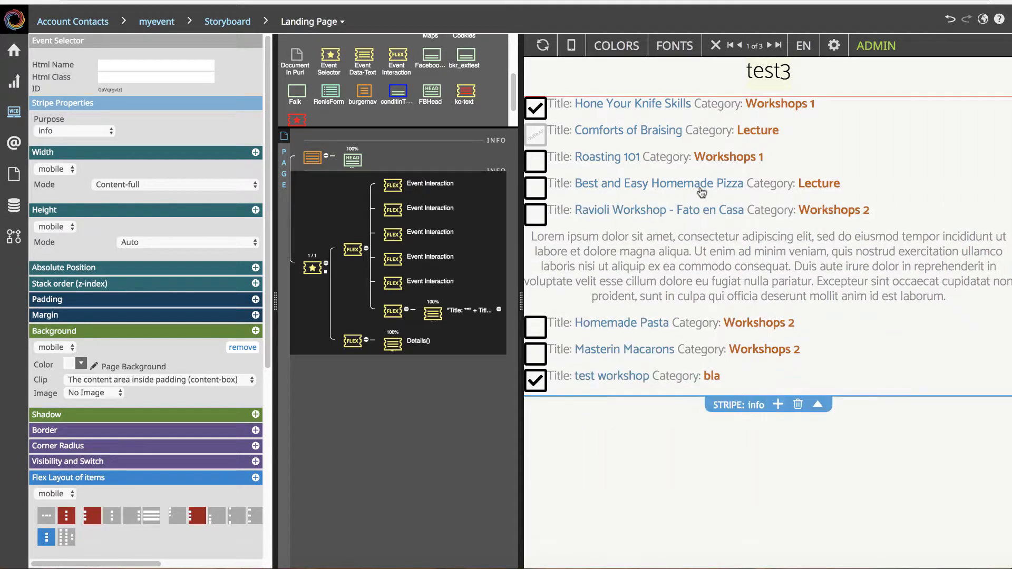
{"action": "left_click", "coordinate": [704, 211]}
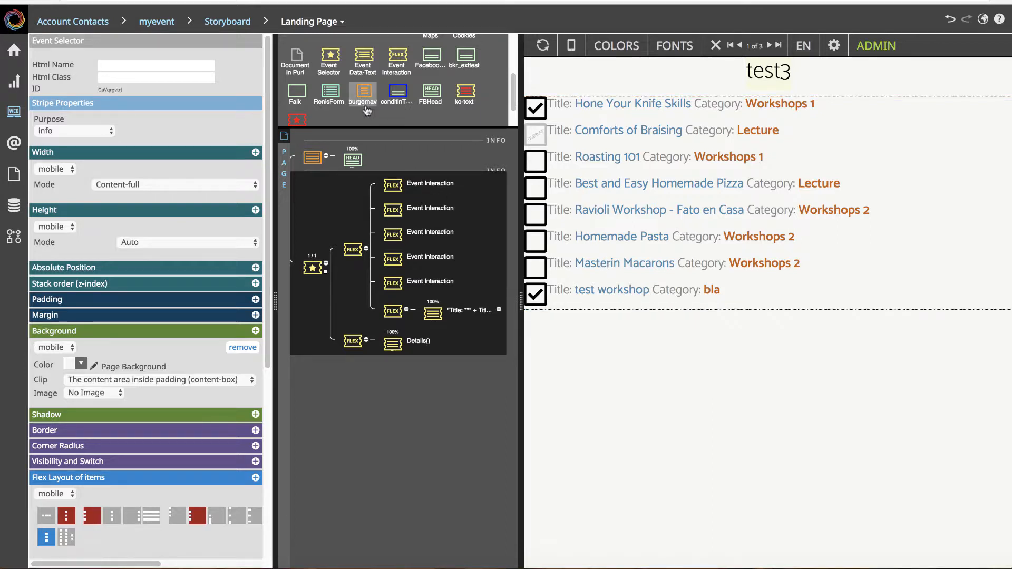
Step: Add an Event Interaction as the Event Selector's first item and give it a custom height of 30px
{"action": "left_click_drag", "start_coordinate": [388, 67], "coordinate": [357, 172]}
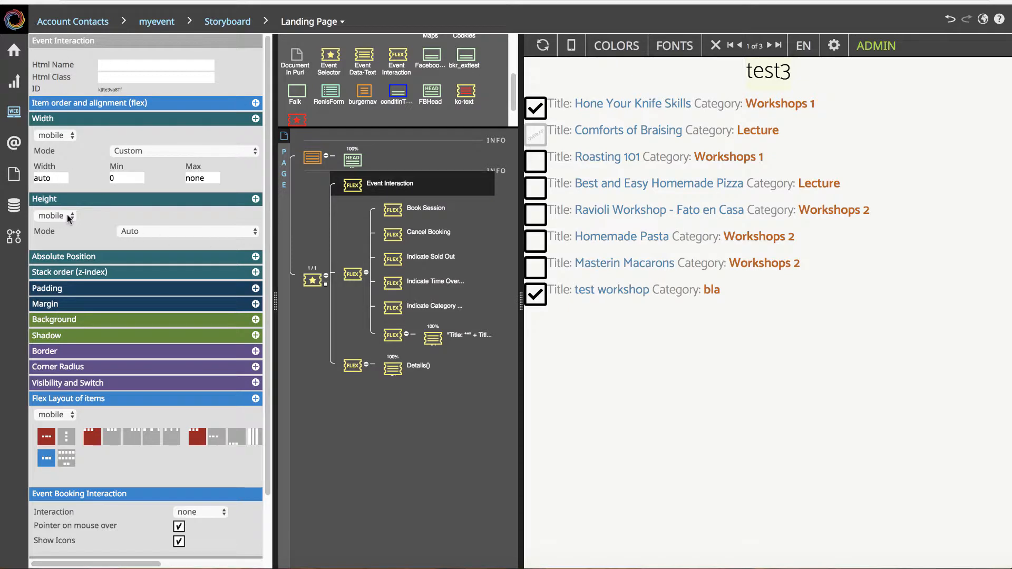
{"action": "left_click", "coordinate": [149, 233]}
{"action": "left_click", "coordinate": [140, 241]}
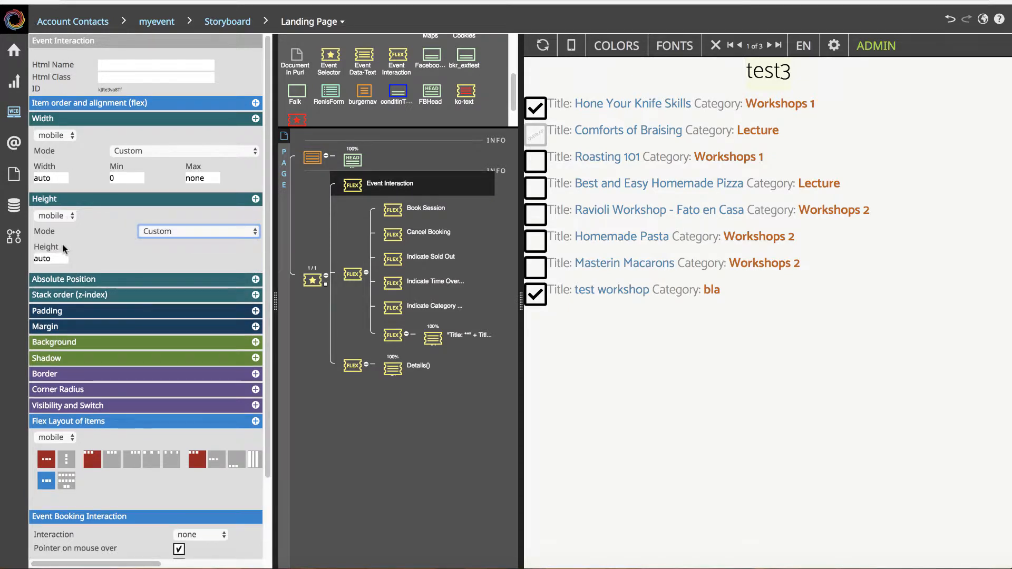
{"action": "left_click", "coordinate": [34, 259]}
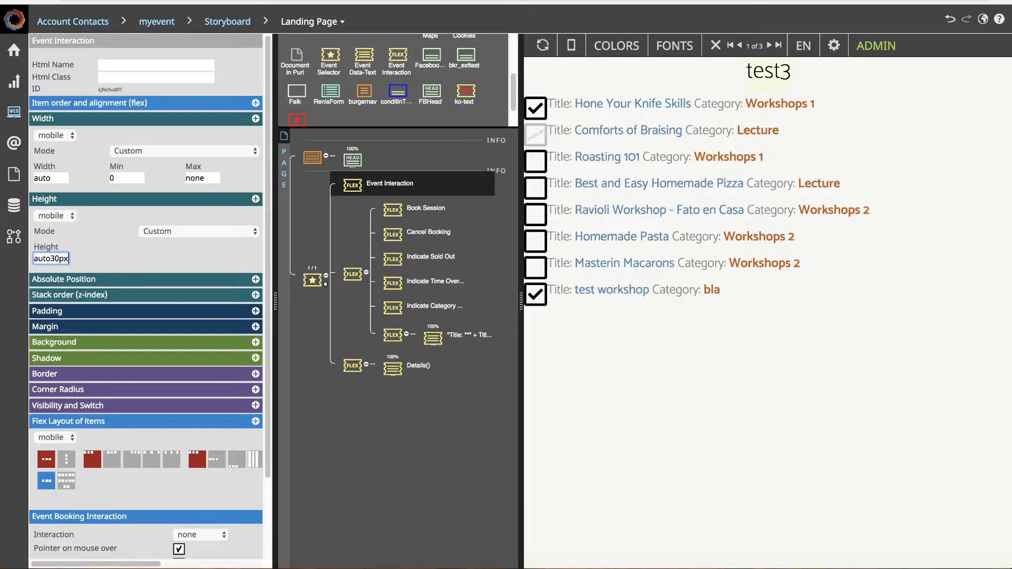
{"action": "double_click", "coordinate": [43, 258]}
{"action": "type", "text": "30px"}
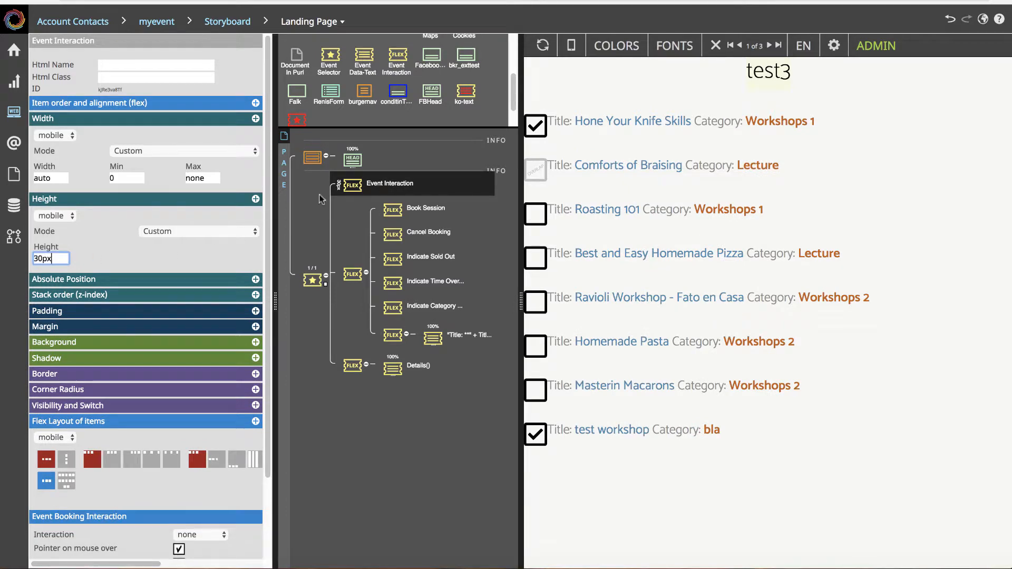
Step: Add an Event Data-Text inside the first interaction and turn on Show debug infos for the Event Selector
{"action": "left_click_drag", "start_coordinate": [368, 56], "coordinate": [361, 187]}
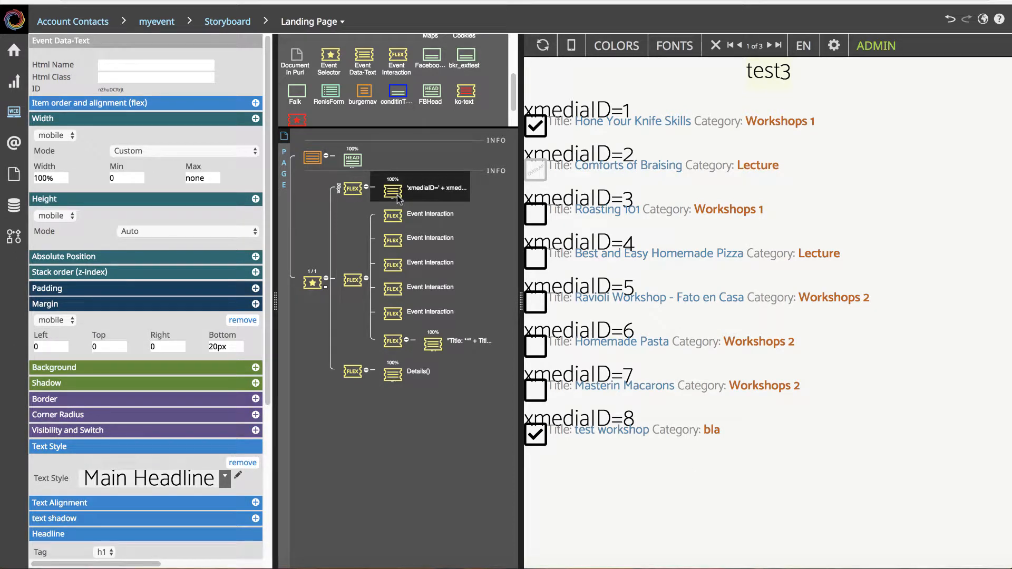
{"action": "left_click", "coordinate": [313, 285]}
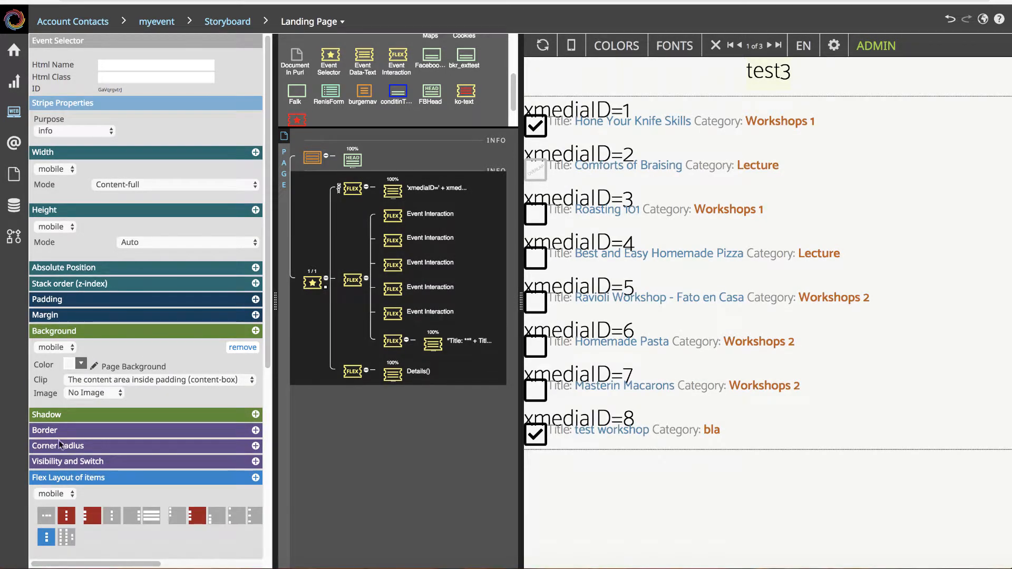
{"action": "scroll", "coordinate": [100, 400], "scroll_direction": "down", "scroll_amount": 3}
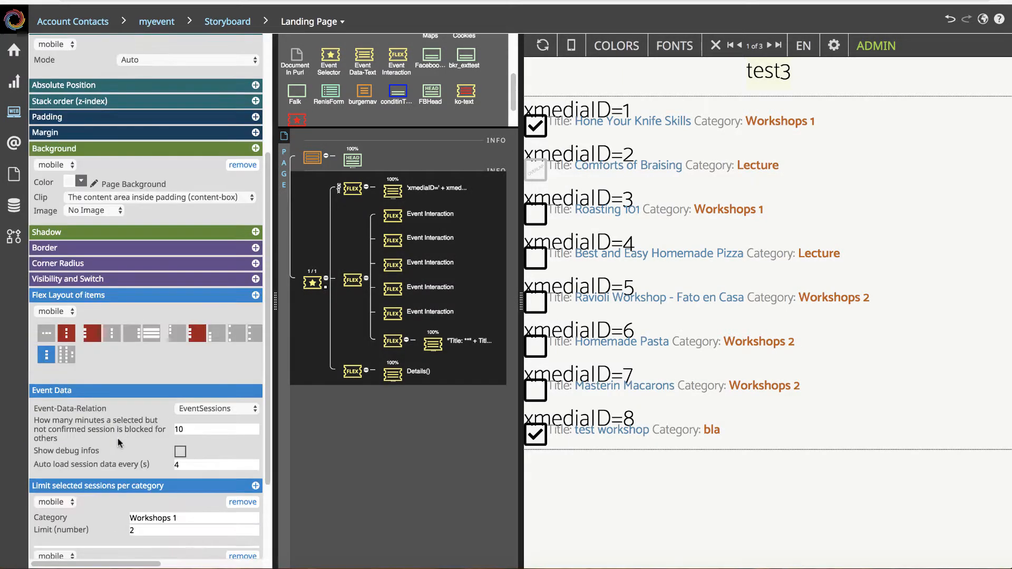
{"action": "left_click", "coordinate": [177, 451]}
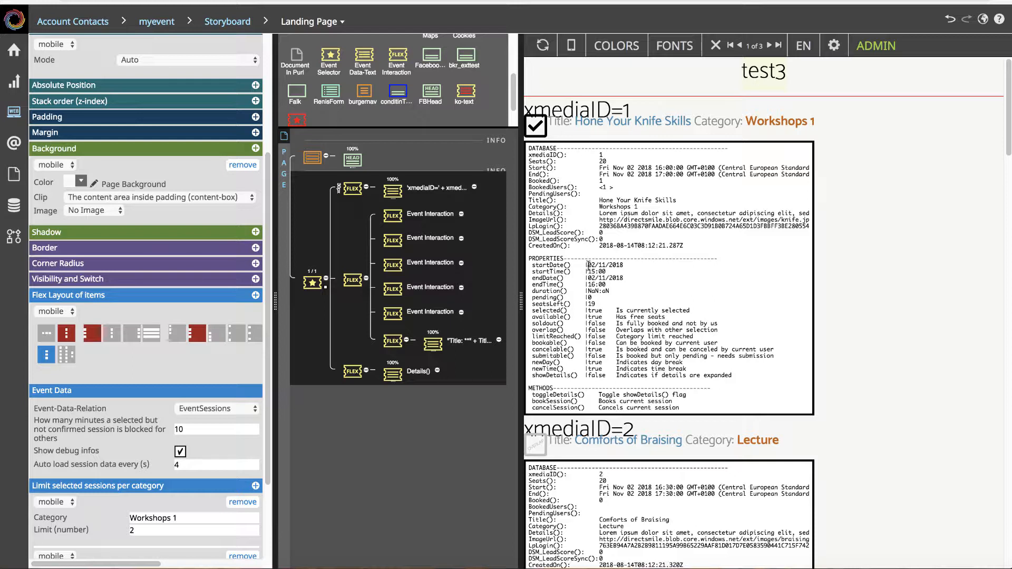
Step: Copy the startDate() property from the debug info and use it as the new Event Data-Text's Data Text Binding
{"action": "left_click_drag", "start_coordinate": [588, 265], "coordinate": [629, 268]}
{"action": "key", "text": "ctrl+c"}
{"action": "left_click_drag", "start_coordinate": [571, 265], "coordinate": [534, 266]}
{"action": "key", "text": "ctrl+c"}
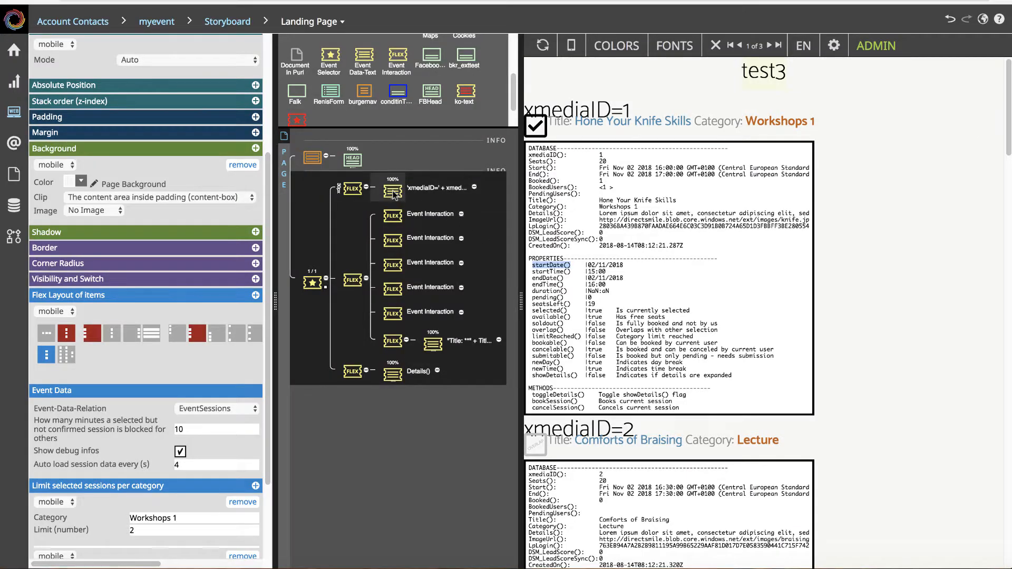
{"action": "left_click", "coordinate": [392, 194]}
{"action": "scroll", "coordinate": [141, 427], "scroll_direction": "down", "scroll_amount": 3}
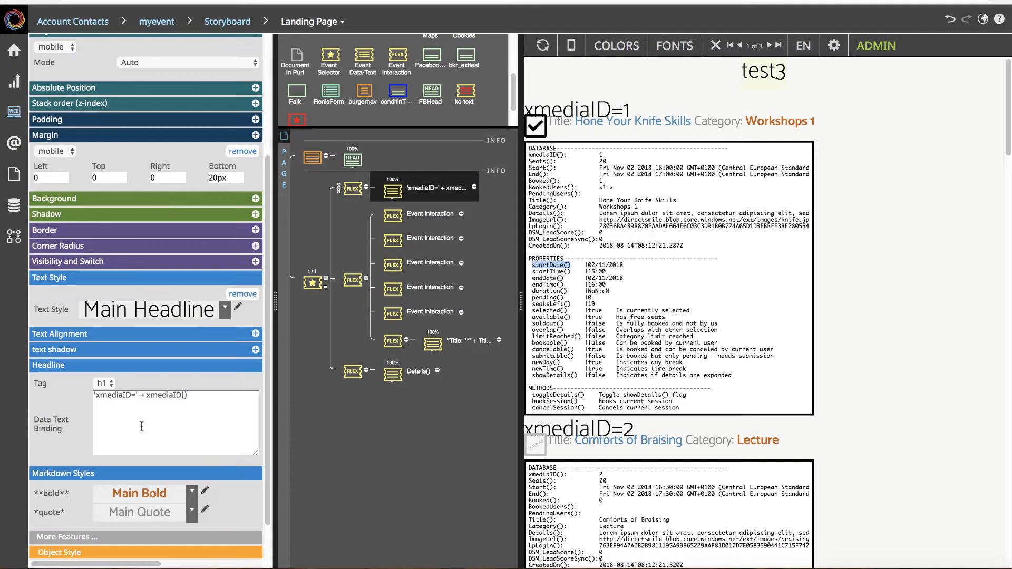
{"action": "left_click", "coordinate": [158, 411]}
{"action": "key", "text": "ctrl+a"}
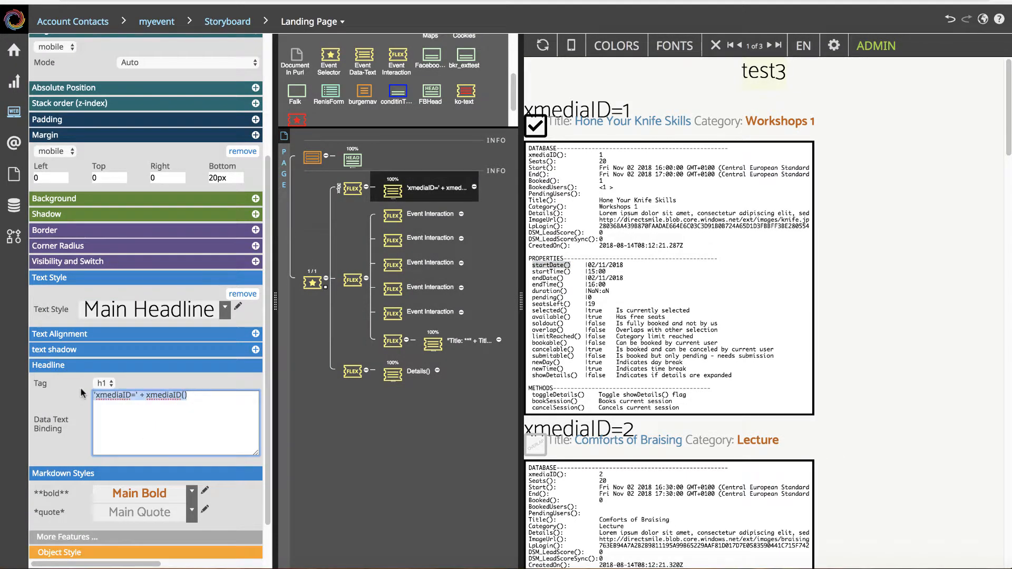
{"action": "key", "text": "ctrl+v"}
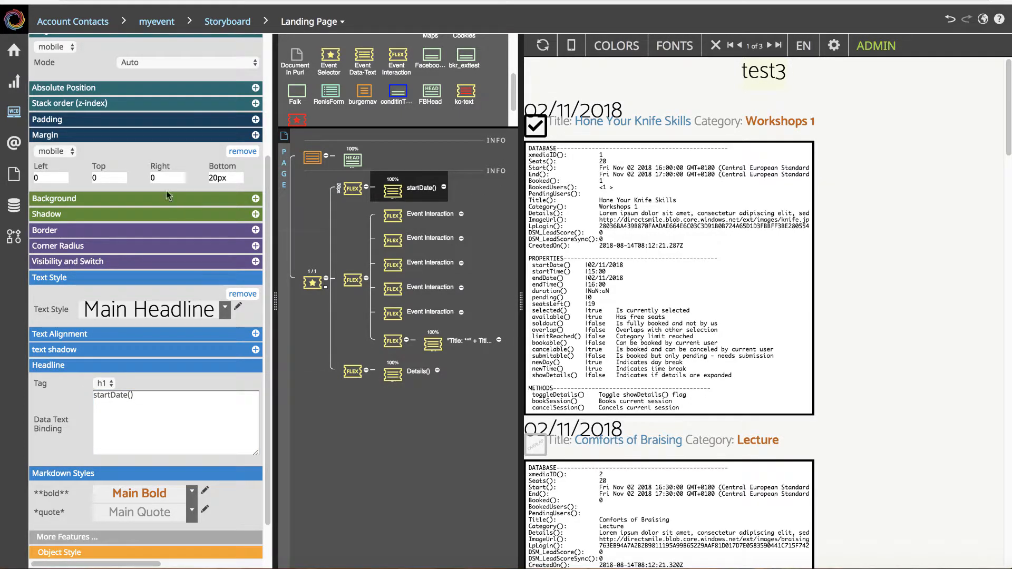
Step: Change the height mode of the interaction containing the start date to Auto
{"action": "left_click", "coordinate": [352, 189]}
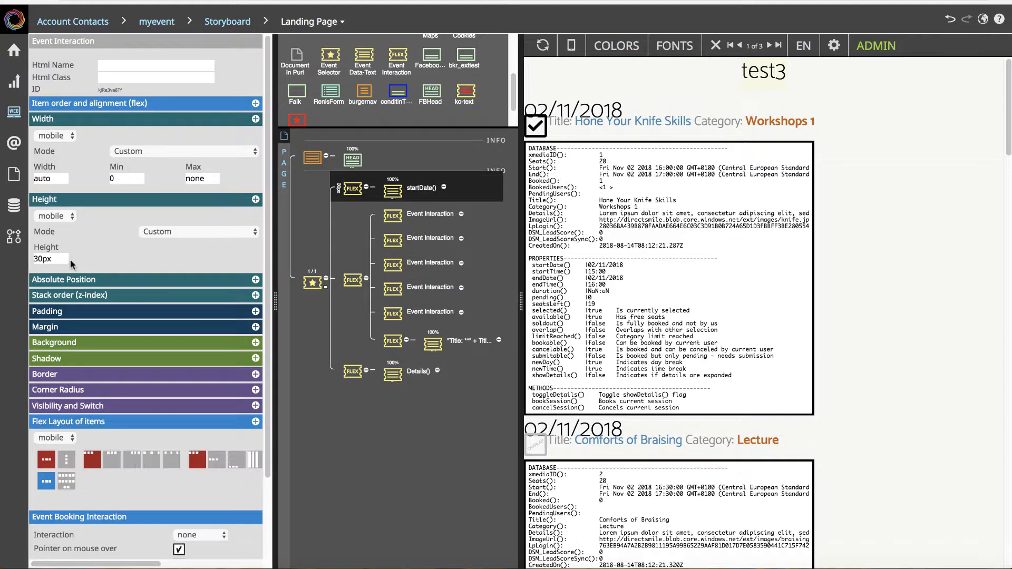
{"action": "left_click", "coordinate": [42, 259]}
{"action": "key", "text": "BackSpace"}
{"action": "left_click", "coordinate": [214, 228]}
{"action": "left_click", "coordinate": [190, 217]}
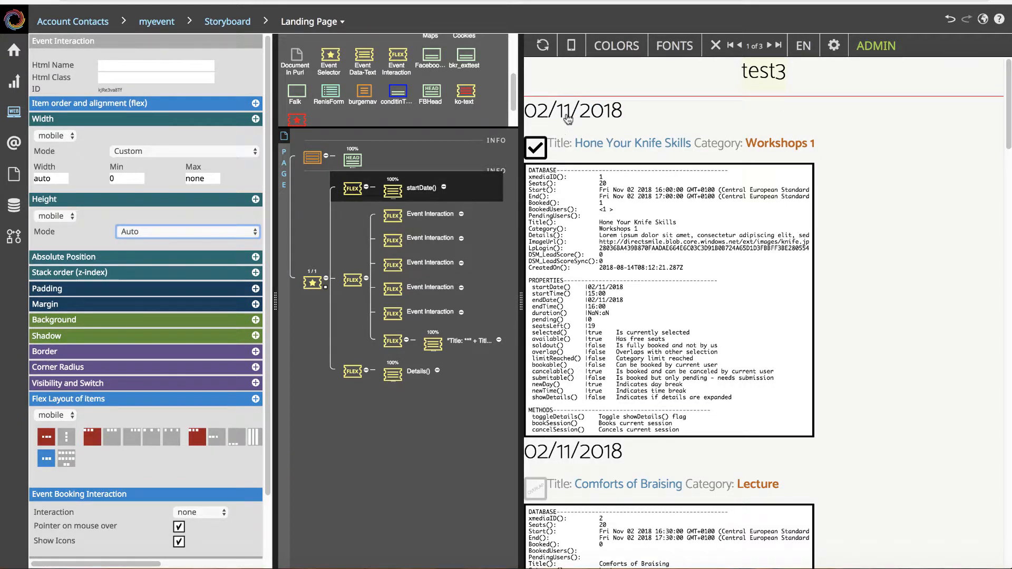
Step: Turn off Show debug infos for the Event Selector
{"action": "scroll", "coordinate": [583, 143], "scroll_direction": "down", "scroll_amount": 5}
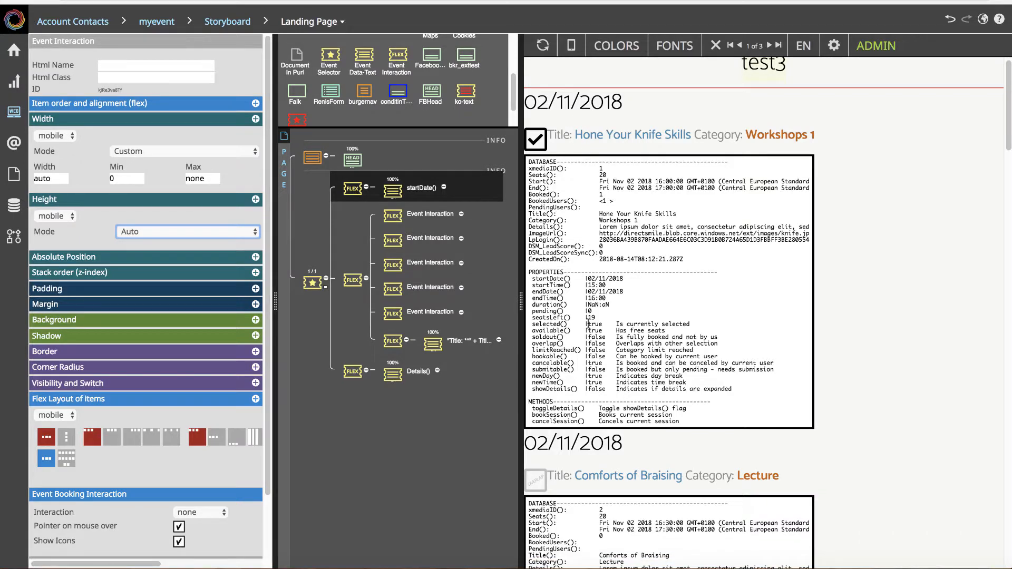
{"action": "scroll", "coordinate": [593, 285], "scroll_direction": "down", "scroll_amount": 15}
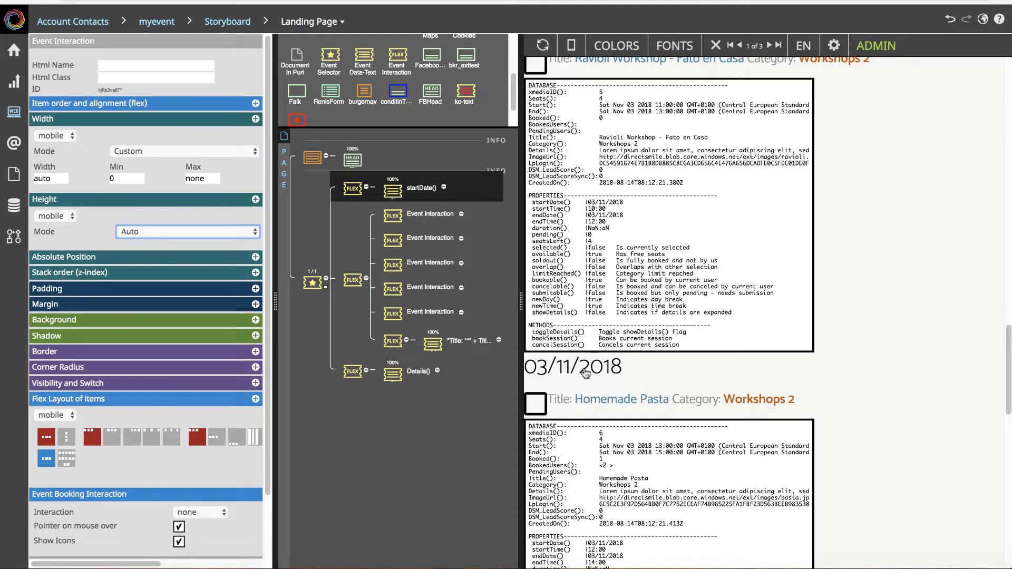
{"action": "scroll", "coordinate": [586, 371], "scroll_direction": "down", "scroll_amount": 2}
{"action": "scroll", "coordinate": [586, 367], "scroll_direction": "up", "scroll_amount": 5}
{"action": "left_click", "coordinate": [313, 283]}
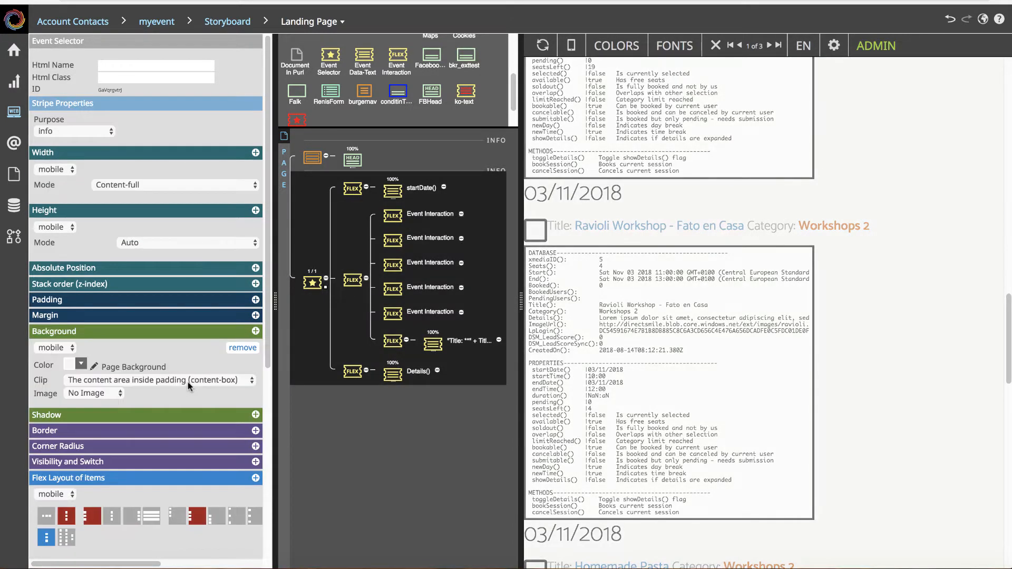
{"action": "scroll", "coordinate": [117, 484], "scroll_direction": "down", "scroll_amount": 5}
{"action": "left_click", "coordinate": [180, 388]}
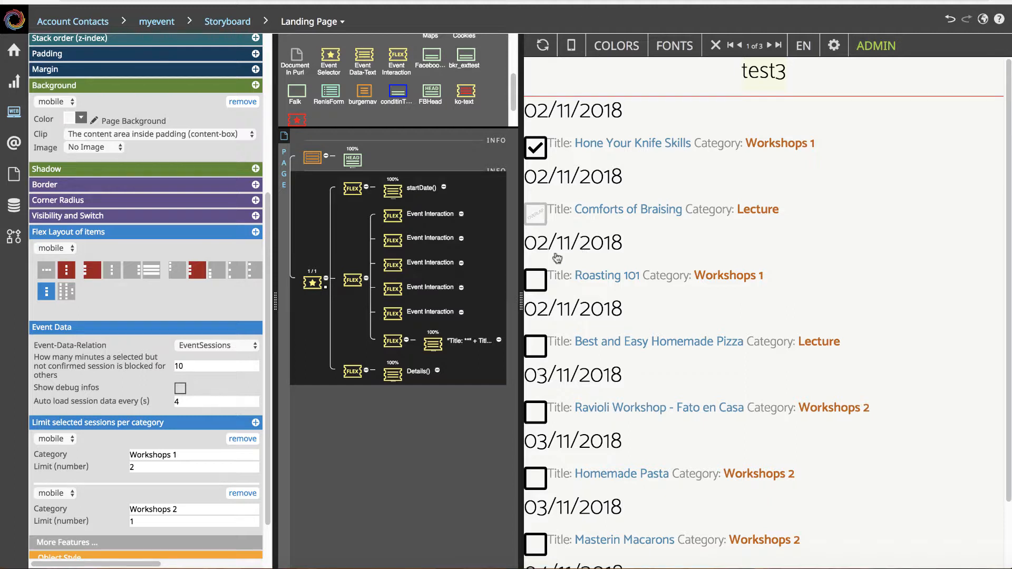
Step: Give the interaction containing the start date a pre defined booking interaction with the action Indicate Next Day
{"action": "left_click", "coordinate": [352, 187]}
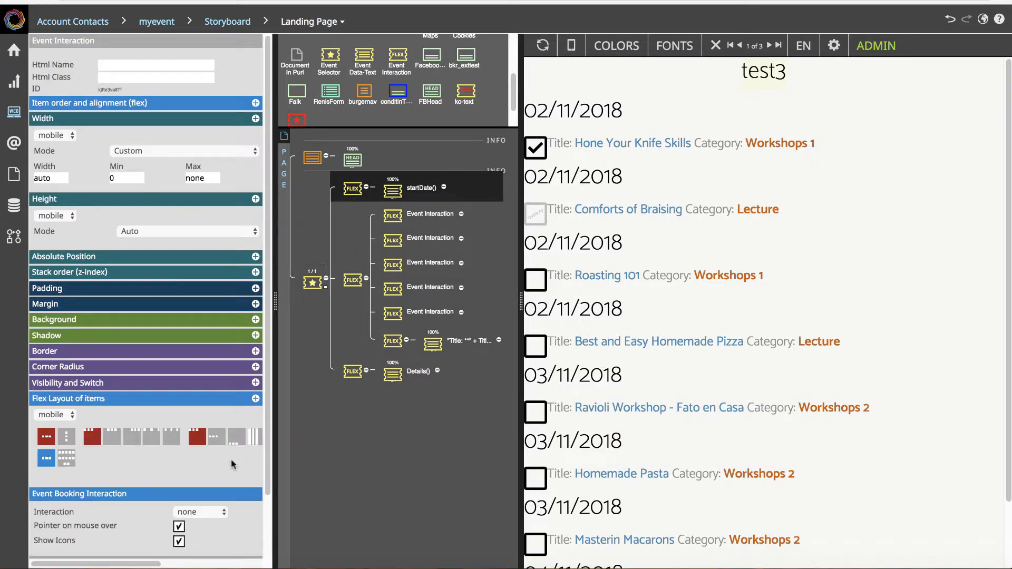
{"action": "left_click", "coordinate": [219, 512]}
{"action": "left_click", "coordinate": [216, 522]}
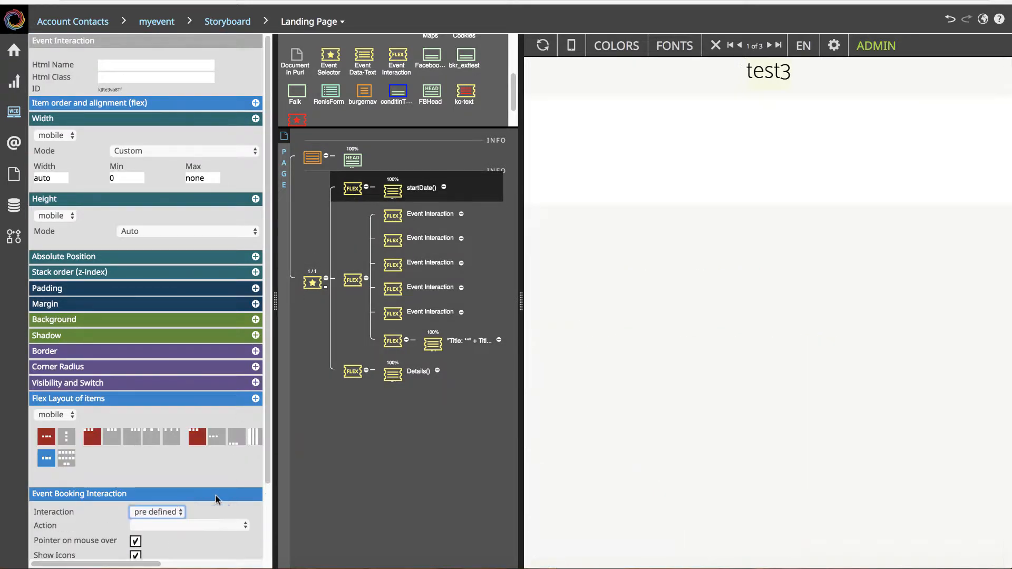
{"action": "scroll", "coordinate": [211, 501], "scroll_direction": "down", "scroll_amount": 3}
{"action": "left_click", "coordinate": [210, 442]}
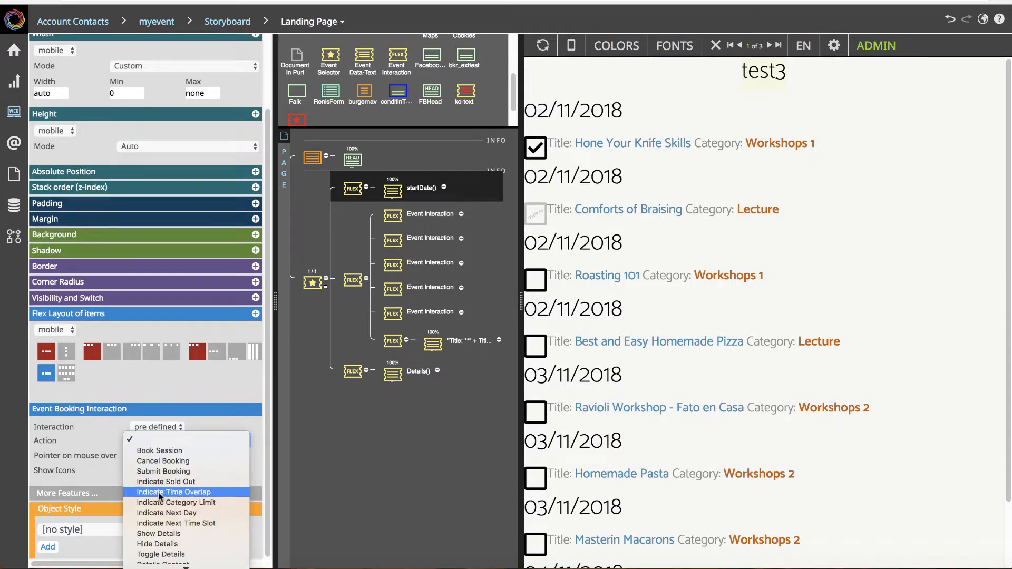
{"action": "scroll", "coordinate": [165, 501], "scroll_direction": "down", "scroll_amount": 1}
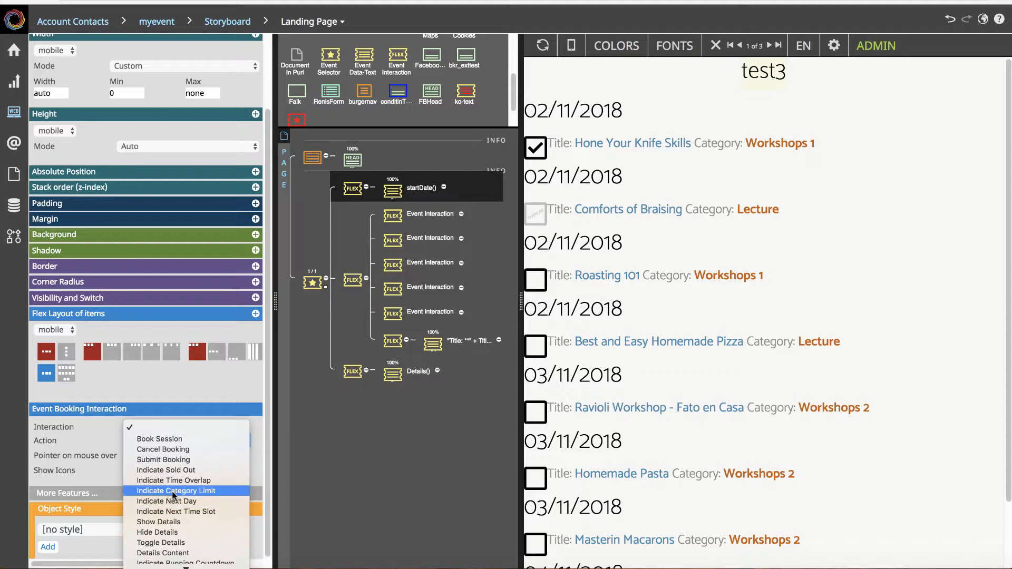
{"action": "scroll", "coordinate": [174, 500], "scroll_direction": "down", "scroll_amount": 1}
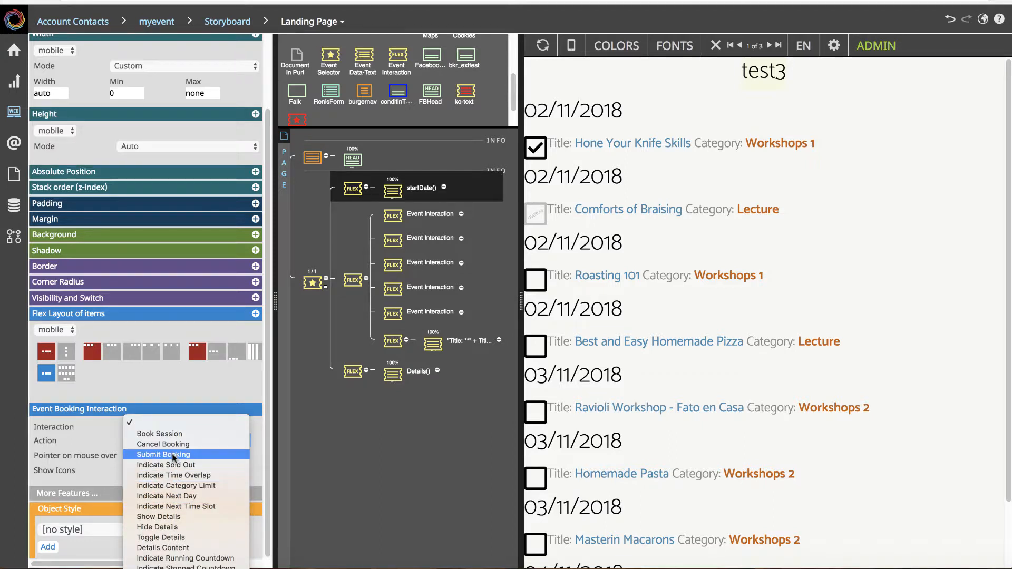
{"action": "left_click", "coordinate": [180, 500]}
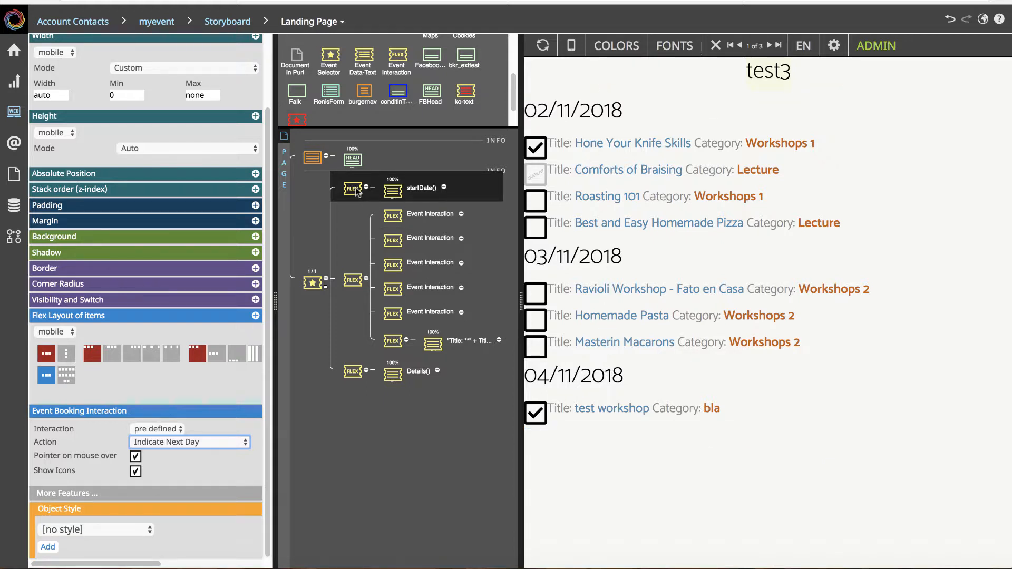
Step: Duplicate the start-date interaction and set the copied data text's Data Text Binding to startTime()
{"action": "key", "text": "super+c"}
{"action": "key", "text": "super+v"}
{"action": "left_click", "coordinate": [393, 218]}
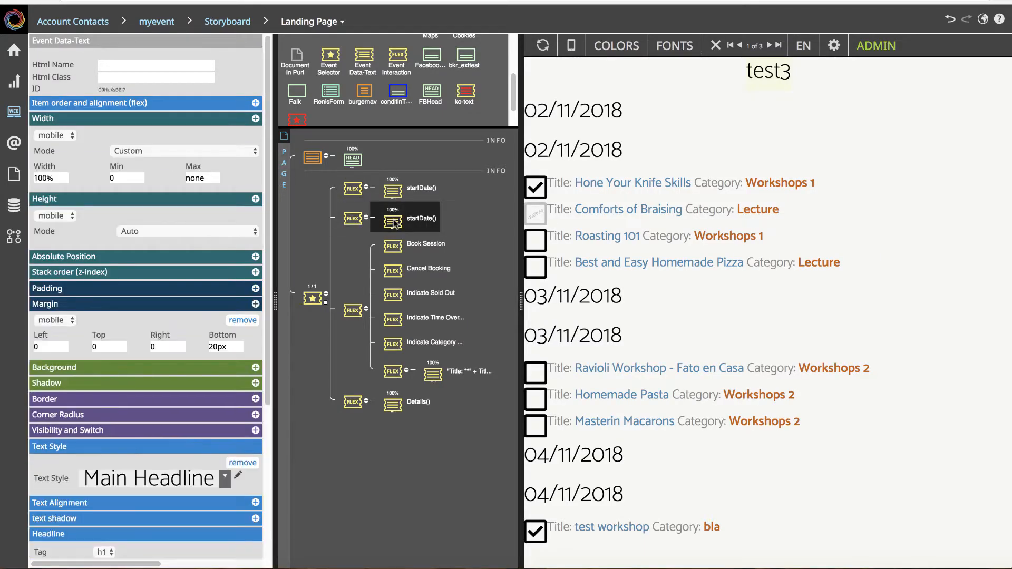
{"action": "scroll", "coordinate": [217, 435], "scroll_direction": "down", "scroll_amount": 5}
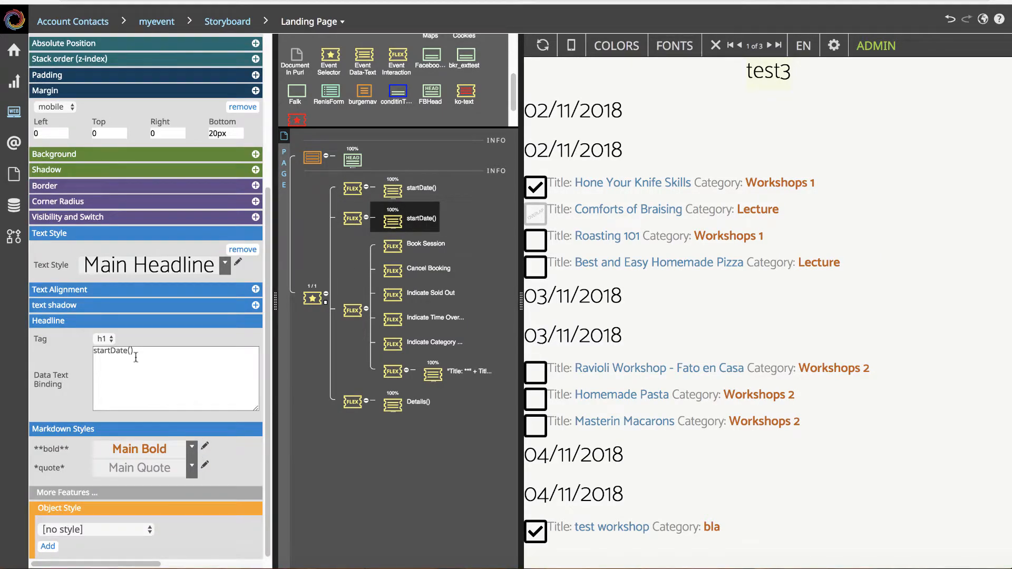
{"action": "left_click", "coordinate": [111, 351]}
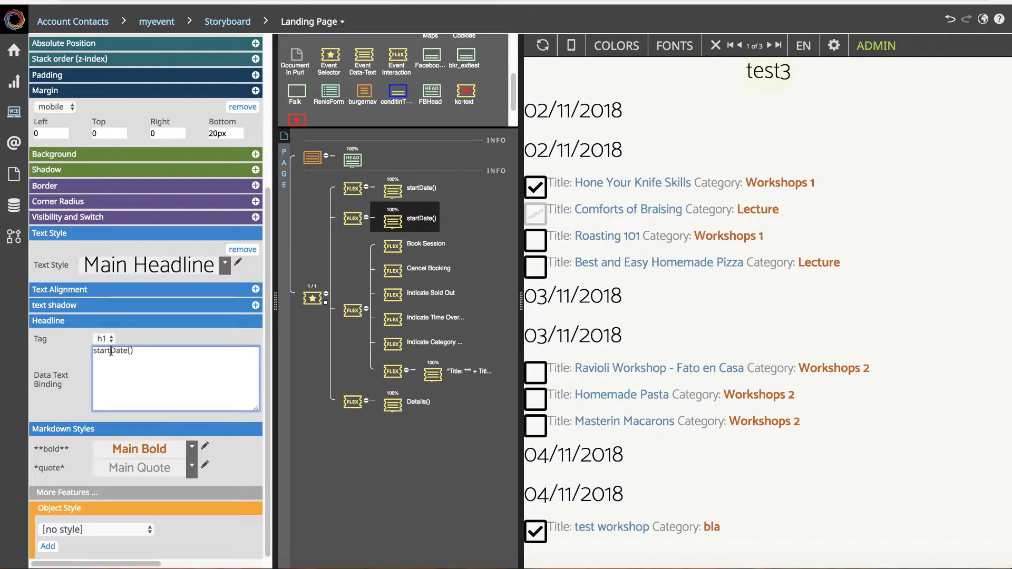
{"action": "left_click_drag", "start_coordinate": [111, 351], "coordinate": [128, 352]}
{"action": "type", "text": "Time"}
{"action": "left_click", "coordinate": [198, 340]}
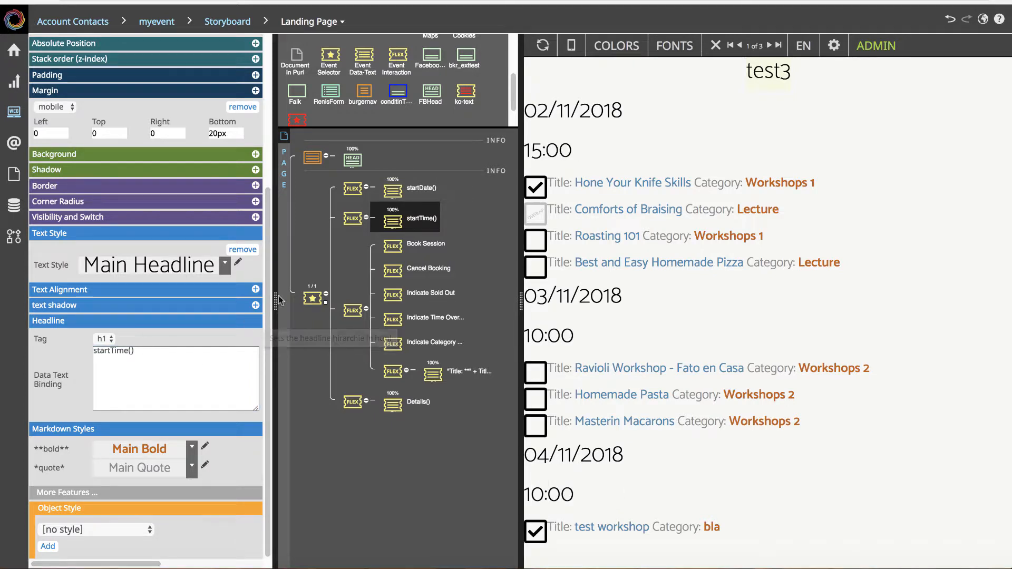
Step: Set the action of the interaction containing the start time to Indicate Next Time Slot and check the session list
{"action": "left_click", "coordinate": [352, 219]}
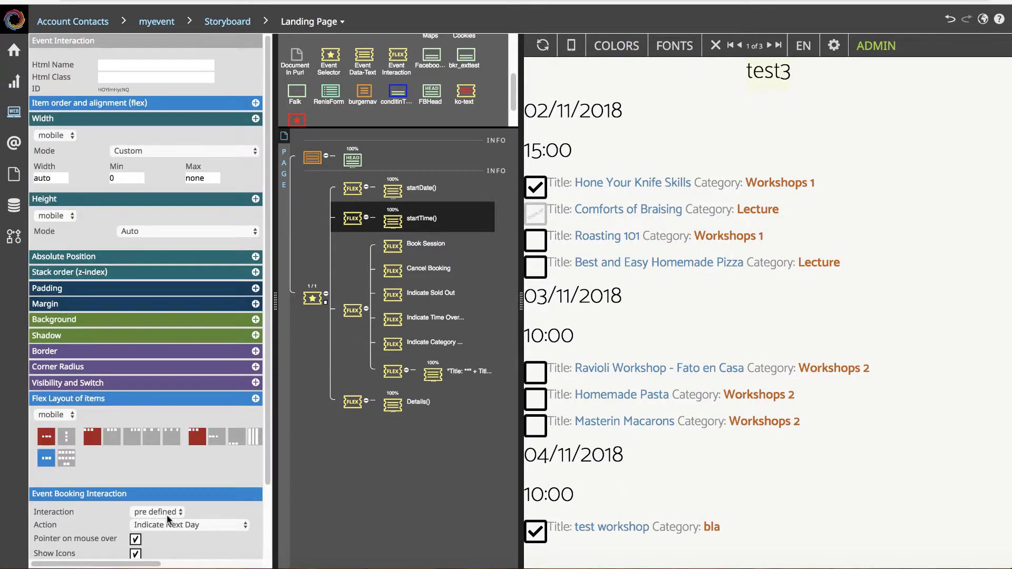
{"action": "left_click", "coordinate": [169, 511]}
{"action": "left_click", "coordinate": [168, 512]}
{"action": "left_click", "coordinate": [179, 525]}
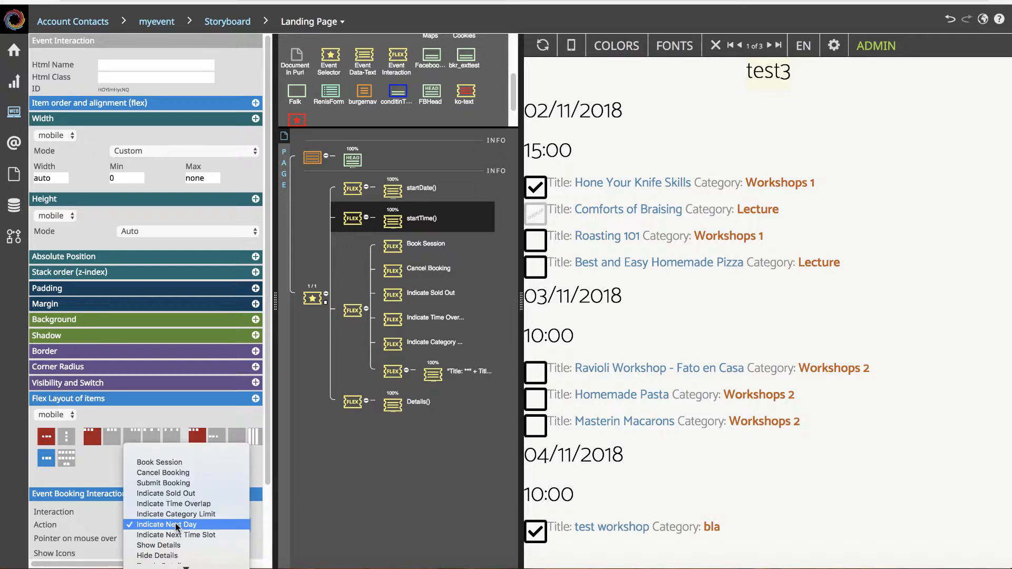
{"action": "left_click", "coordinate": [181, 533]}
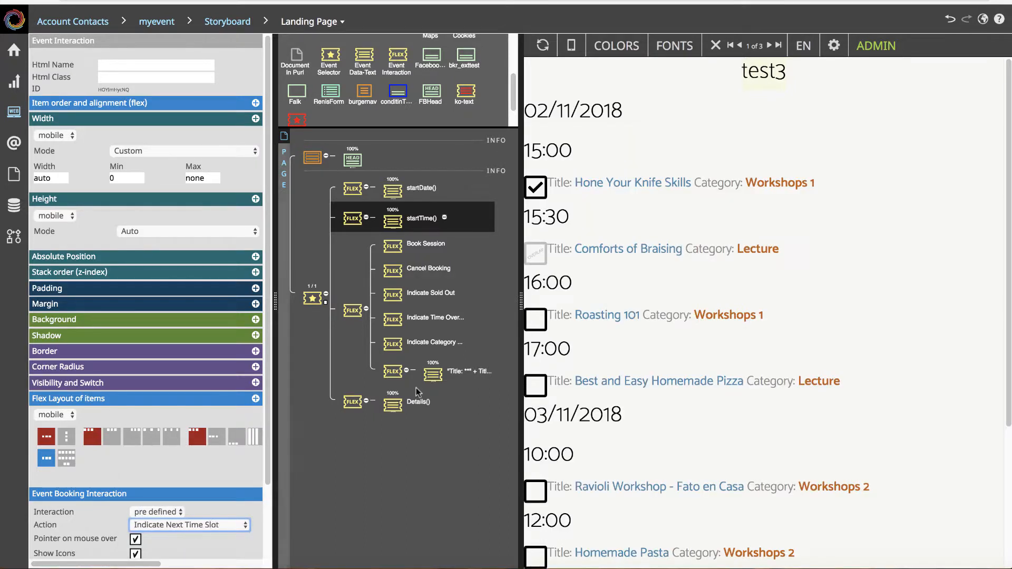
{"action": "scroll", "coordinate": [627, 339], "scroll_direction": "down", "scroll_amount": 1}
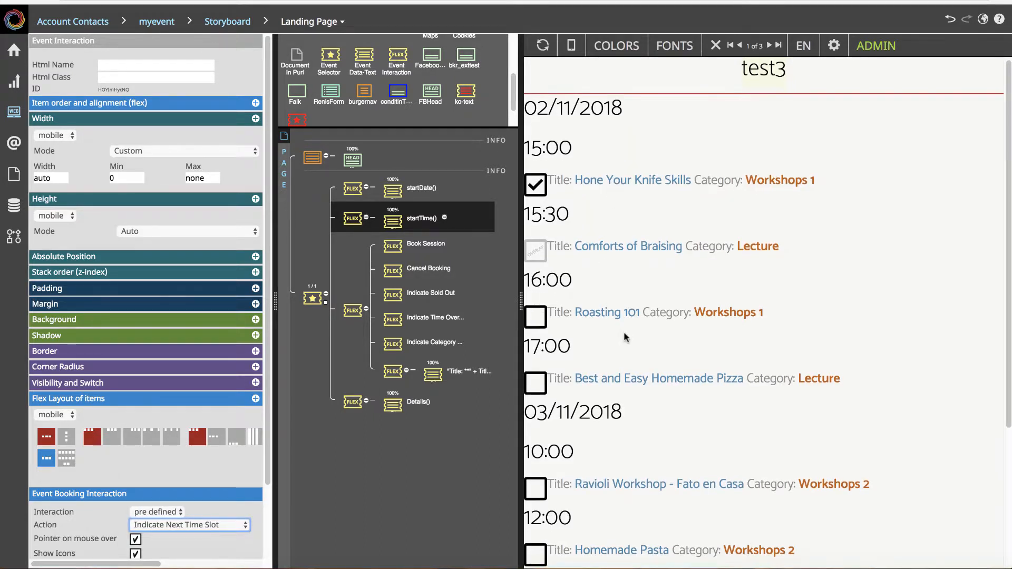
{"action": "scroll", "coordinate": [626, 337], "scroll_direction": "down", "scroll_amount": 3}
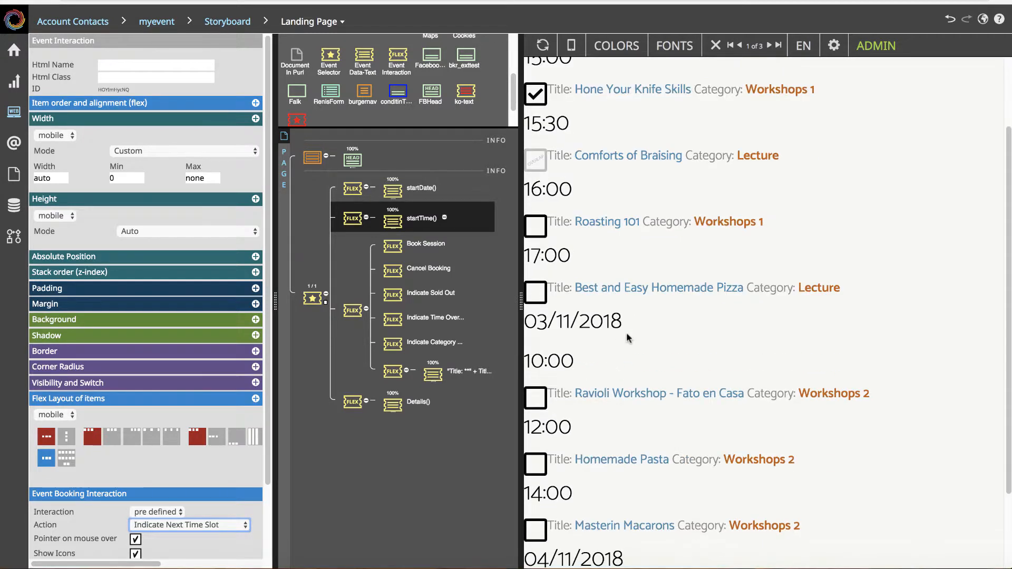
{"action": "scroll", "coordinate": [626, 338], "scroll_direction": "down", "scroll_amount": 5}
{"action": "scroll", "coordinate": [630, 340], "scroll_direction": "up", "scroll_amount": 8}
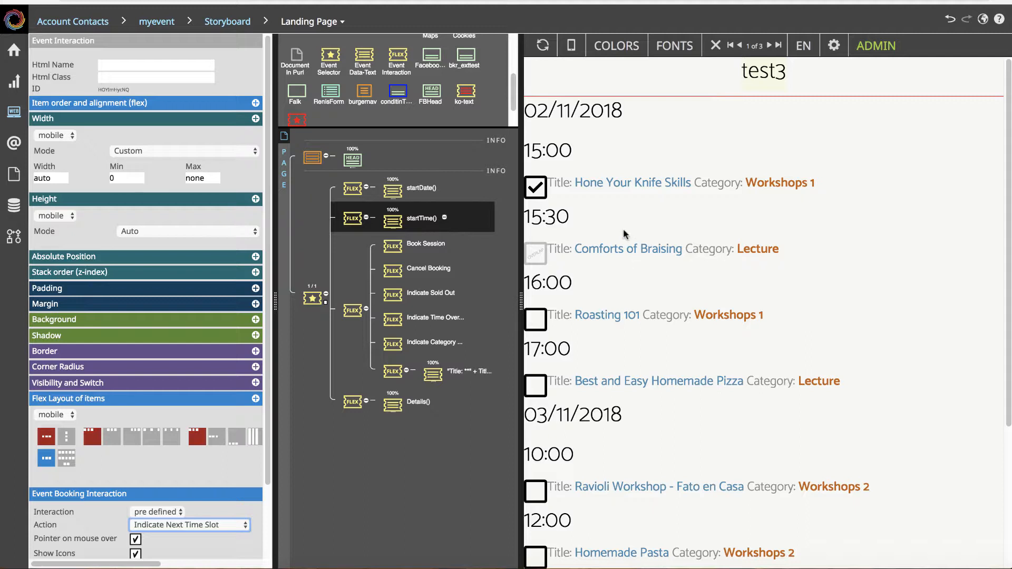
Step: Add an Event Interaction before the session title item, 120px wide and 70px high, with the Top Text background color
{"action": "scroll", "coordinate": [625, 273], "scroll_direction": "down", "scroll_amount": 6}
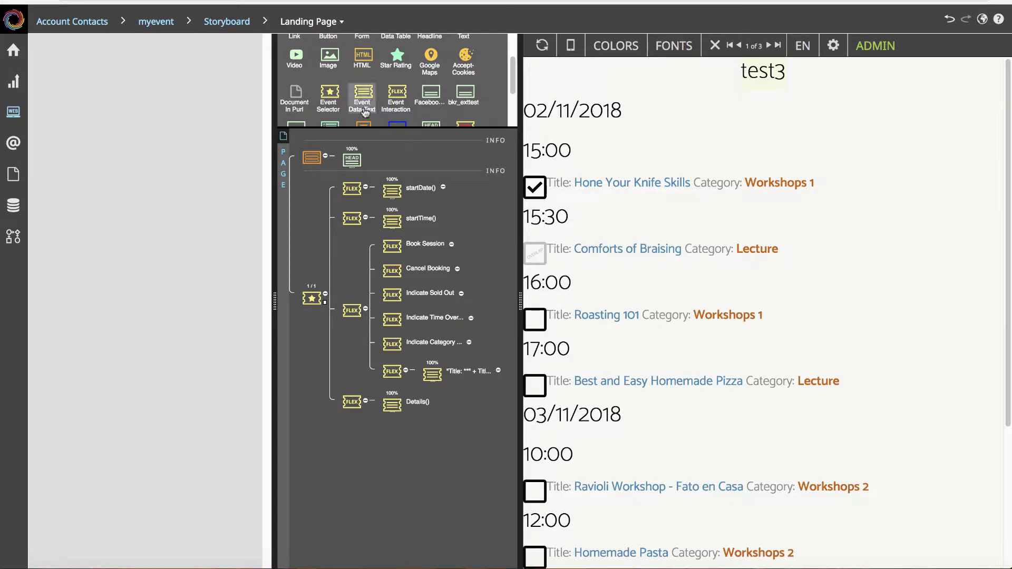
{"action": "left_click_drag", "start_coordinate": [399, 95], "coordinate": [391, 355]}
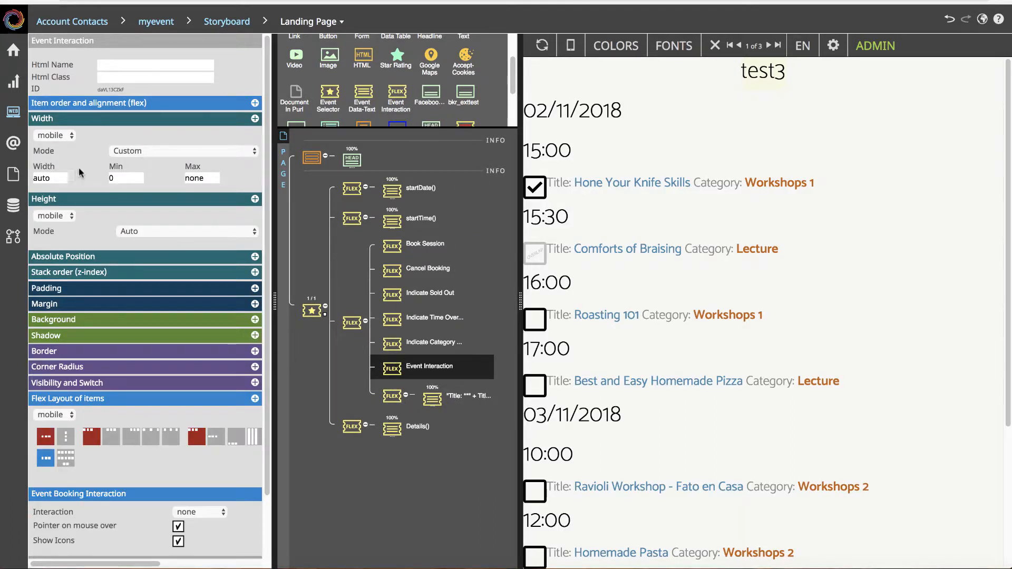
{"action": "left_click", "coordinate": [22, 182]}
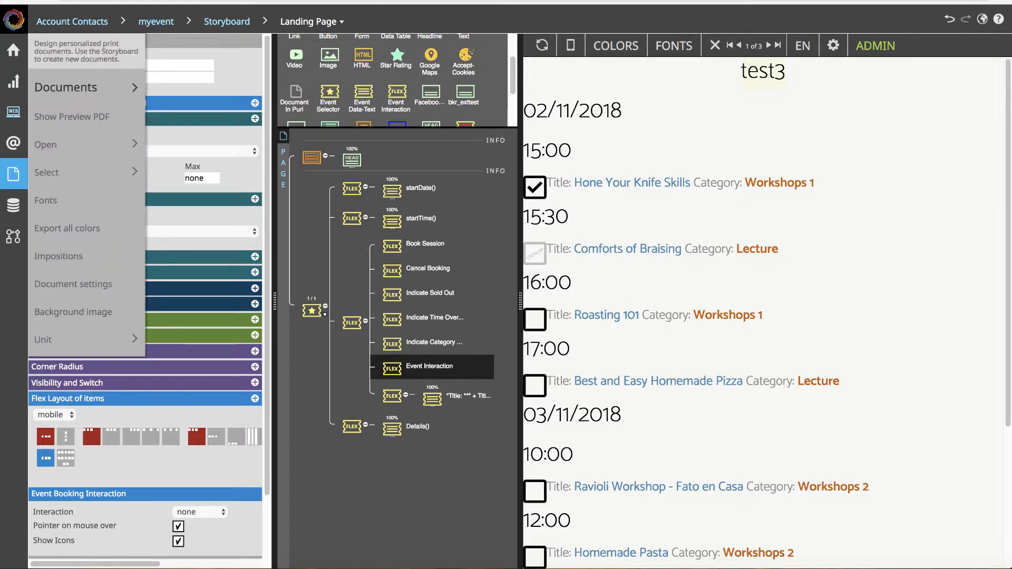
{"action": "key", "text": "Return"}
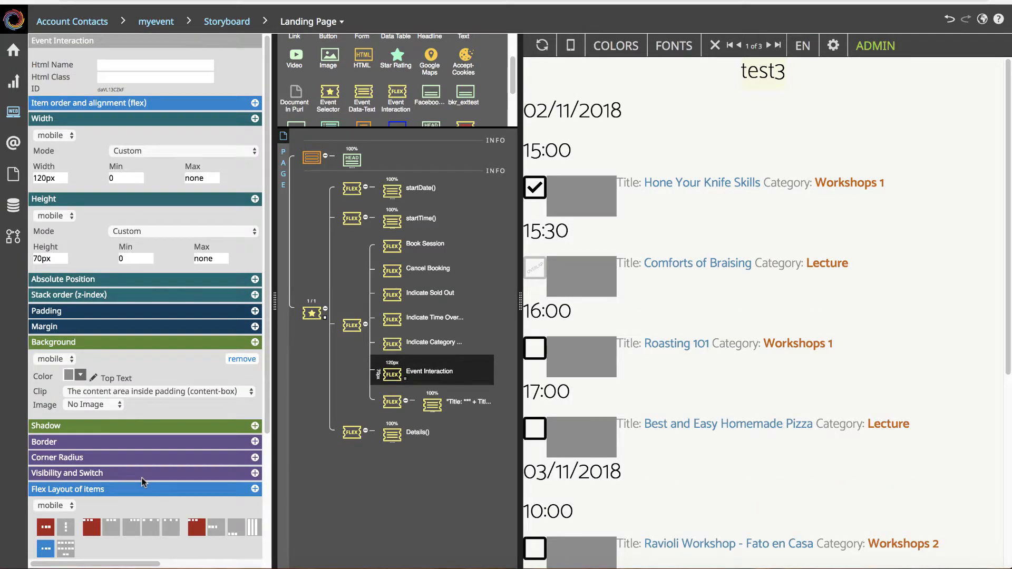
Step: Give the new interaction a data-bound background image using ImageUrl() with its size set to Cover
{"action": "left_click", "coordinate": [112, 404]}
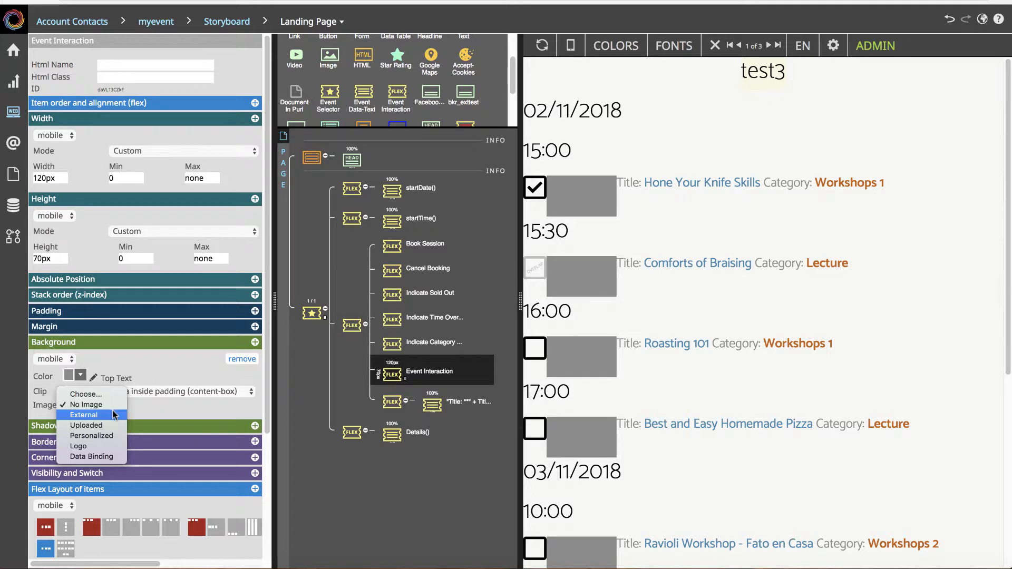
{"action": "left_click", "coordinate": [110, 460]}
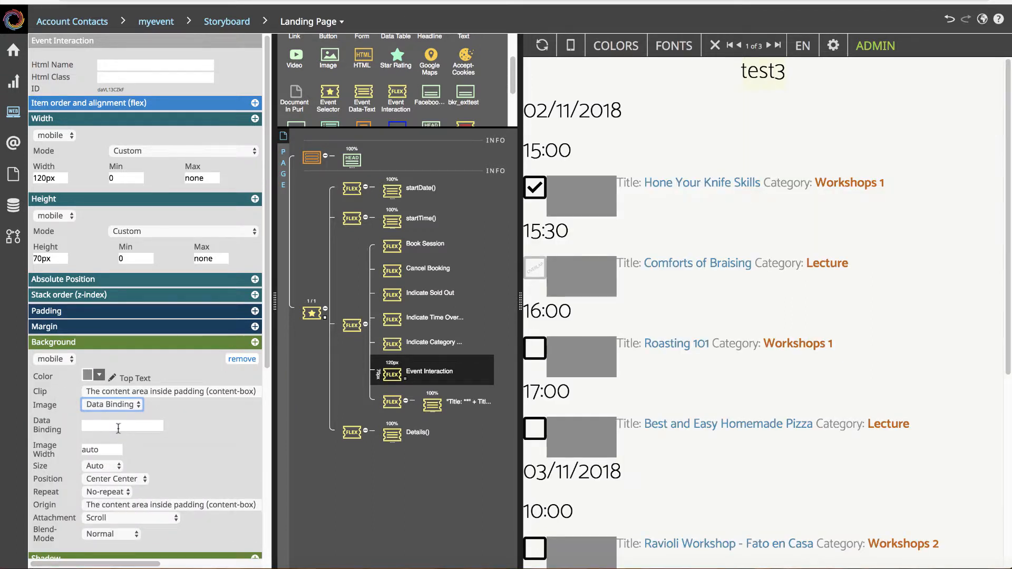
{"action": "left_click", "coordinate": [119, 427]}
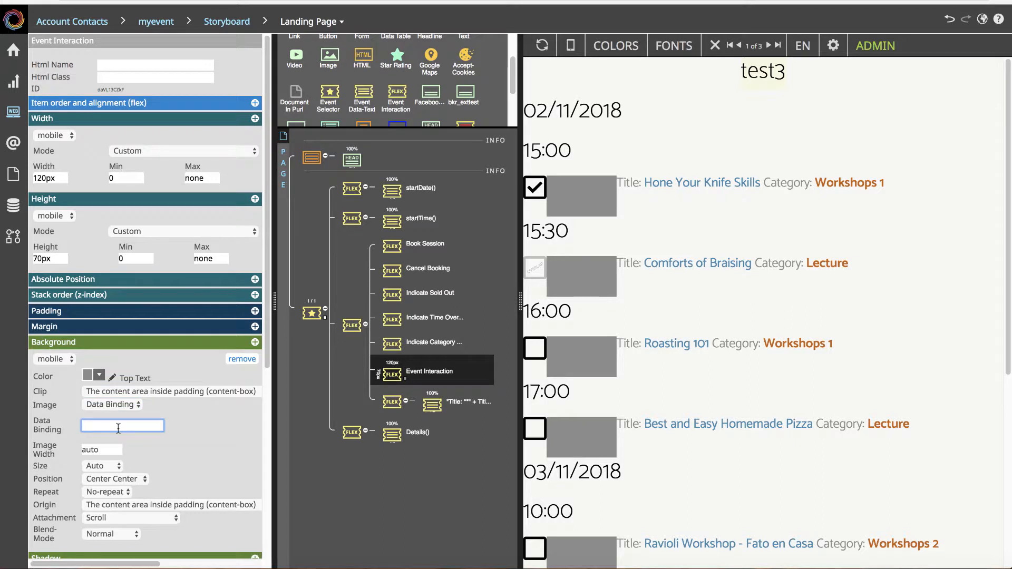
{"action": "type", "text": "ImageUrl("}
{"action": "left_click", "coordinate": [104, 467]}
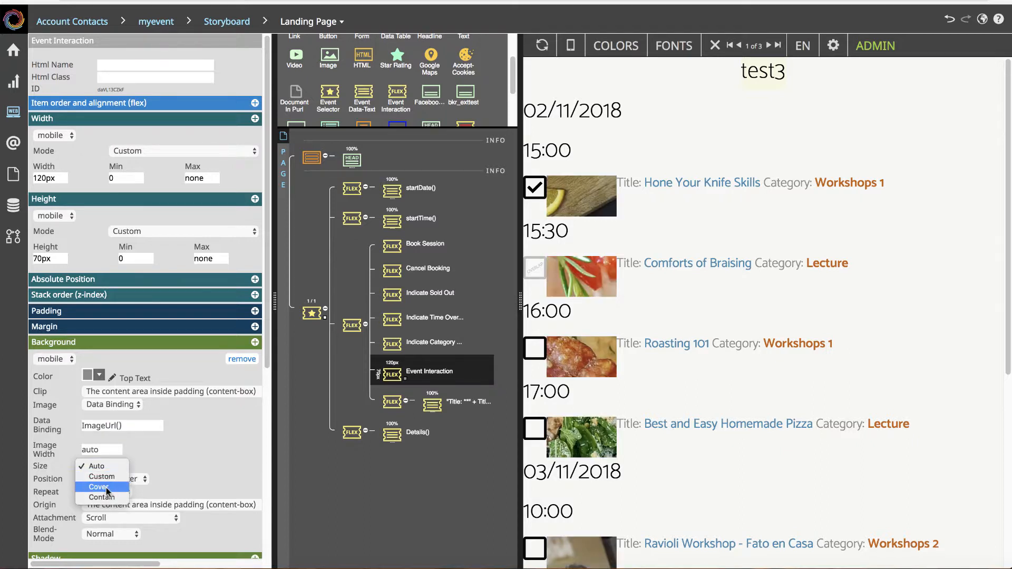
{"action": "left_click", "coordinate": [107, 486]}
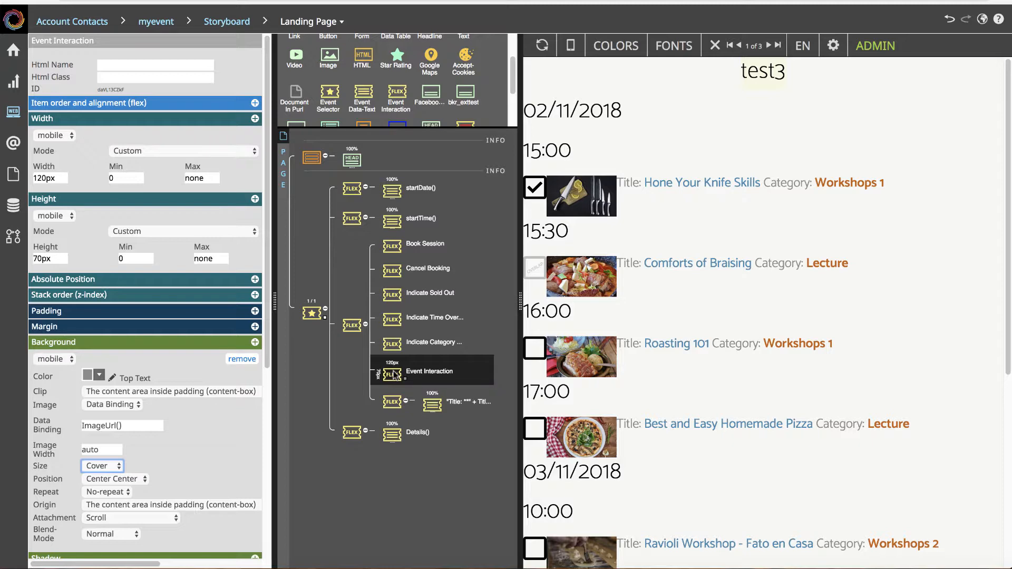
Step: Set the session image interaction to the predefined action Toggle Details and test it on the Hone Your Knife Skills image
{"action": "scroll", "coordinate": [211, 443], "scroll_direction": "down", "scroll_amount": 5}
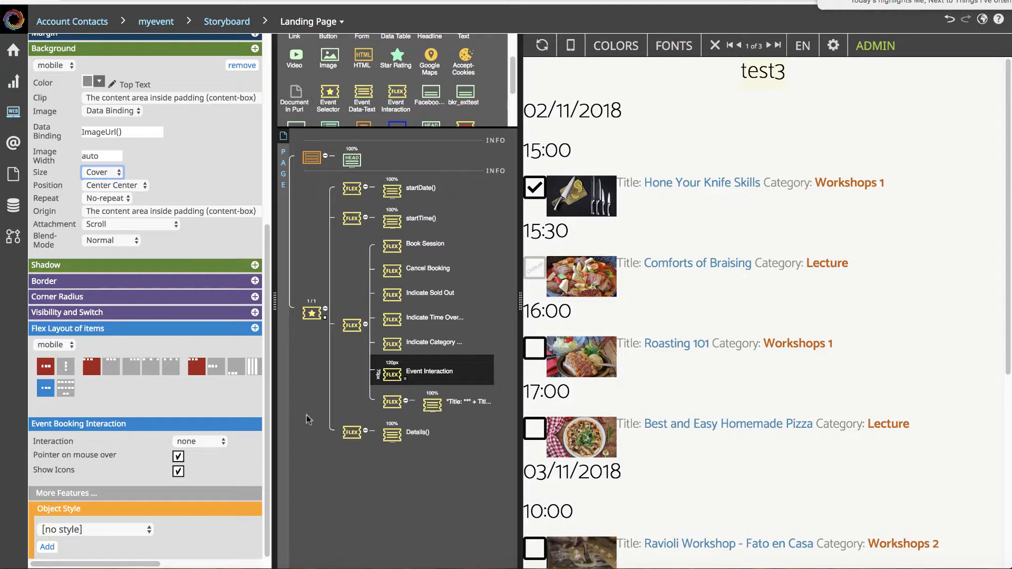
{"action": "left_click", "coordinate": [660, 184]}
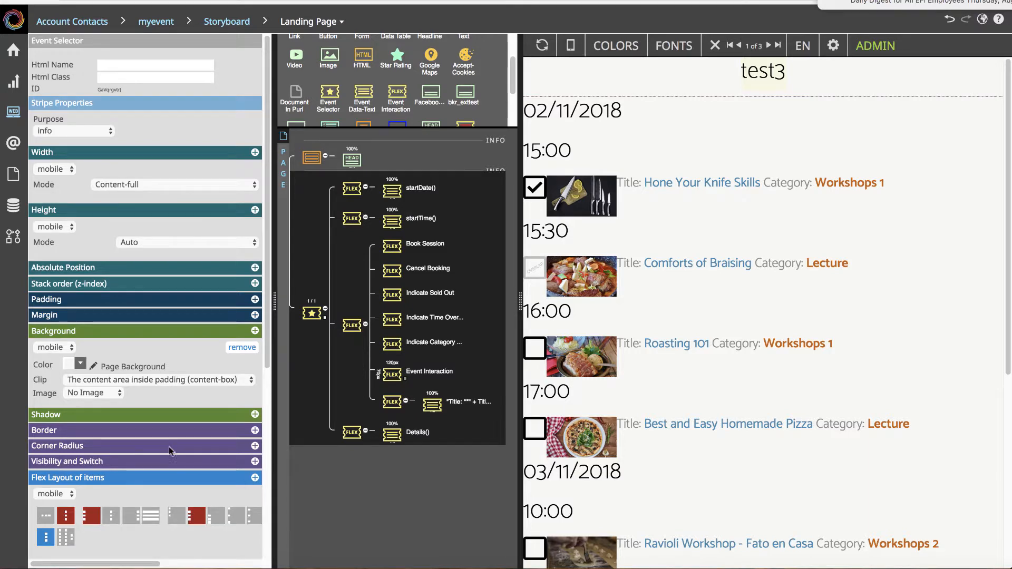
{"action": "left_click", "coordinate": [390, 375]}
{"action": "scroll", "coordinate": [119, 431], "scroll_direction": "down", "scroll_amount": 3}
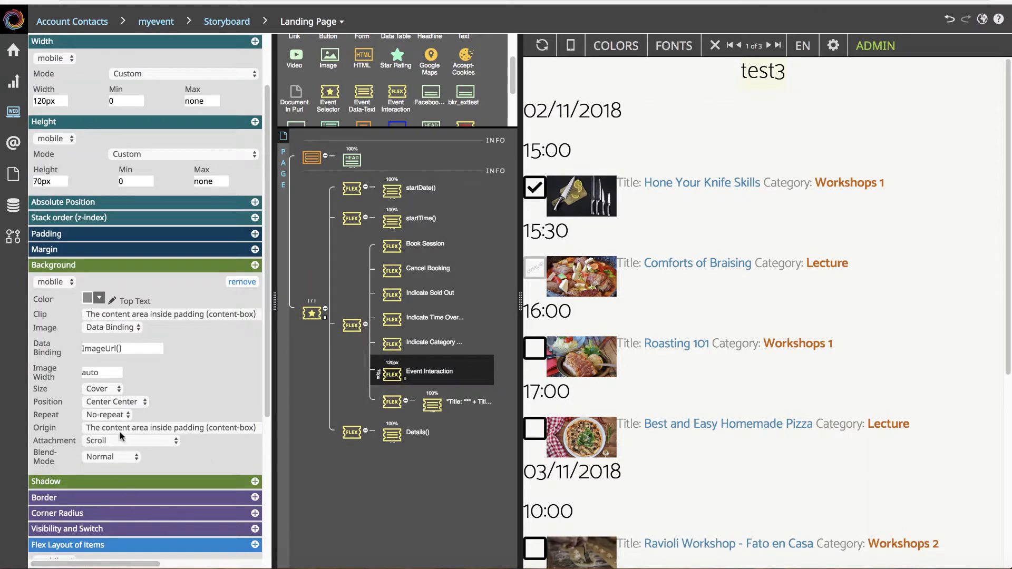
{"action": "scroll", "coordinate": [121, 471], "scroll_direction": "down", "scroll_amount": 4}
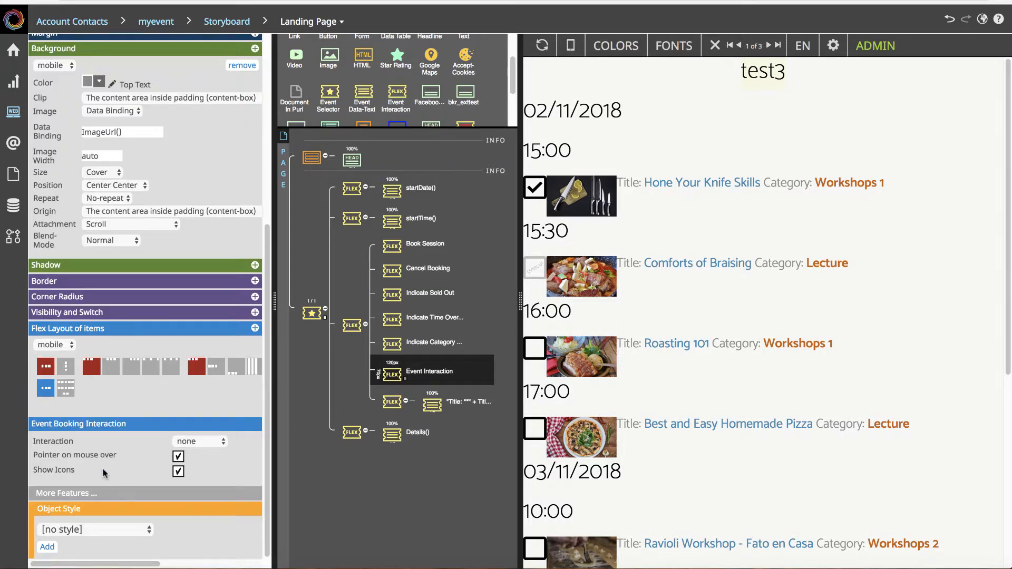
{"action": "left_click", "coordinate": [197, 443]}
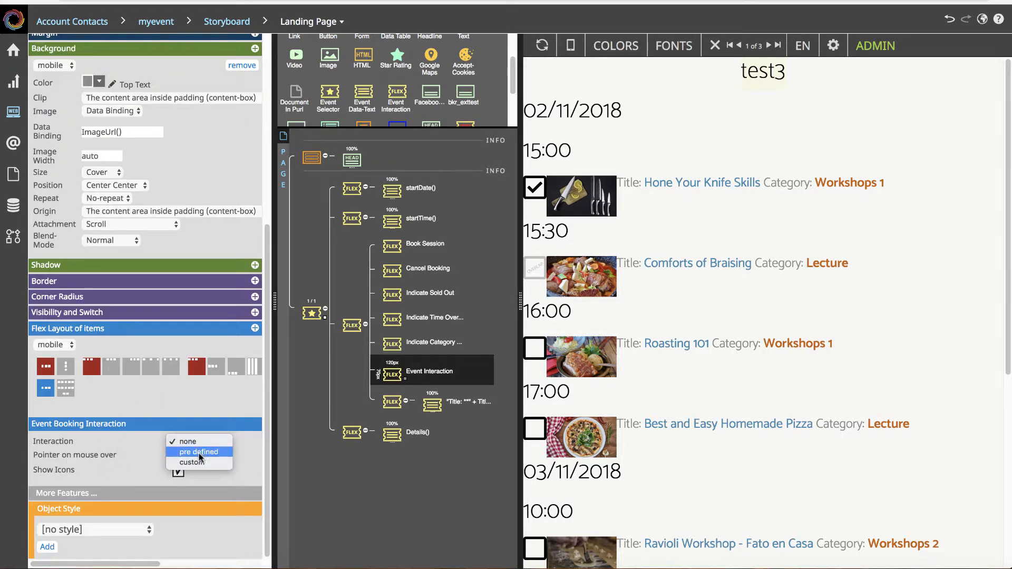
{"action": "left_click", "coordinate": [195, 452]}
{"action": "left_click", "coordinate": [188, 454]}
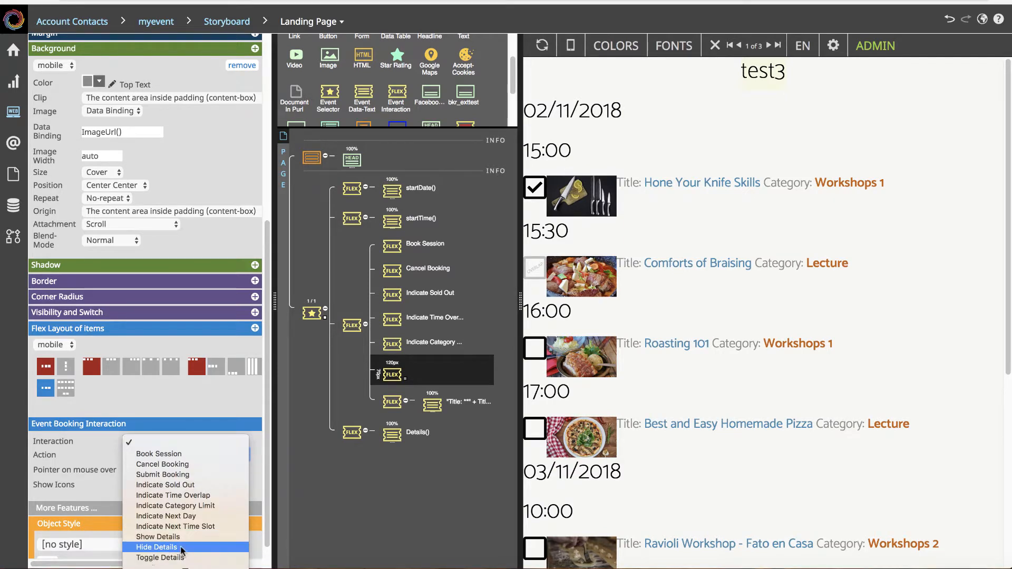
{"action": "left_click", "coordinate": [181, 558]}
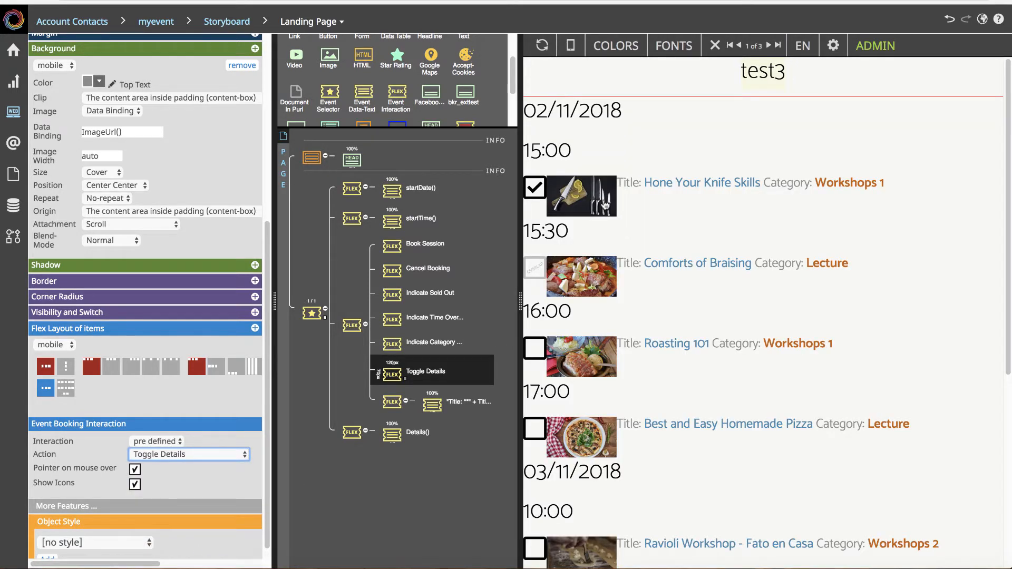
{"action": "left_click", "coordinate": [606, 207]}
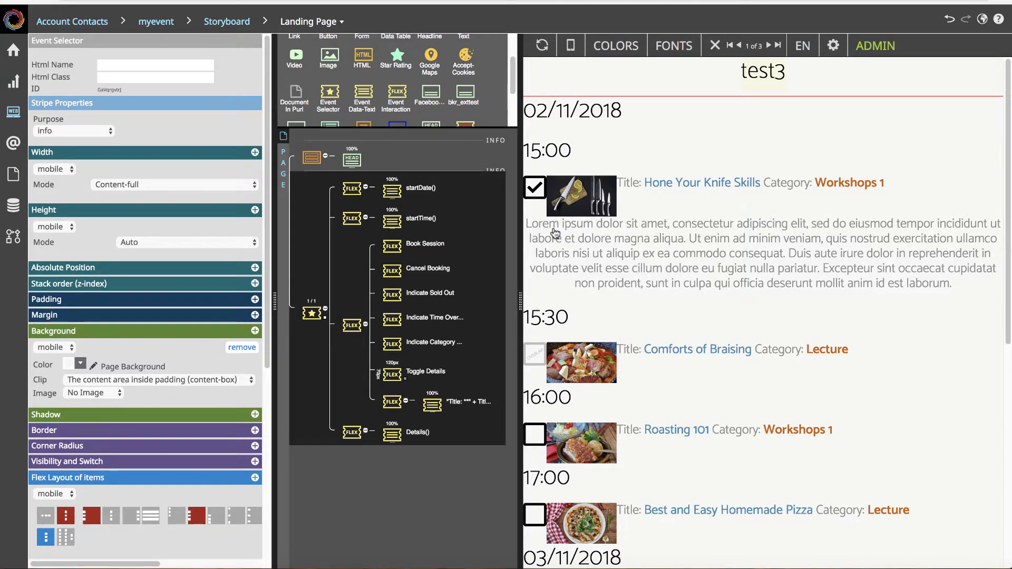
Step: Add an Event Interaction containing an Event Data-Text before the start date interaction in the Event Selector and check the session list
{"action": "left_click", "coordinate": [353, 188]}
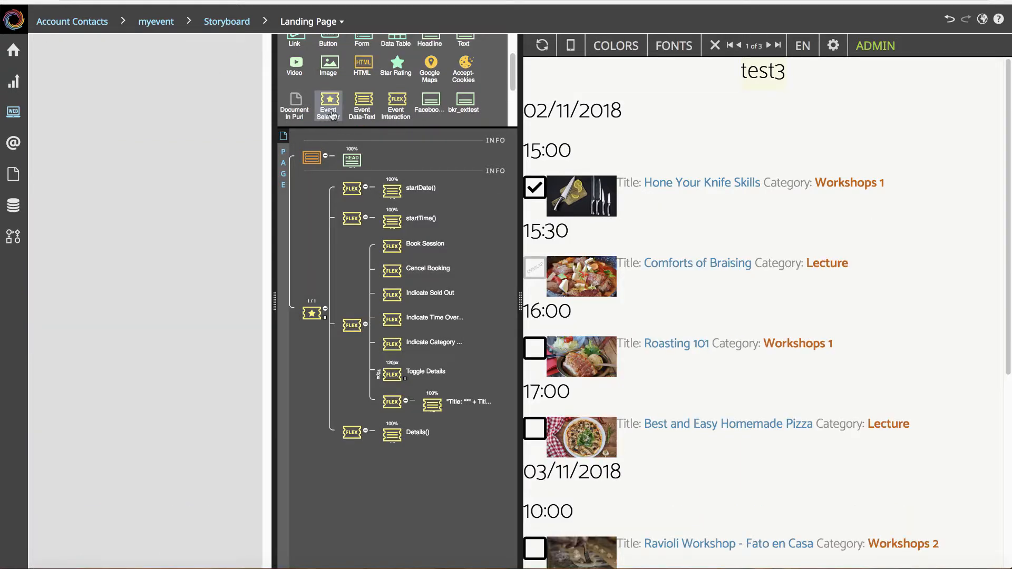
{"action": "left_click_drag", "start_coordinate": [396, 103], "coordinate": [357, 180]}
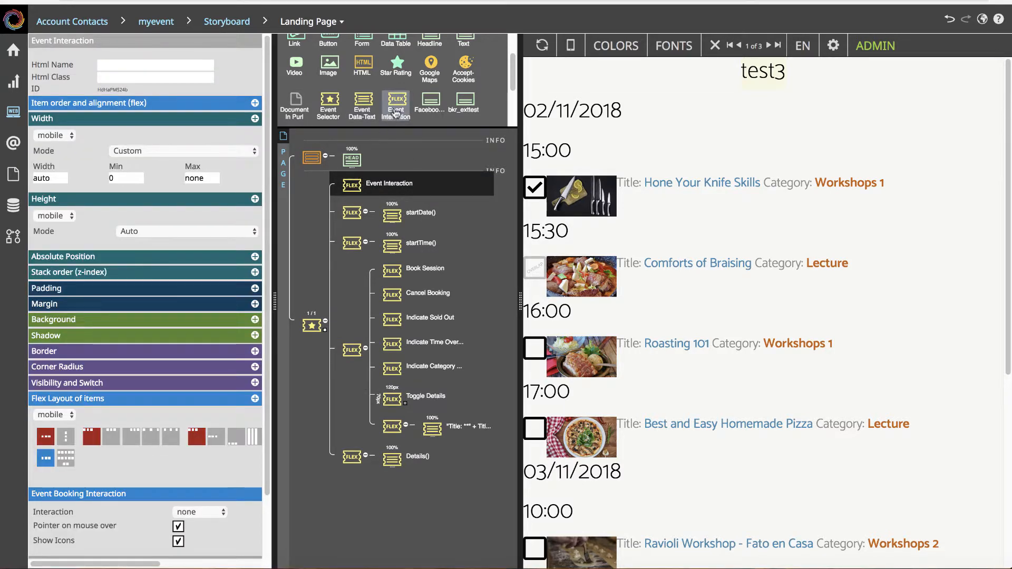
{"action": "left_click_drag", "start_coordinate": [362, 103], "coordinate": [354, 188]}
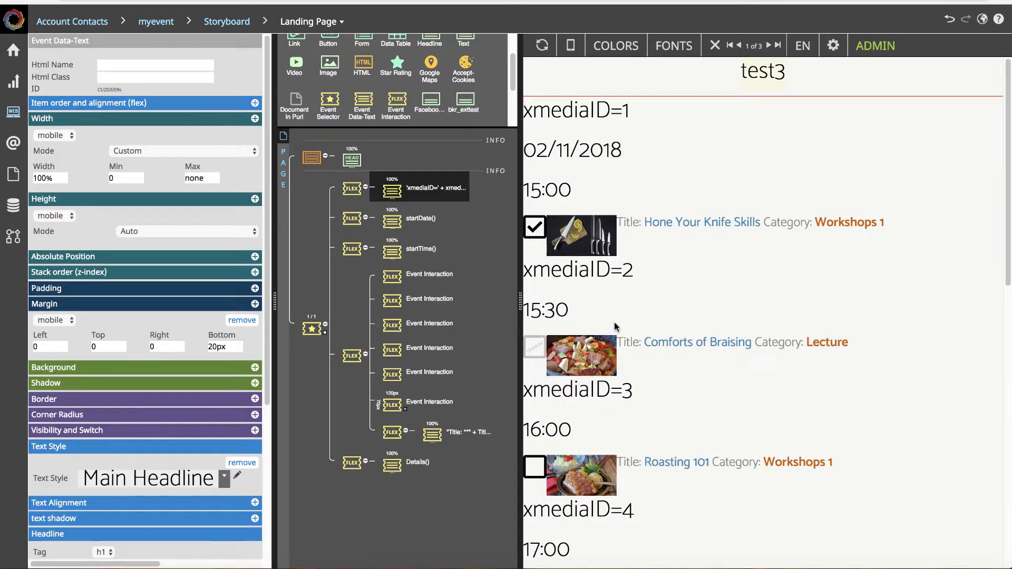
{"action": "scroll", "coordinate": [614, 327], "scroll_direction": "down", "scroll_amount": 10}
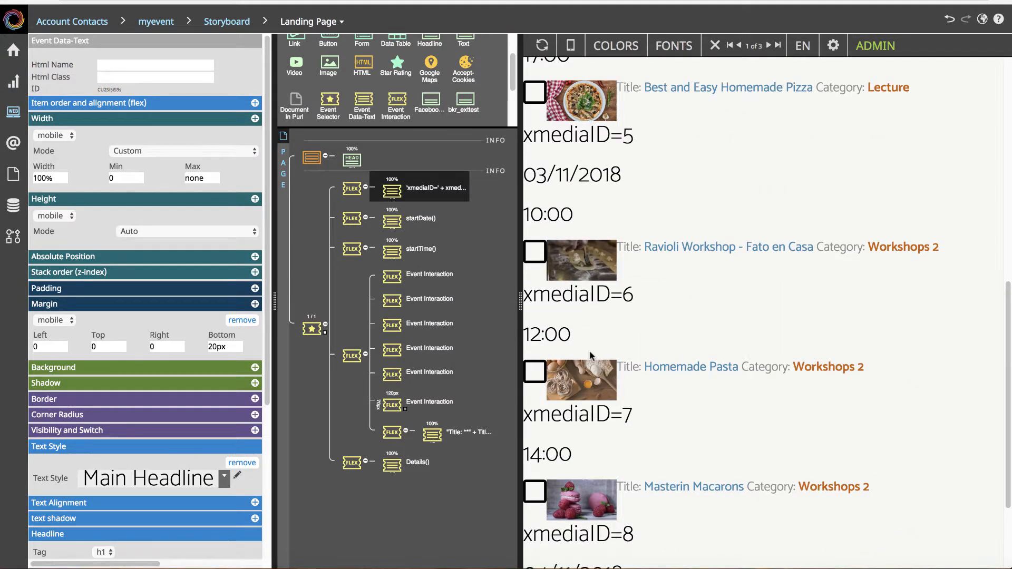
{"action": "scroll", "coordinate": [591, 356], "scroll_direction": "down", "scroll_amount": 3}
{"action": "scroll", "coordinate": [590, 355], "scroll_direction": "up", "scroll_amount": 13}
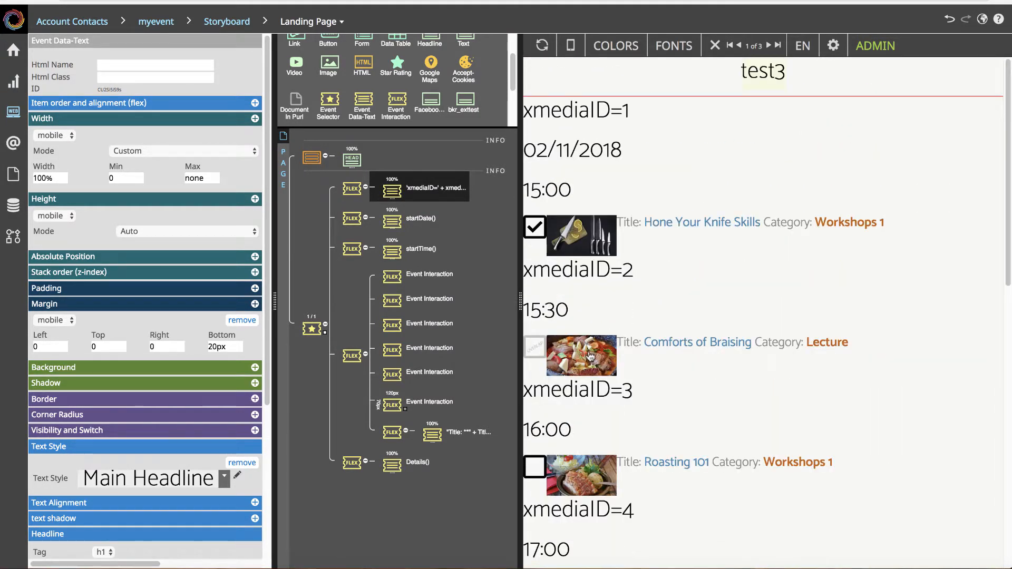
Step: Set the Html Name of the new first Event Interaction to Header and dismiss the binding error alert
{"action": "left_click", "coordinate": [354, 188]}
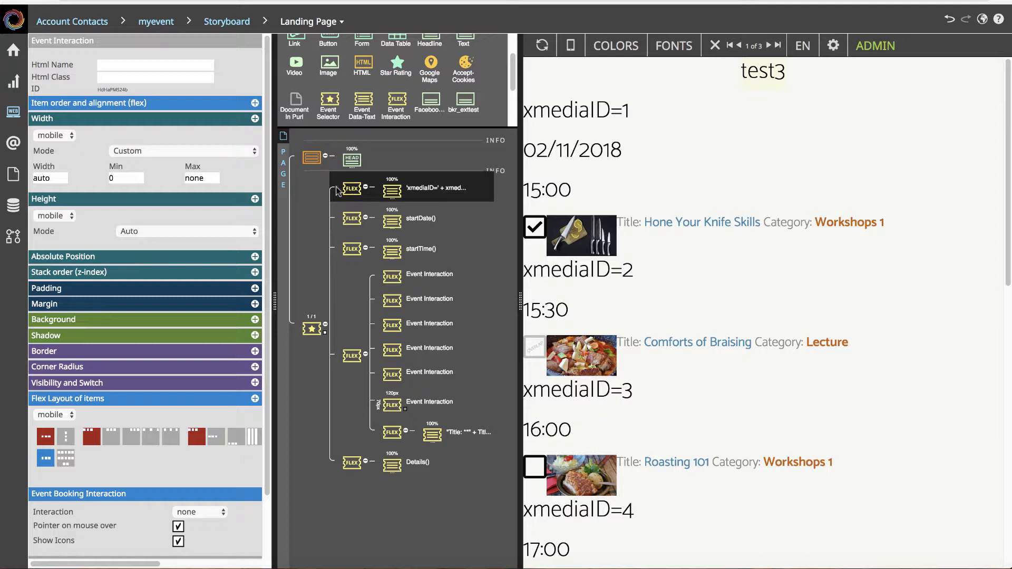
{"action": "left_click", "coordinate": [121, 65]}
{"action": "type", "text": "Header"}
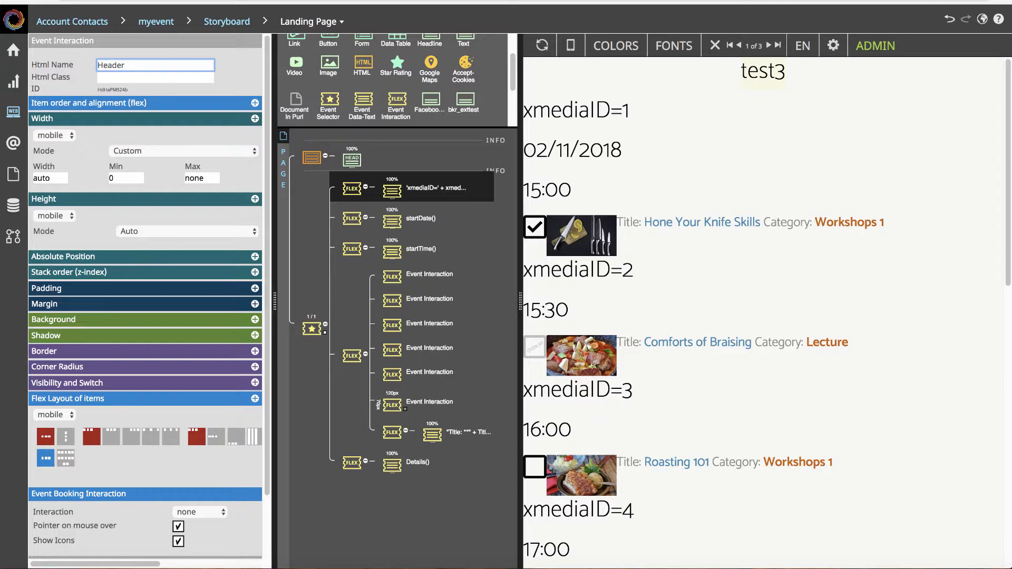
{"action": "key", "text": "Return"}
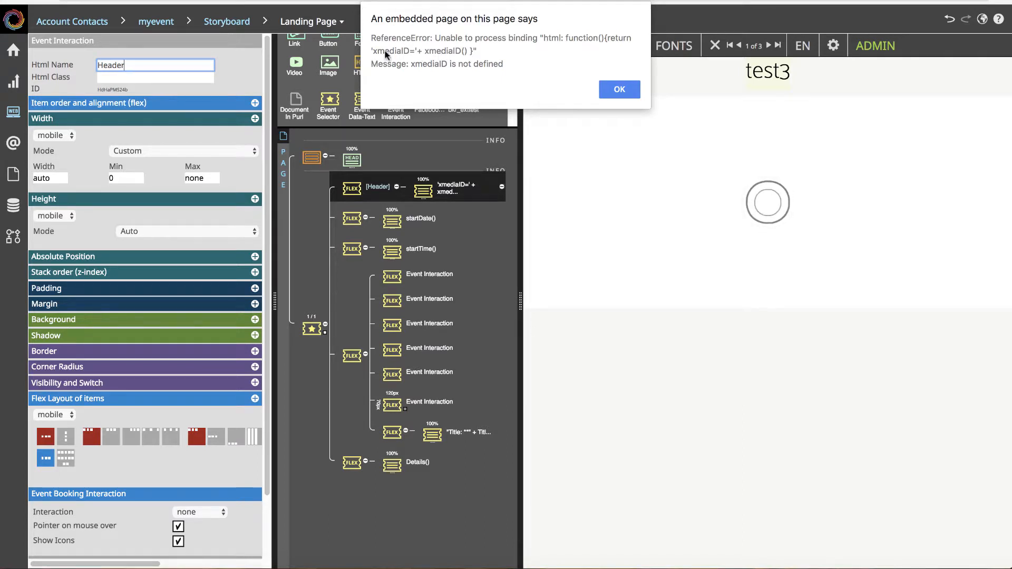
{"action": "left_click", "coordinate": [619, 89]}
Step: Clear the Data Text Binding of the data text inside the Header interaction
{"action": "left_click", "coordinate": [422, 191]}
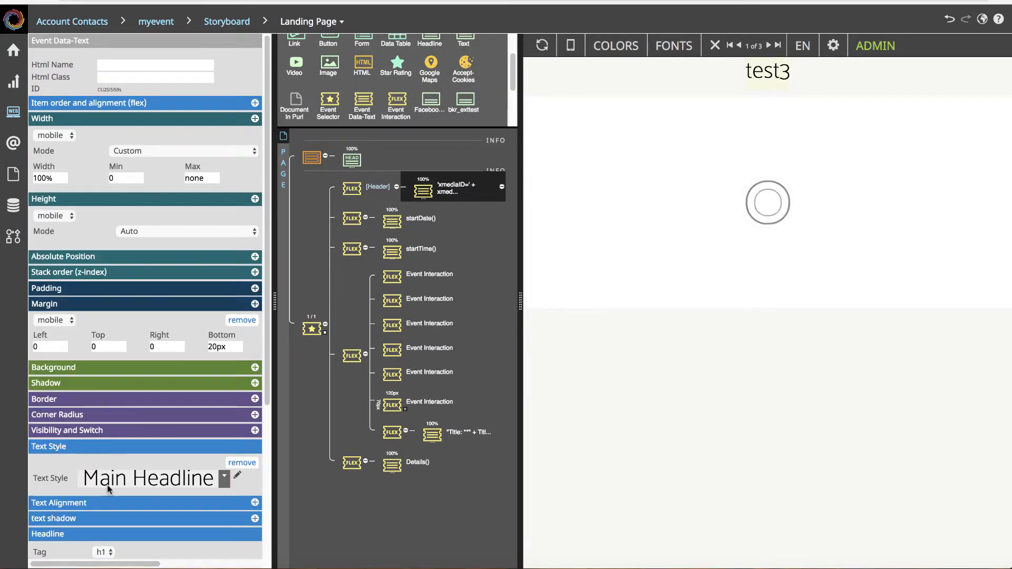
{"action": "scroll", "coordinate": [108, 489], "scroll_direction": "down", "scroll_amount": 4}
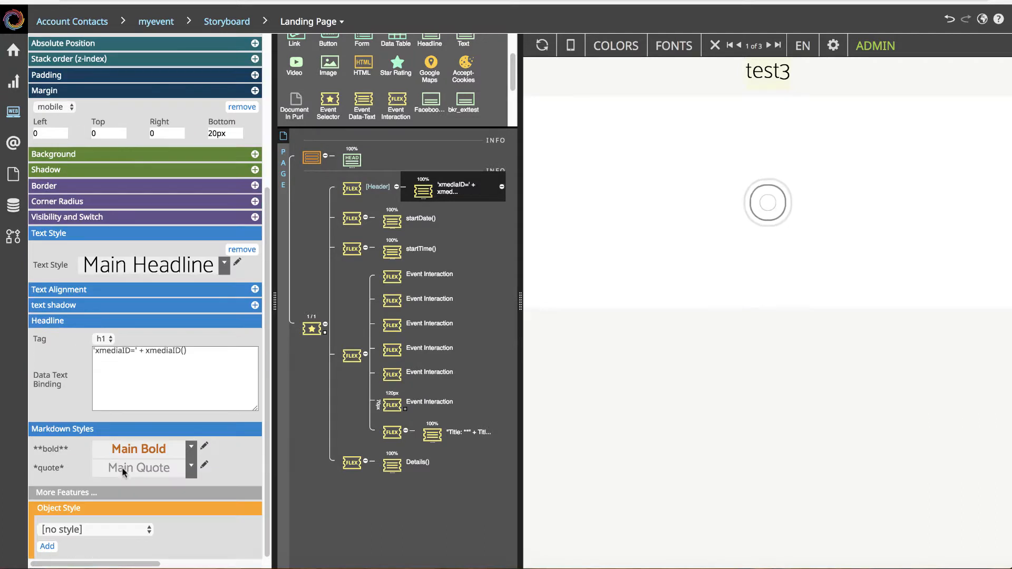
{"action": "left_click", "coordinate": [216, 353]}
{"action": "key", "text": "ctrl+a"}
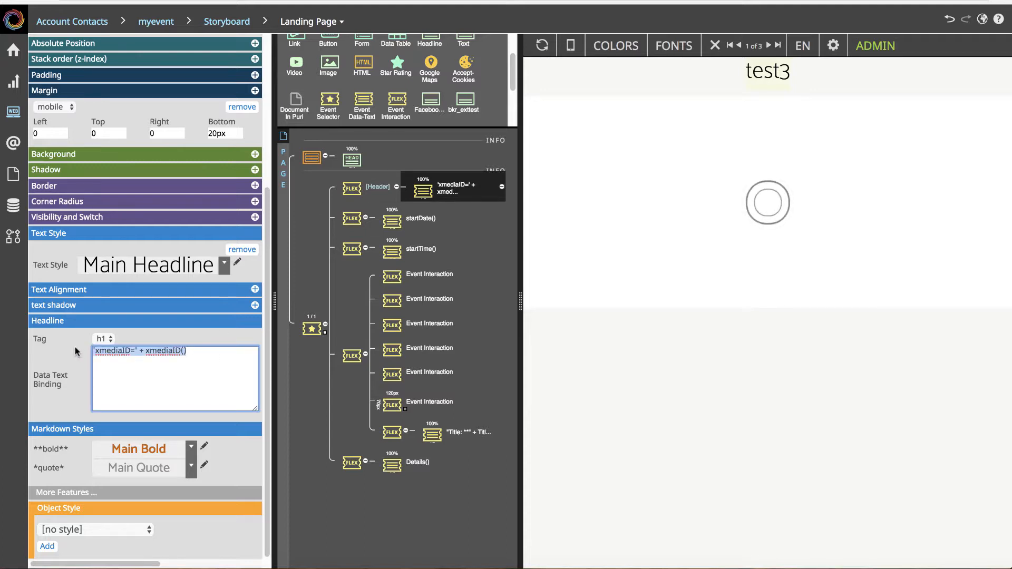
{"action": "key", "text": "BackSpace"}
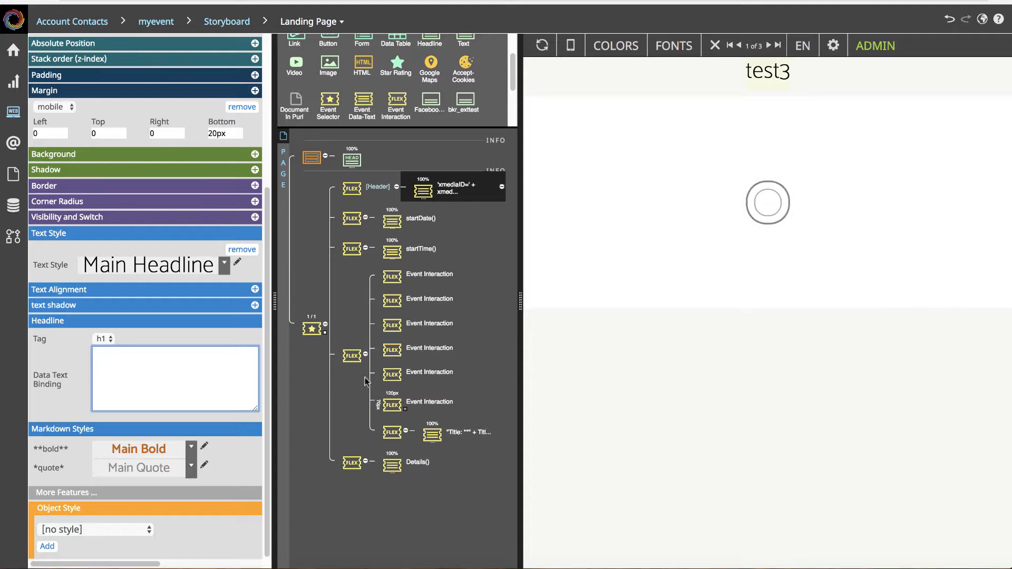
{"action": "left_click", "coordinate": [237, 340]}
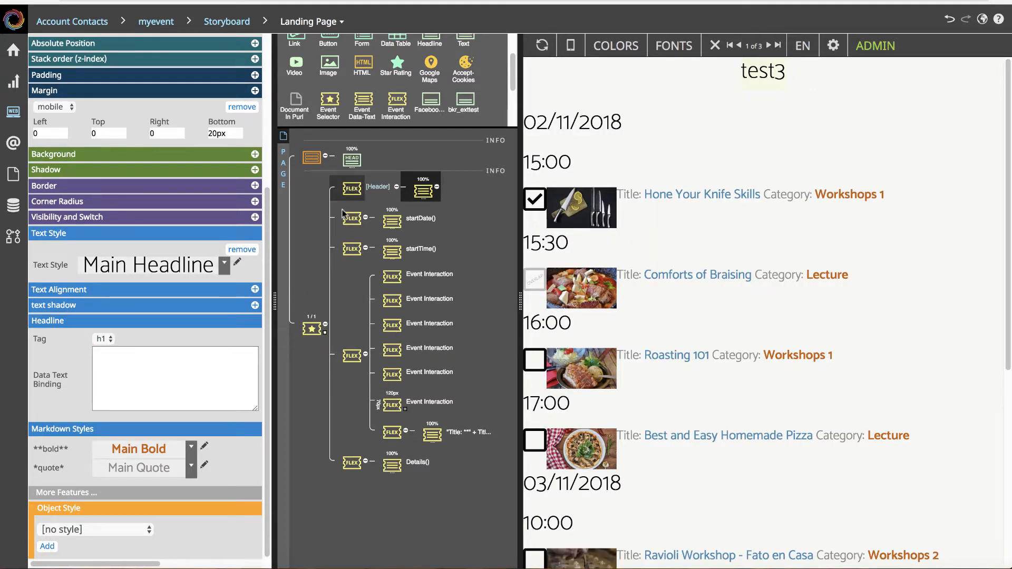
Step: Enable Show debug infos on the Event Selector and examine the header and footer database, properties and methods in the preview
{"action": "left_click", "coordinate": [311, 332]}
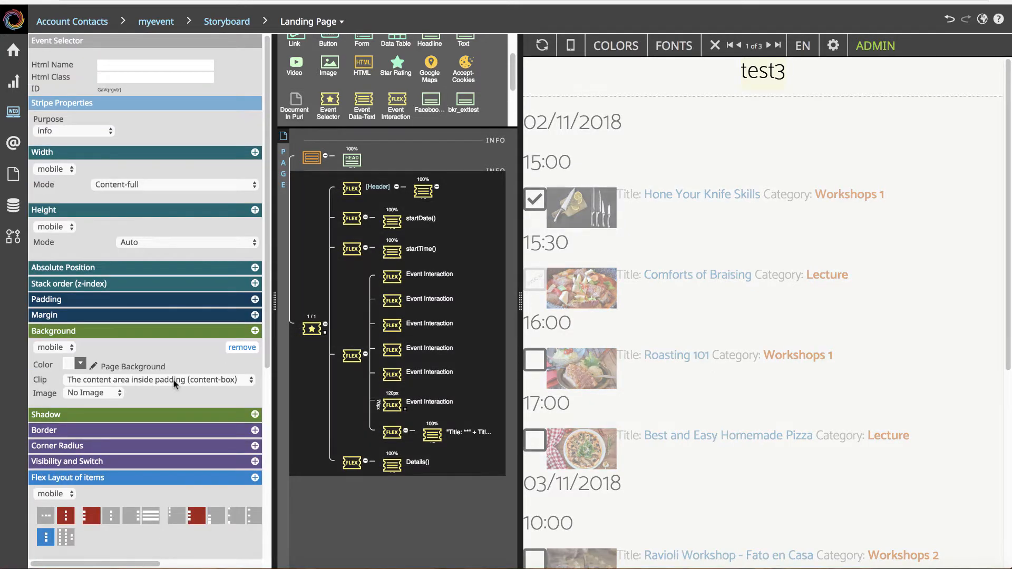
{"action": "scroll", "coordinate": [73, 364], "scroll_direction": "down", "scroll_amount": 5}
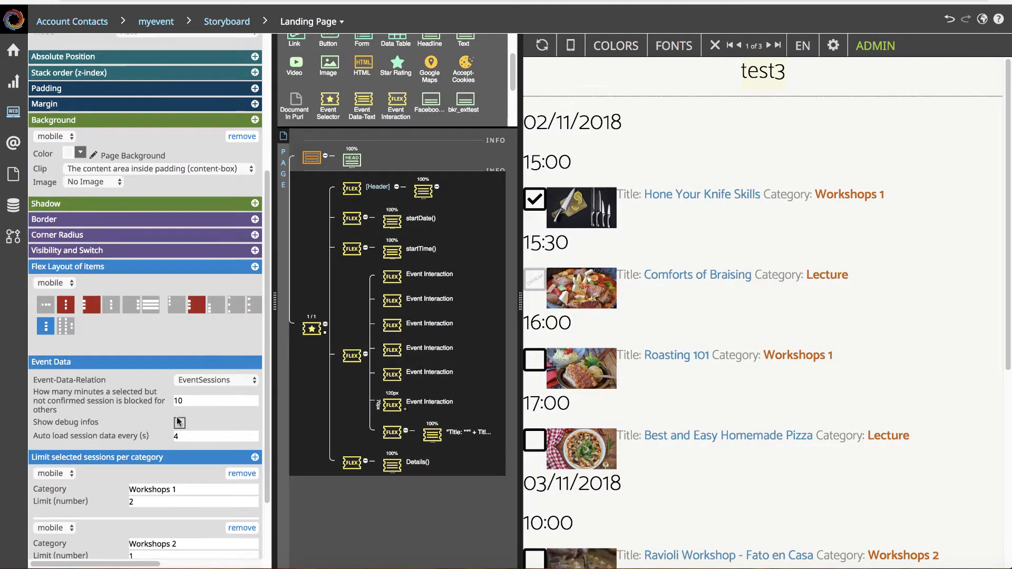
{"action": "left_click", "coordinate": [180, 423]}
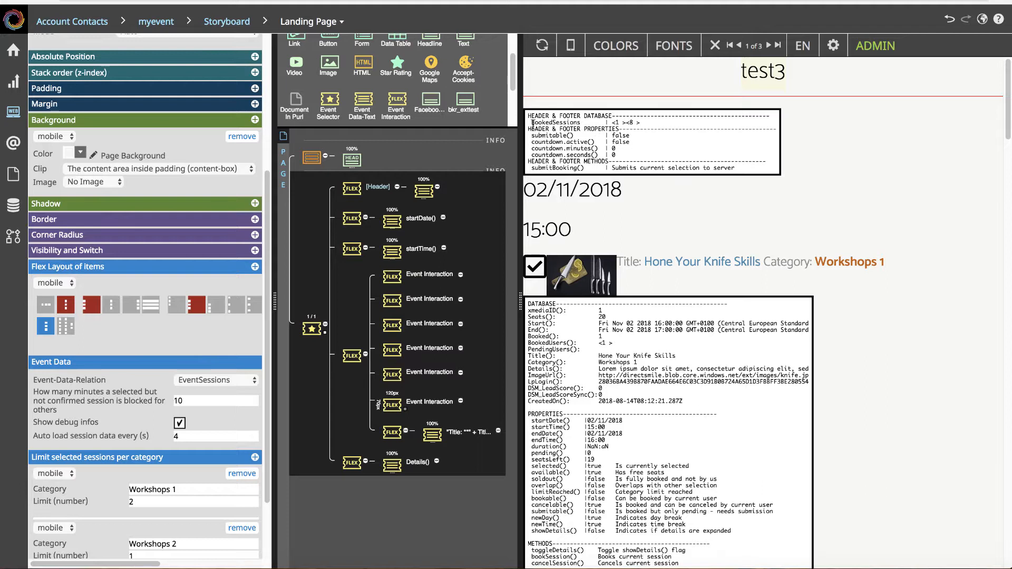
{"action": "left_click_drag", "start_coordinate": [530, 122], "coordinate": [584, 122]}
{"action": "left_click", "coordinate": [533, 136]}
{"action": "left_click_drag", "start_coordinate": [533, 136], "coordinate": [573, 136]}
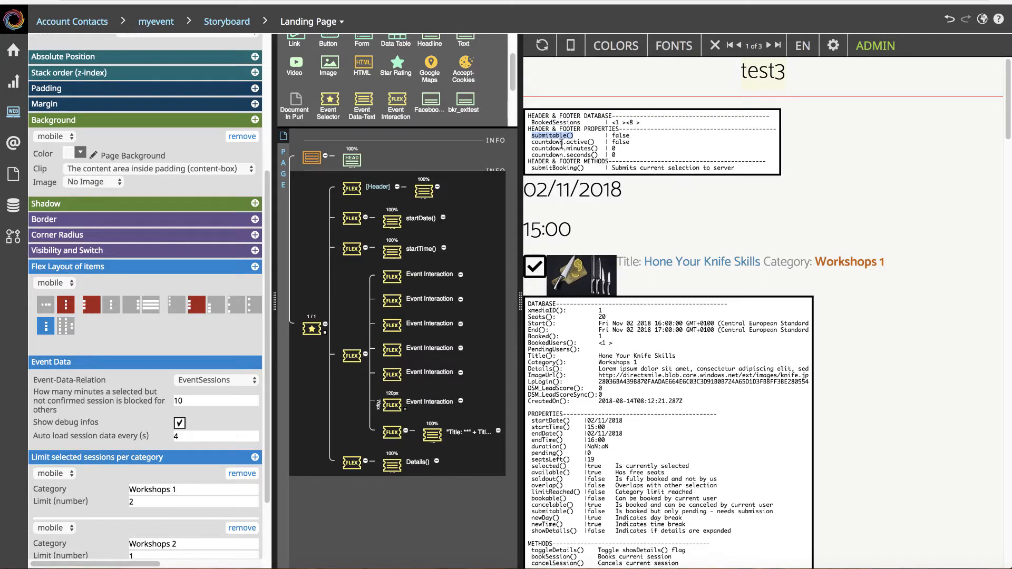
{"action": "left_click_drag", "start_coordinate": [563, 142], "coordinate": [580, 158]}
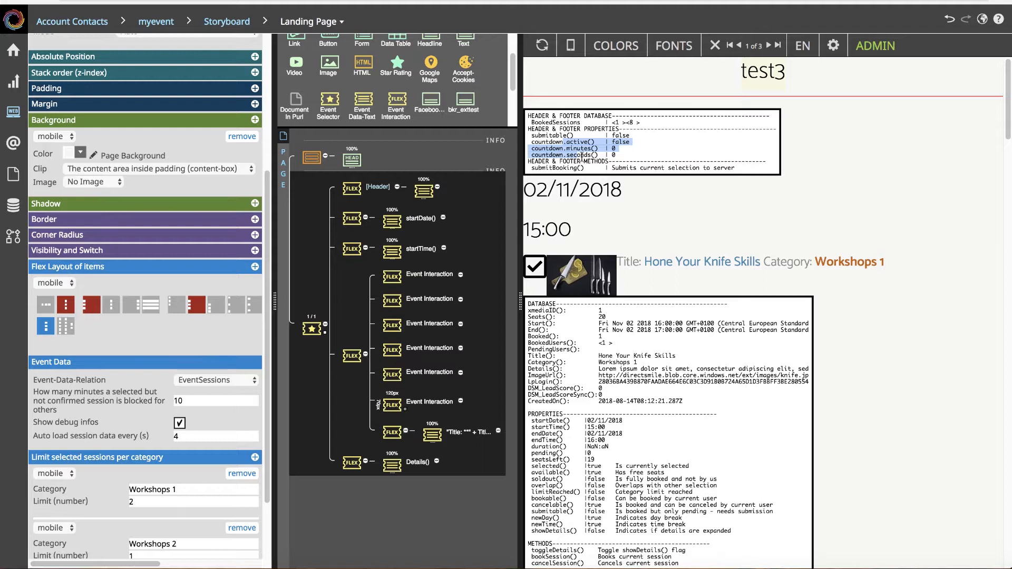
{"action": "left_click", "coordinate": [582, 156]}
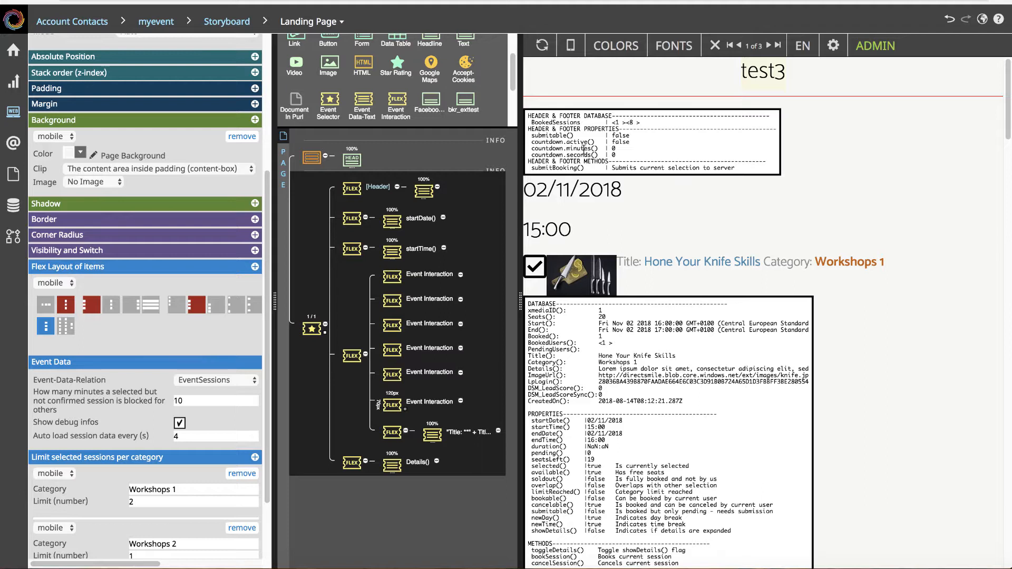
{"action": "left_click_drag", "start_coordinate": [591, 167], "coordinate": [534, 169]}
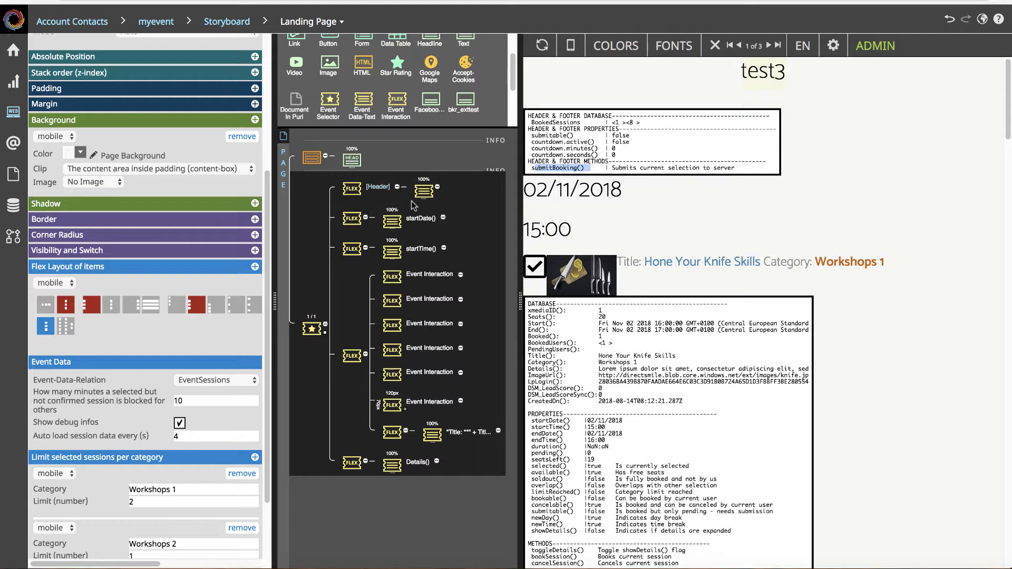
{"action": "left_click", "coordinate": [426, 191]}
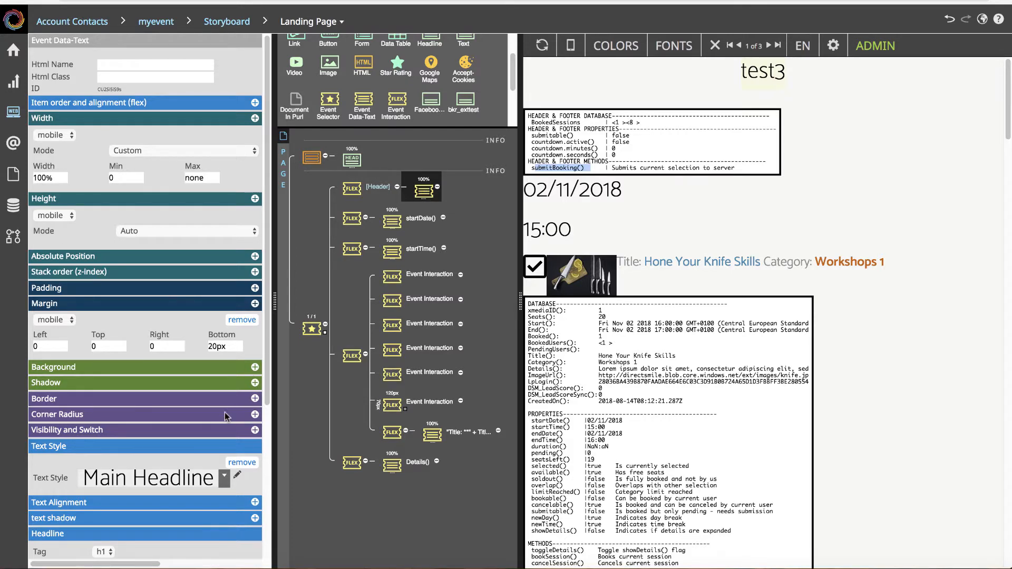
{"action": "scroll", "coordinate": [203, 424], "scroll_direction": "down", "scroll_amount": 4}
{"action": "left_click", "coordinate": [168, 367]}
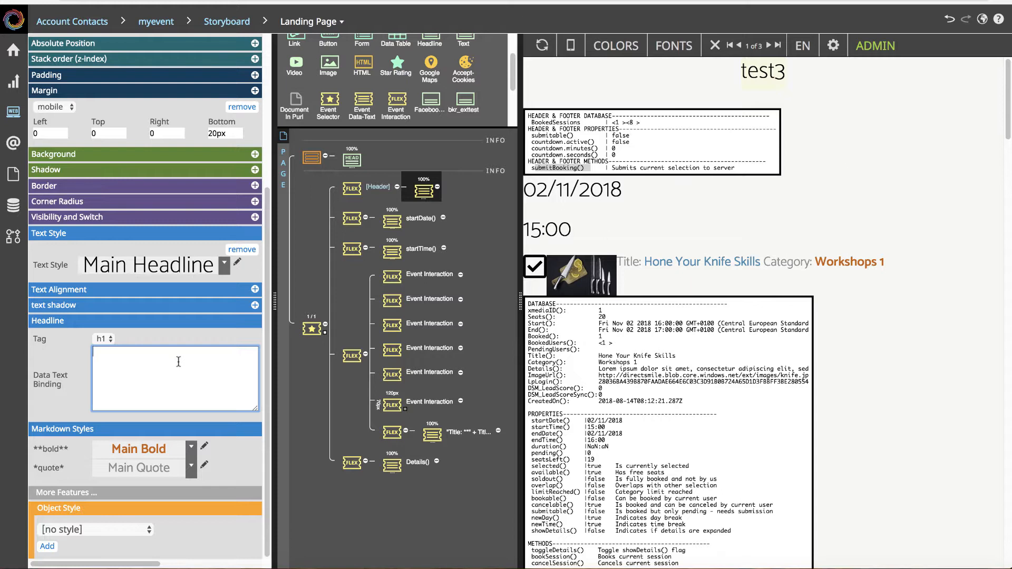
Step: Set the Header interaction to pre defined with the action Indicate Running Countdown
{"action": "left_click", "coordinate": [353, 190]}
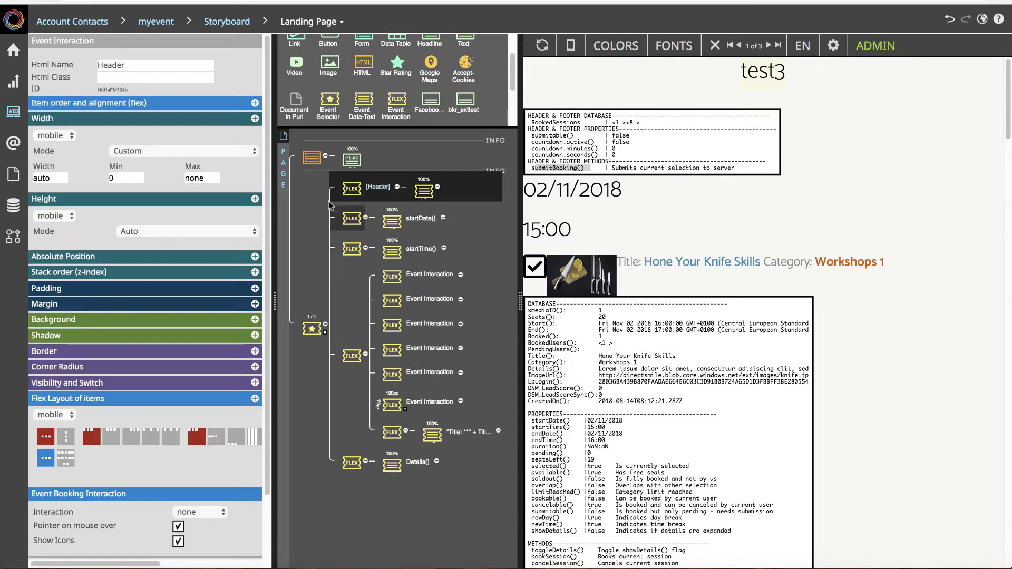
{"action": "scroll", "coordinate": [126, 469], "scroll_direction": "down", "scroll_amount": 2}
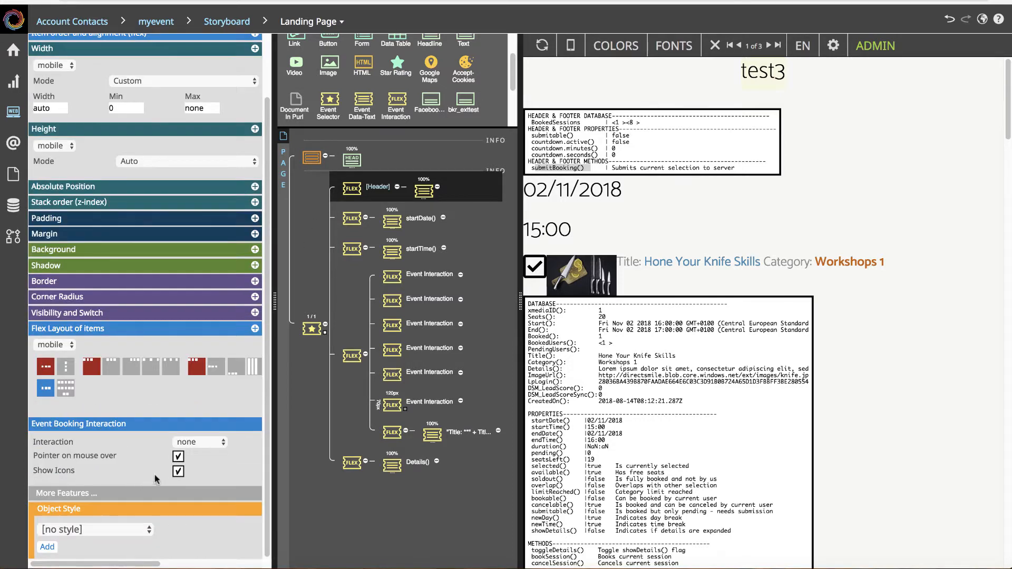
{"action": "left_click", "coordinate": [195, 443]}
{"action": "left_click", "coordinate": [195, 454]}
{"action": "left_click", "coordinate": [193, 440]}
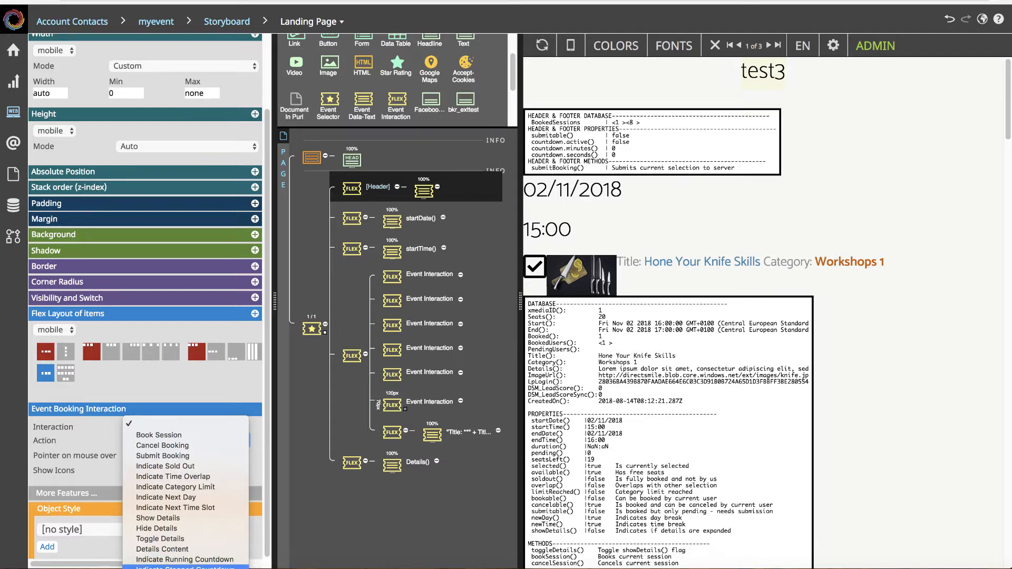
{"action": "left_click", "coordinate": [205, 561]}
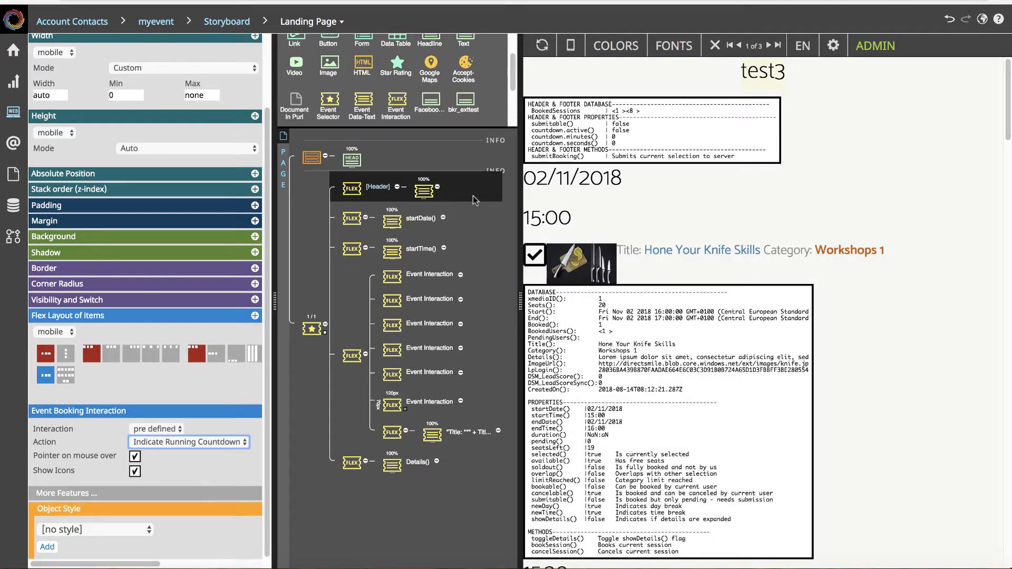
Step: Bind the data text inside the Header interaction to countdown.minutes() + ":", copying the property name from the preview's debug info
{"action": "left_click", "coordinate": [428, 193]}
{"action": "scroll", "coordinate": [149, 389], "scroll_direction": "down", "scroll_amount": 5}
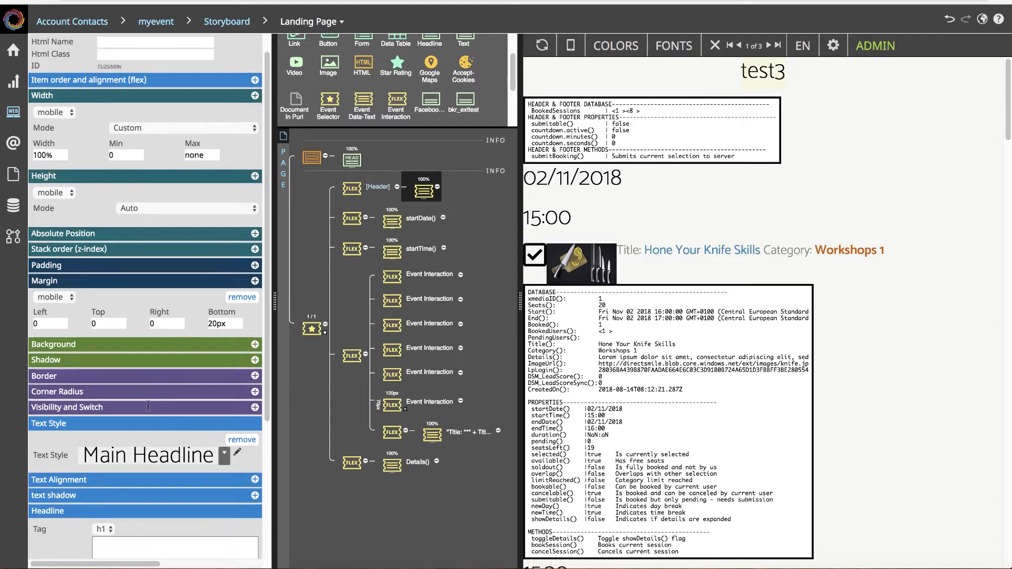
{"action": "left_click", "coordinate": [149, 364]}
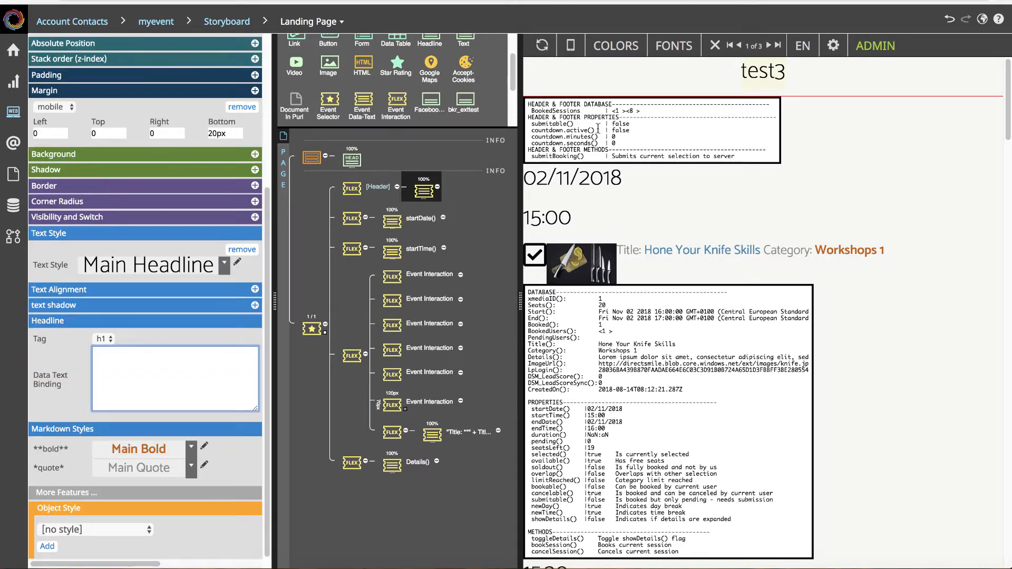
{"action": "left_click_drag", "start_coordinate": [533, 137], "coordinate": [599, 137]}
{"action": "key", "text": "ctrl+c"}
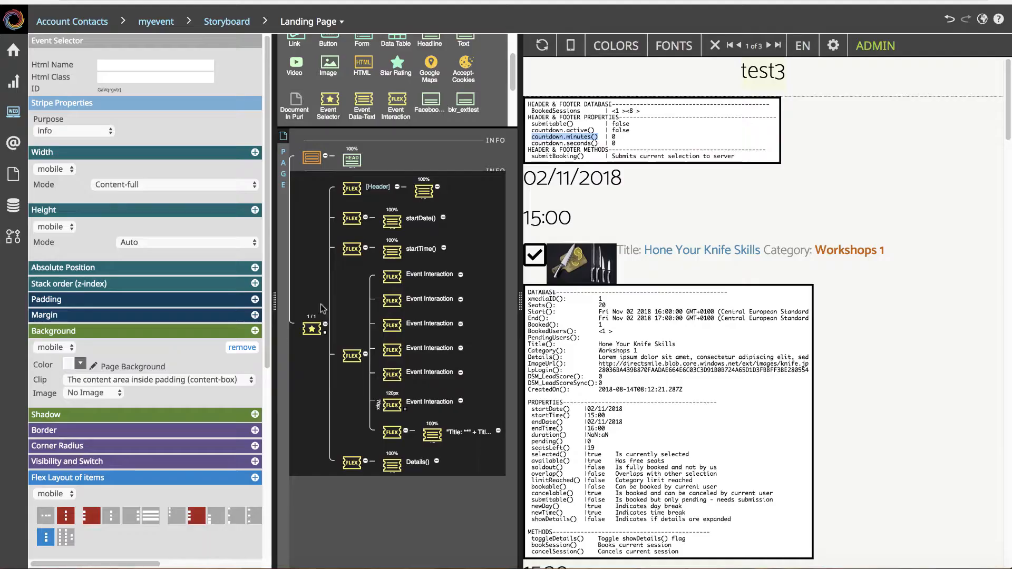
{"action": "left_click", "coordinate": [423, 192]}
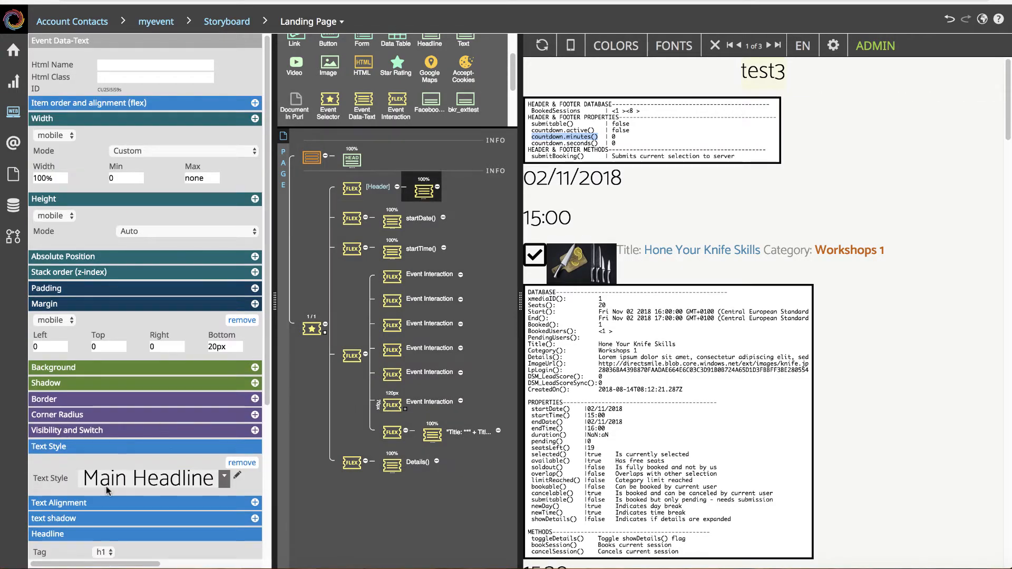
{"action": "scroll", "coordinate": [124, 443], "scroll_direction": "down", "scroll_amount": 5}
{"action": "left_click", "coordinate": [133, 368]}
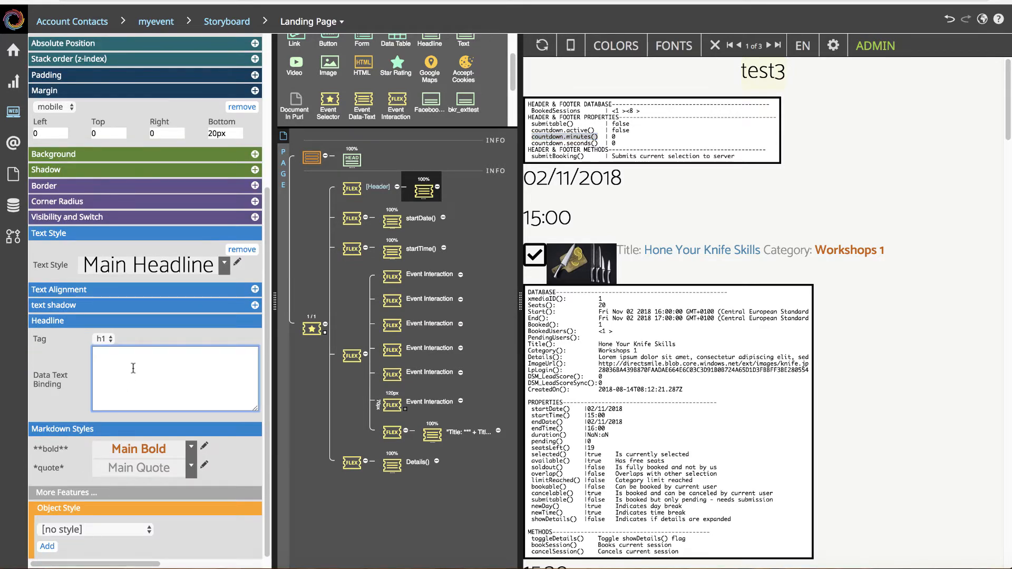
{"action": "key", "text": "ctrl+v"}
{"action": "type", "text": "+ \":"}
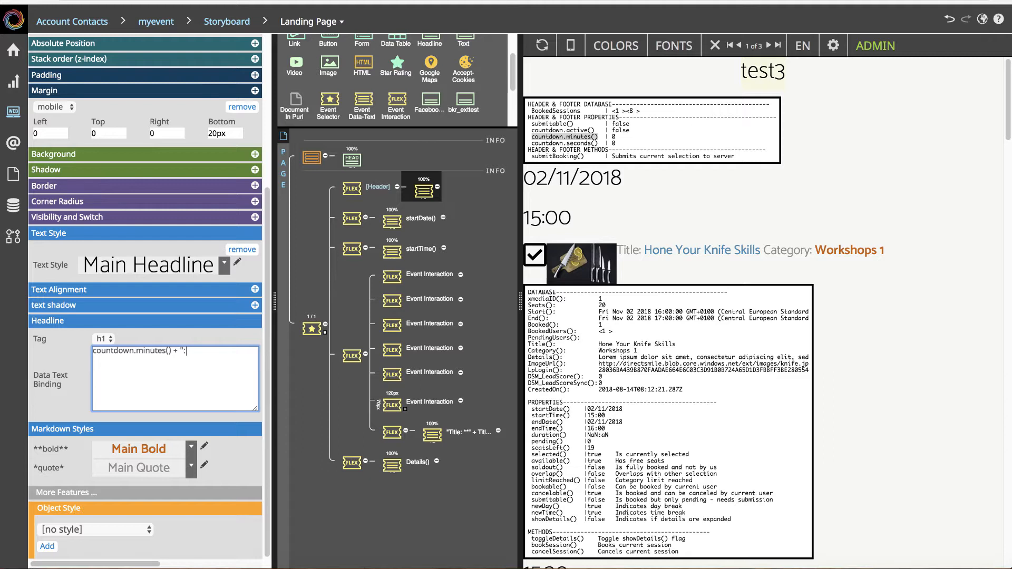
Step: Extend the Header data text binding with countdown.seconds() + " Left." and deselect the Hone Your Knife Skills session in the preview to test it
{"action": "type", "text": "\" +"}
{"action": "key", "text": "ctrl+v"}
{"action": "key", "text": "Left"}
{"action": "key", "text": "Left"}
{"action": "key", "text": "BackSpace"}
{"action": "key", "text": "BackSpace"}
{"action": "key", "text": "BackSpace"}
{"action": "key", "text": "BackSpace"}
{"action": "key", "text": "BackSpace"}
{"action": "key", "text": "BackSpace"}
{"action": "key", "text": "BackSpace"}
{"action": "type", "text": "seconds() + \" Left.\""}
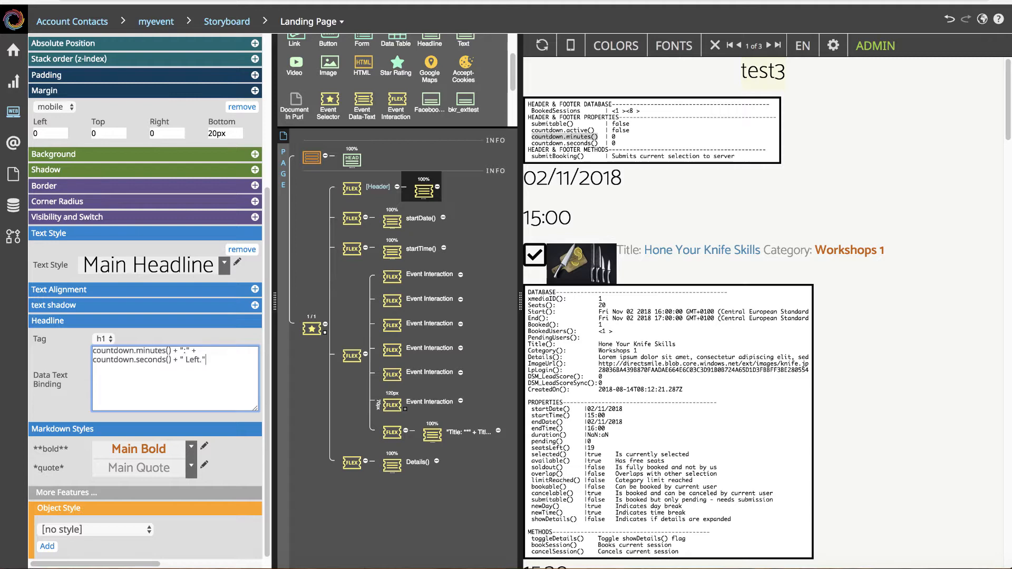
{"action": "left_click", "coordinate": [368, 520]}
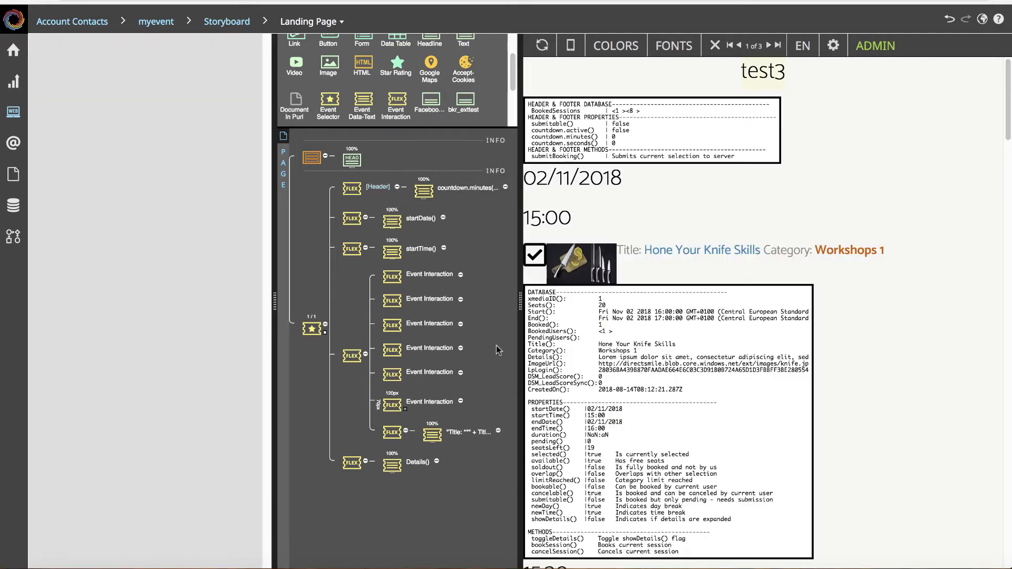
{"action": "left_click", "coordinate": [535, 256]}
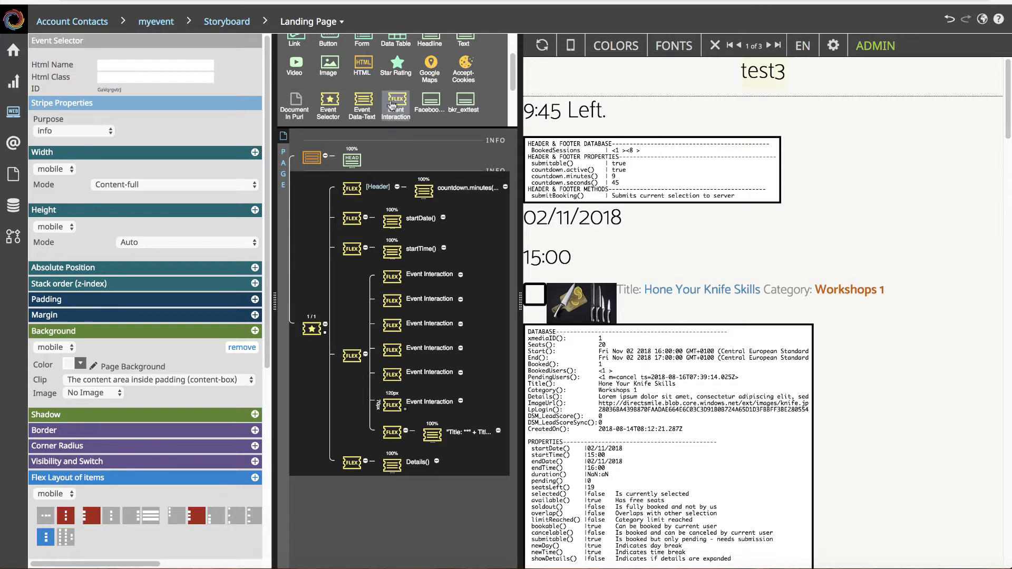
Step: Add an Event Interaction inside Header below the countdown text and set it to pre defined with the action Submit Booking
{"action": "left_click_drag", "start_coordinate": [397, 103], "coordinate": [355, 202]}
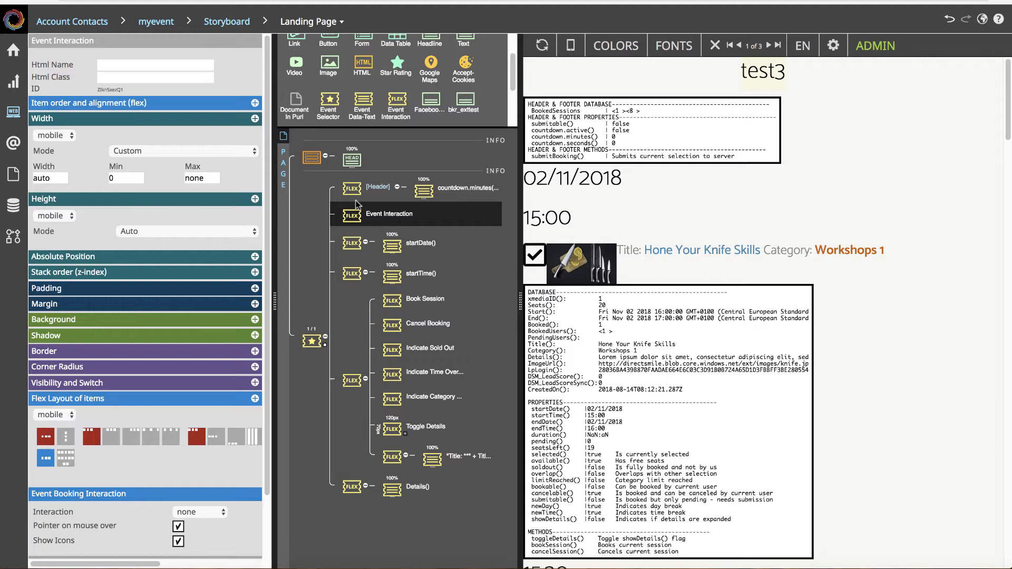
{"action": "left_click_drag", "start_coordinate": [353, 216], "coordinate": [422, 201]}
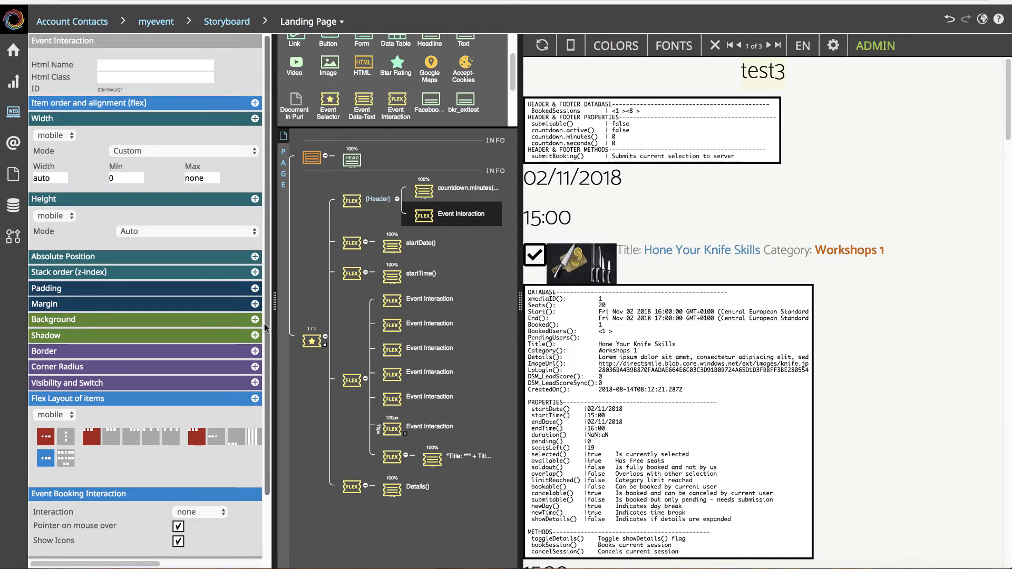
{"action": "scroll", "coordinate": [269, 424], "scroll_direction": "down", "scroll_amount": 3}
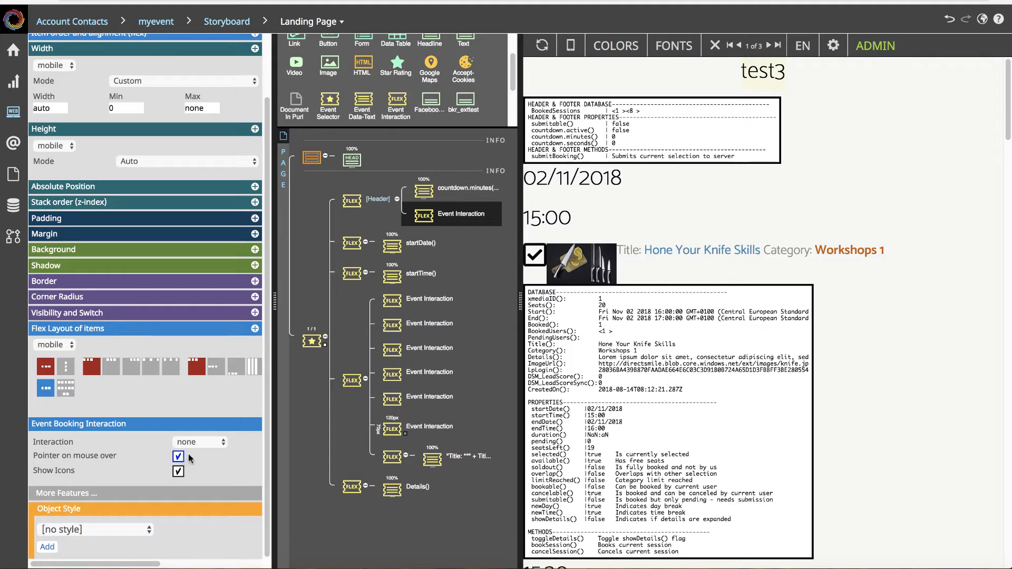
{"action": "left_click", "coordinate": [206, 443]}
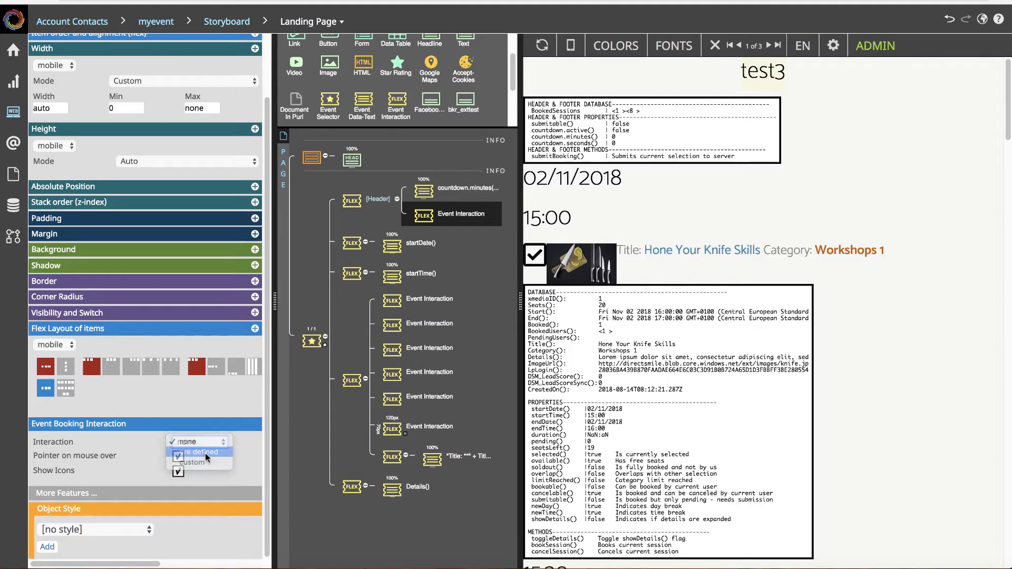
{"action": "left_click", "coordinate": [204, 454]}
{"action": "left_click", "coordinate": [208, 455]}
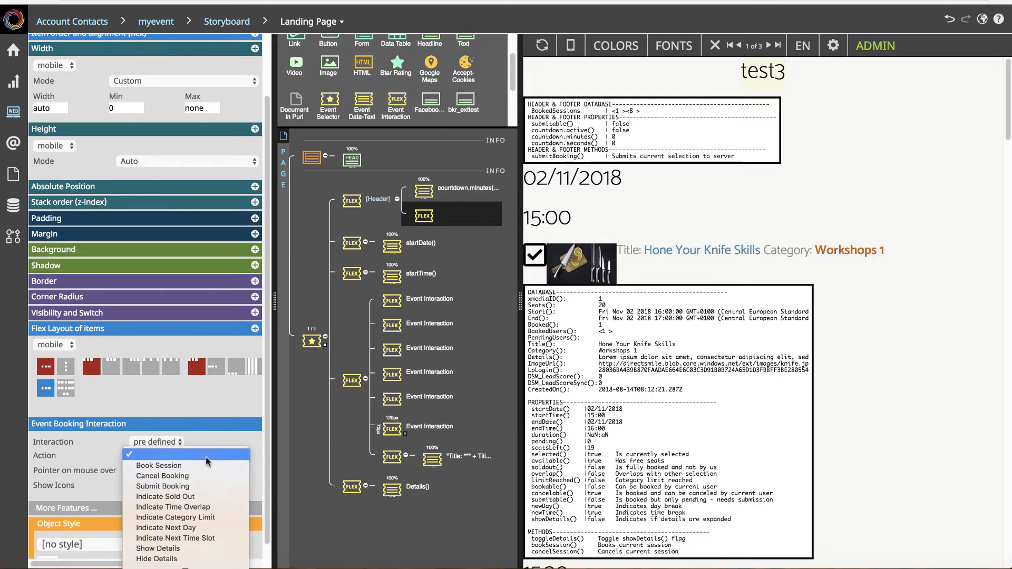
{"action": "left_click", "coordinate": [204, 486]}
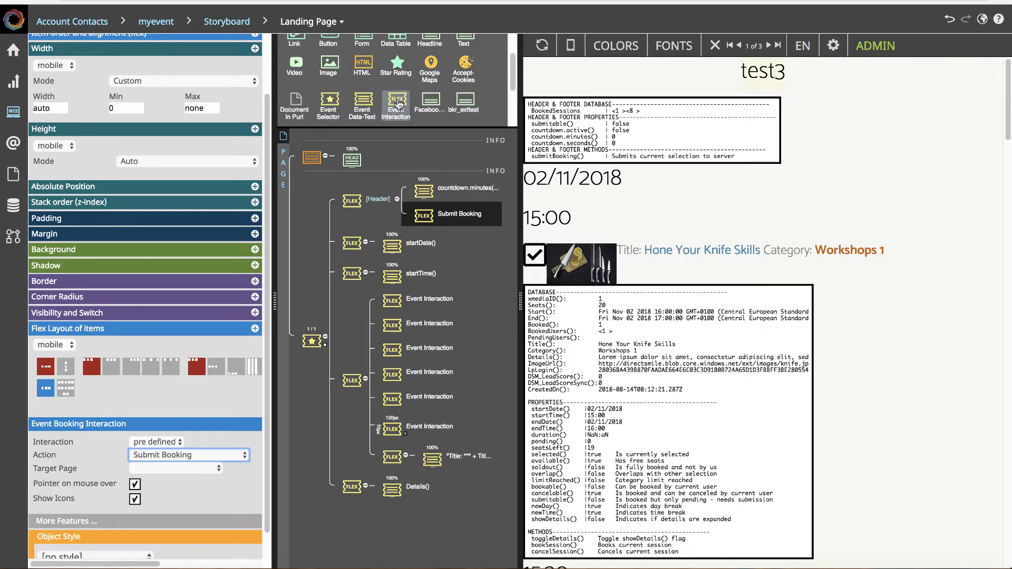
Step: Add an Event Data-Text inside the Submit Booking interaction and set its Data Text Binding to "Submit Bookings", dismissing the binding error alert
{"action": "left_click_drag", "start_coordinate": [362, 102], "coordinate": [427, 218]}
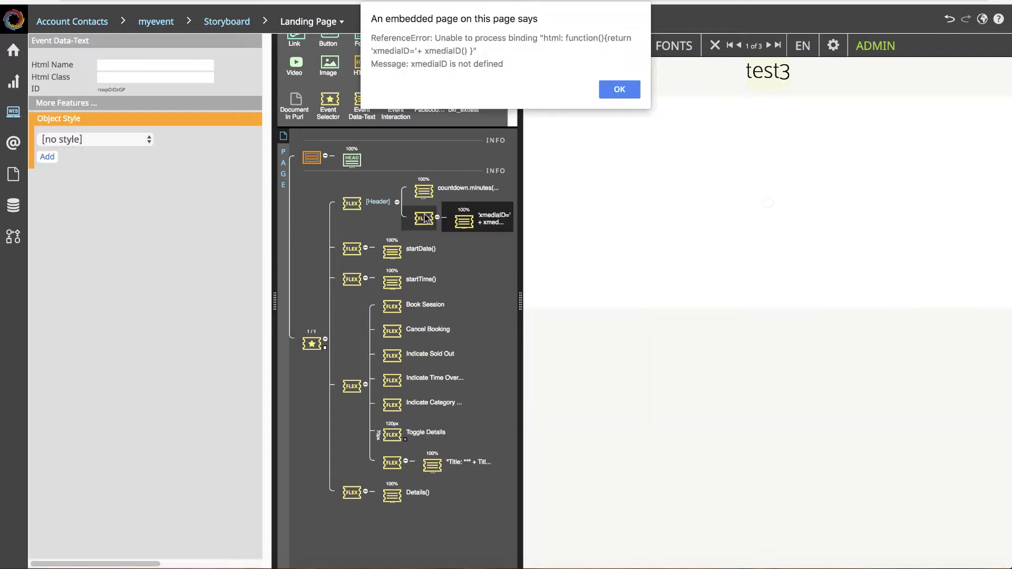
{"action": "left_click", "coordinate": [619, 89]}
{"action": "scroll", "coordinate": [202, 367], "scroll_direction": "down", "scroll_amount": 5}
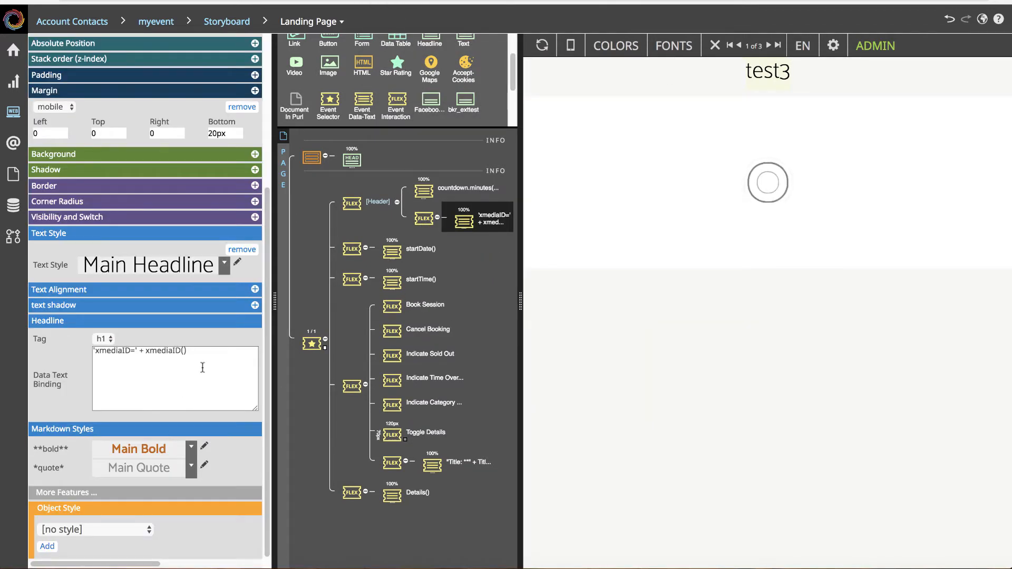
{"action": "left_click_drag", "start_coordinate": [202, 367], "coordinate": [56, 347]}
{"action": "type", "text": "\""}
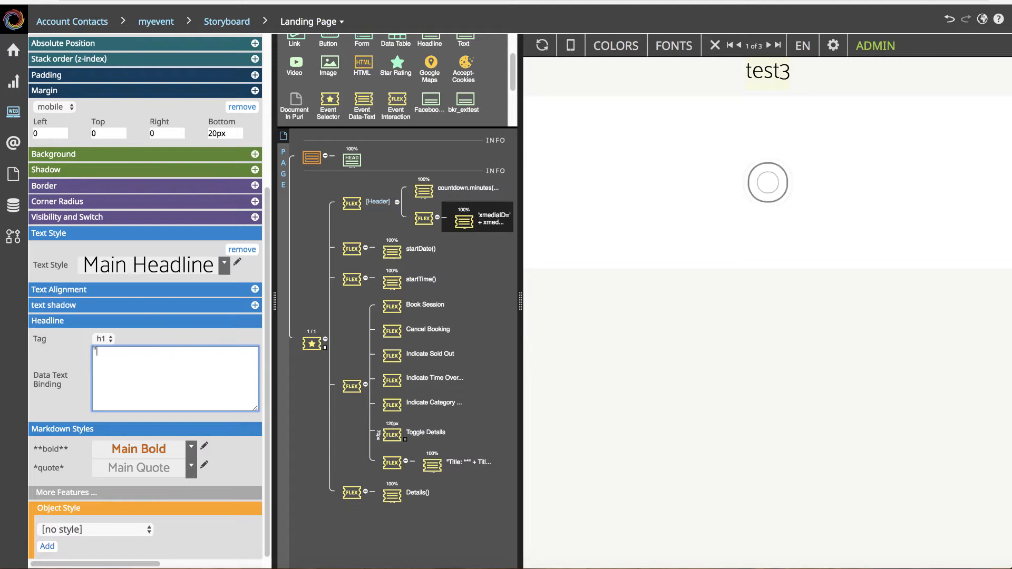
{"action": "type", "text": "Submit Bookings\""}
{"action": "left_click", "coordinate": [171, 333]}
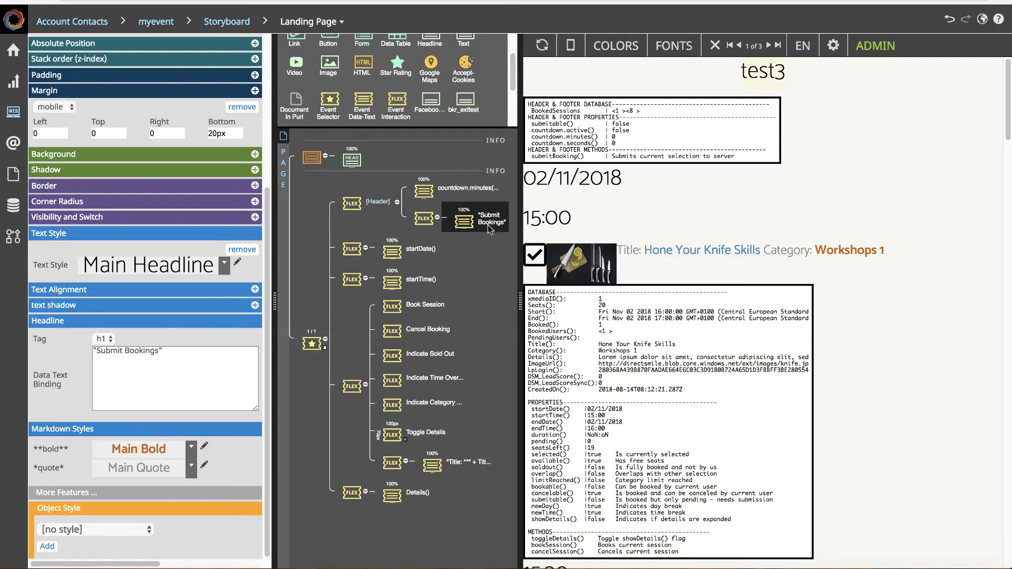
Step: Give the Submit Booking interaction a Top Link background color and a 50px corner radius on all corners
{"action": "left_click", "coordinate": [412, 225]}
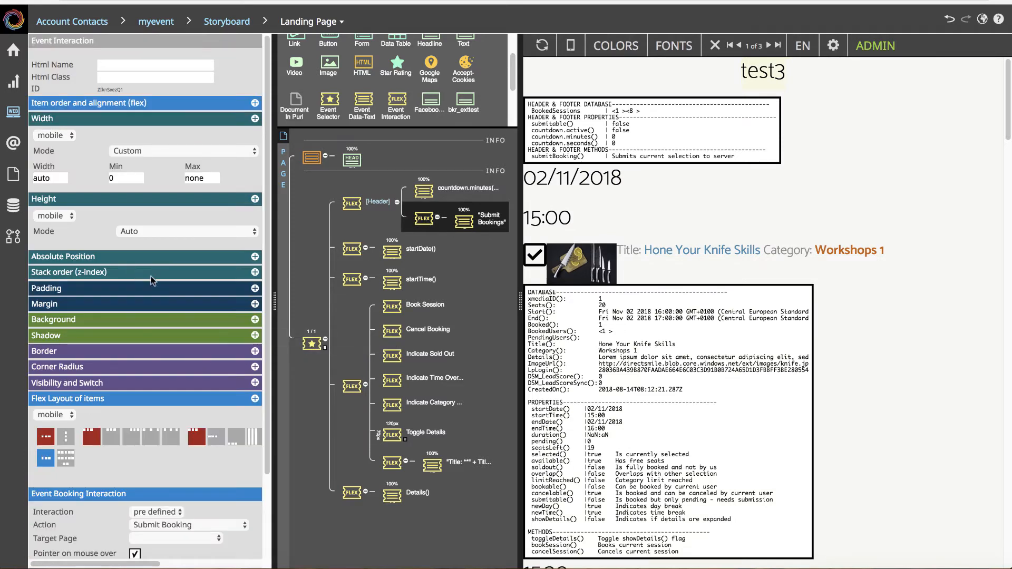
{"action": "left_click", "coordinate": [255, 320]}
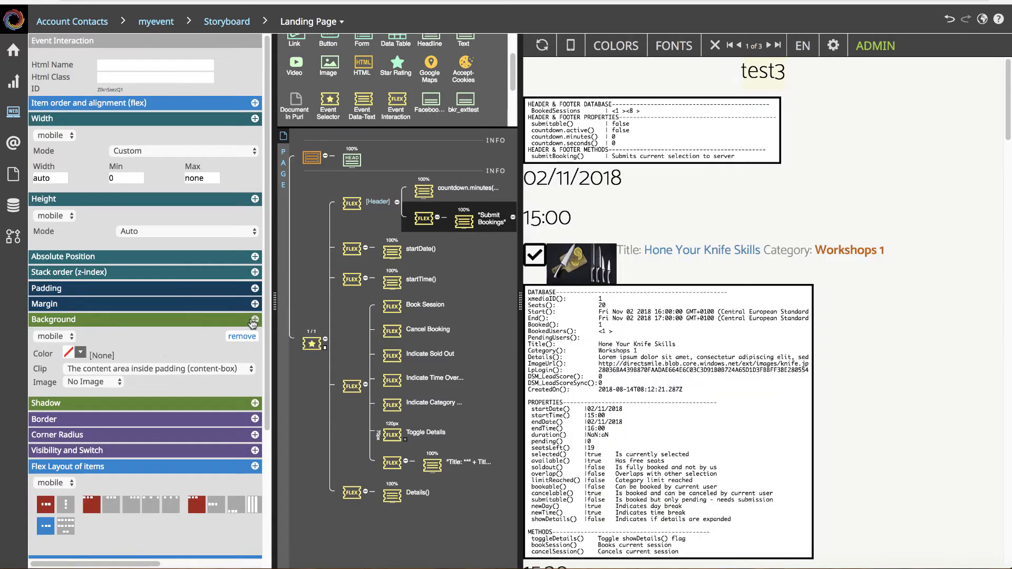
{"action": "left_click", "coordinate": [84, 355]}
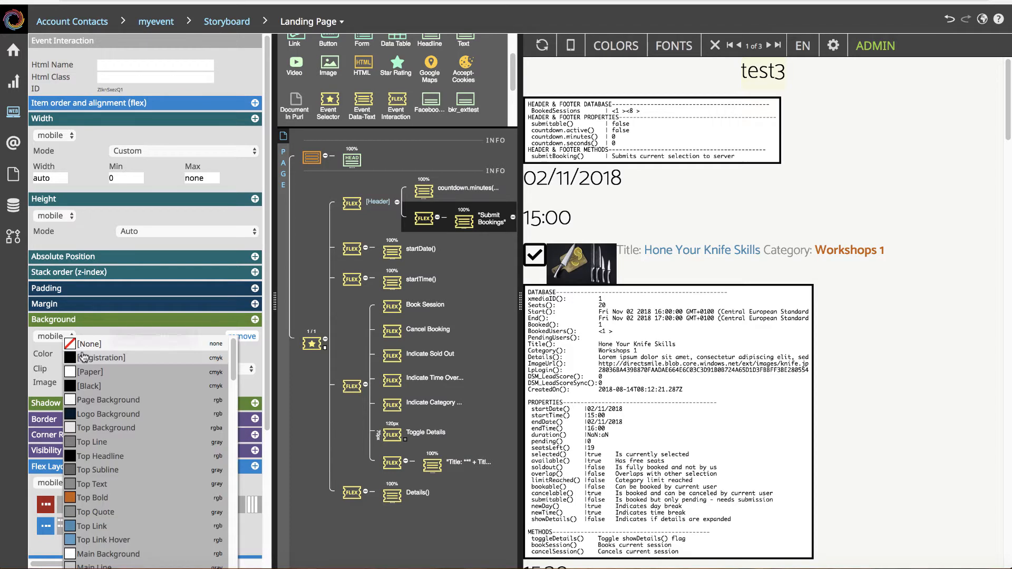
{"action": "left_click", "coordinate": [103, 526]}
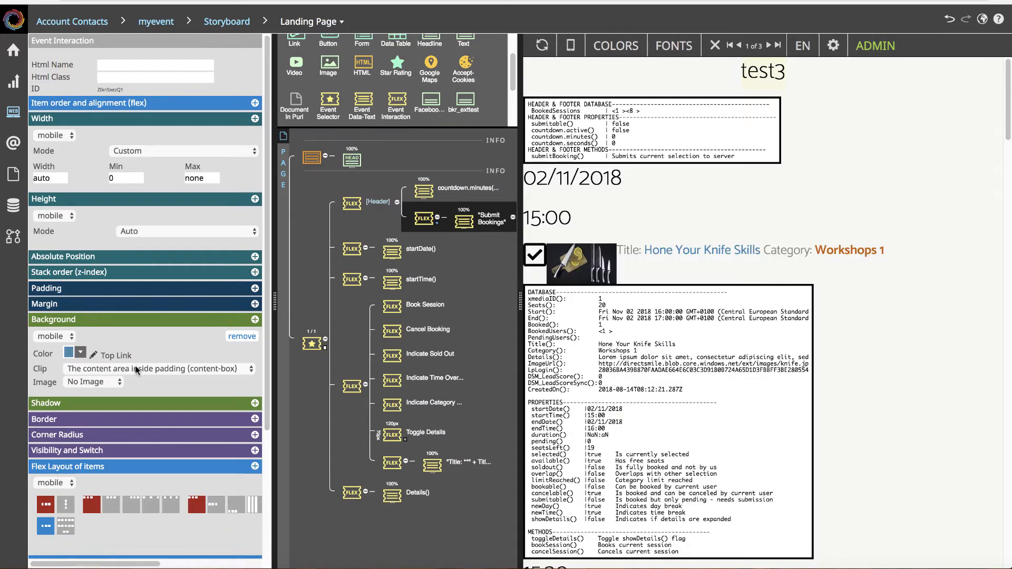
{"action": "scroll", "coordinate": [174, 369], "scroll_direction": "down", "scroll_amount": 3}
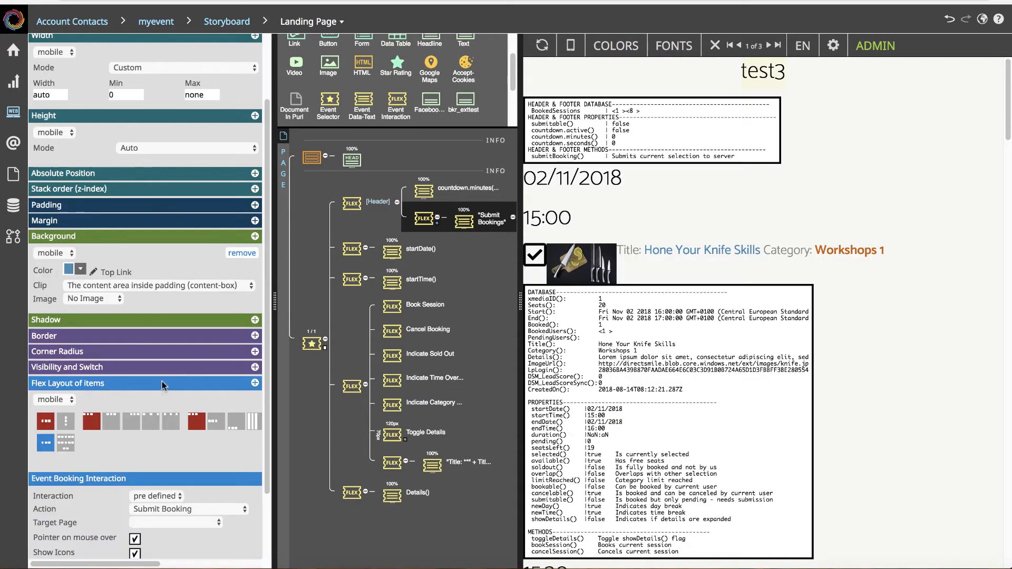
{"action": "left_click", "coordinate": [254, 351]}
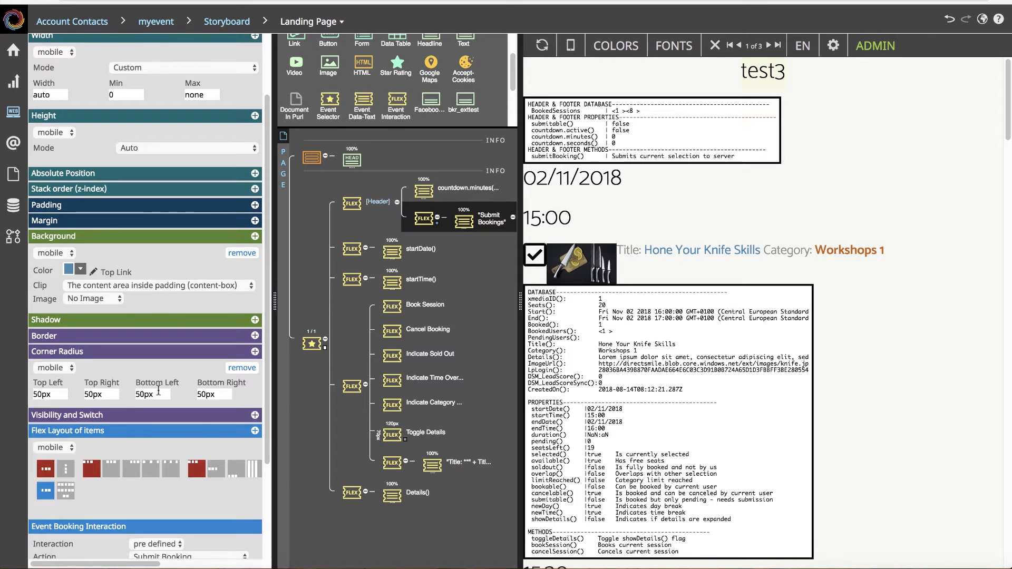
Step: Set the "Submit Bookings" text style to Form Button Text and deselect the Hone Your Knife Skills session in the preview to test the button
{"action": "left_click", "coordinate": [474, 221]}
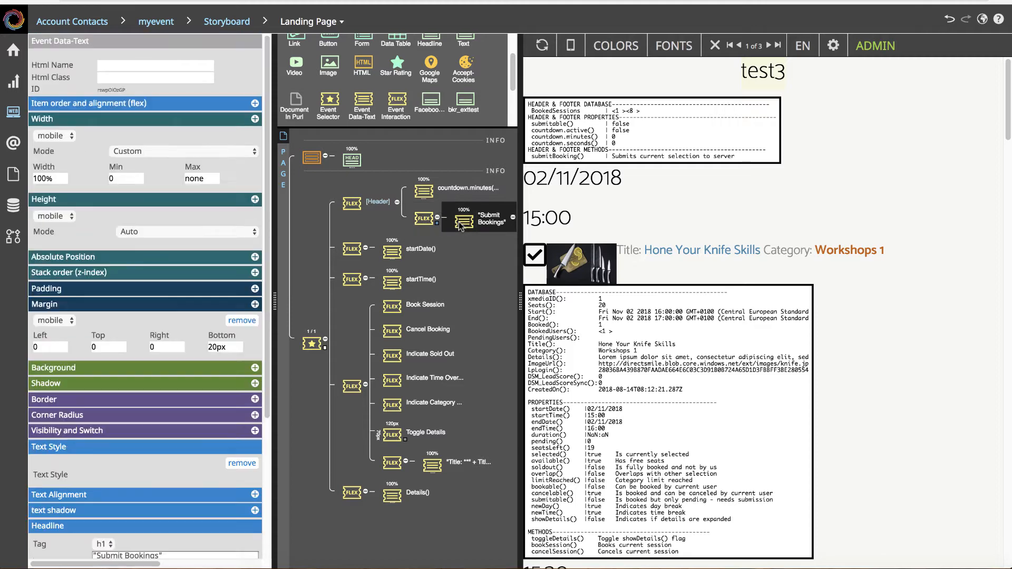
{"action": "scroll", "coordinate": [212, 348], "scroll_direction": "down", "scroll_amount": 3}
{"action": "left_click", "coordinate": [224, 389]}
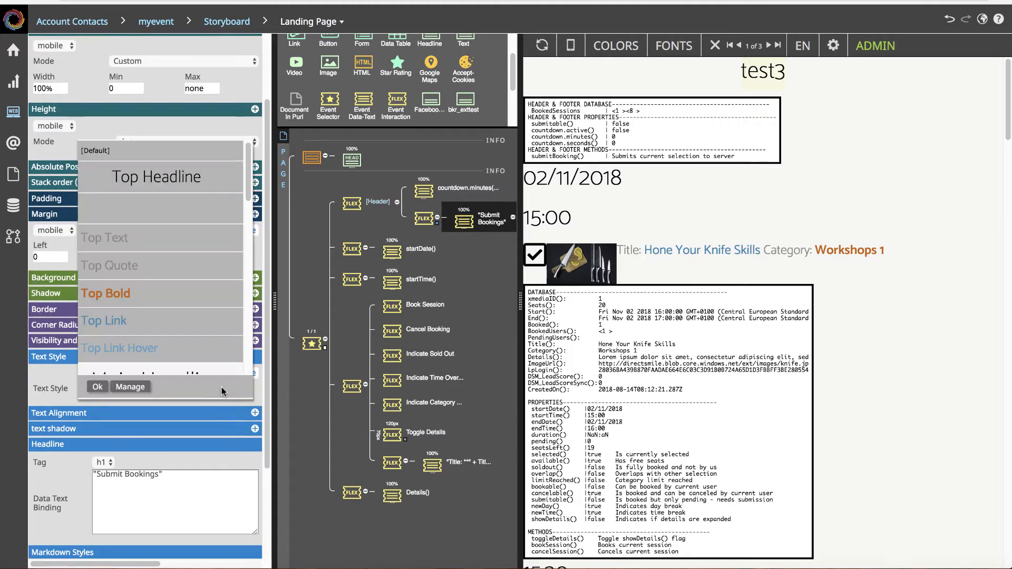
{"action": "scroll", "coordinate": [198, 234], "scroll_direction": "down", "scroll_amount": 2}
{"action": "scroll", "coordinate": [196, 279], "scroll_direction": "up", "scroll_amount": 2}
{"action": "scroll", "coordinate": [194, 306], "scroll_direction": "down", "scroll_amount": 6}
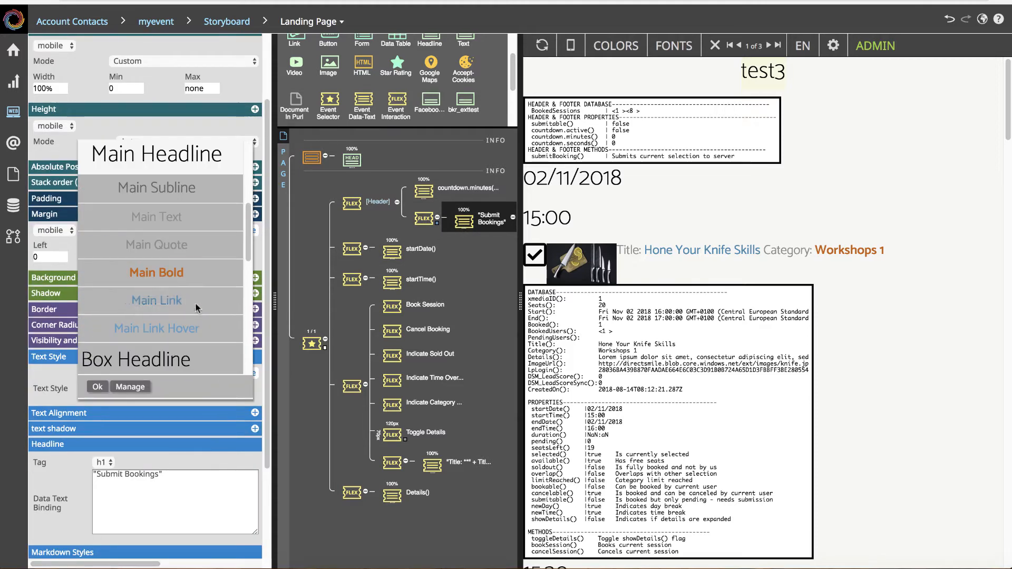
{"action": "left_click", "coordinate": [196, 258]}
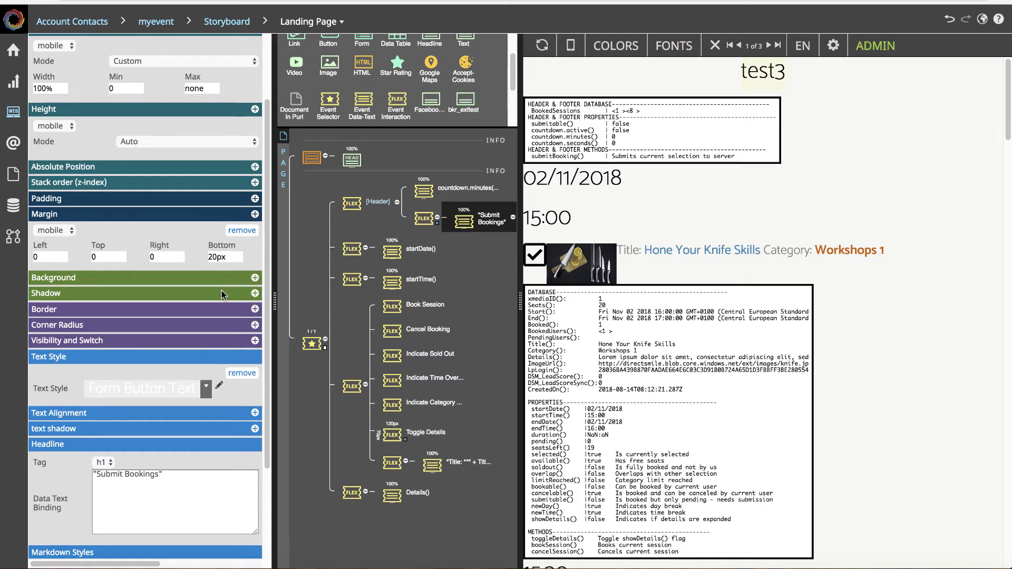
{"action": "left_click", "coordinate": [534, 256]}
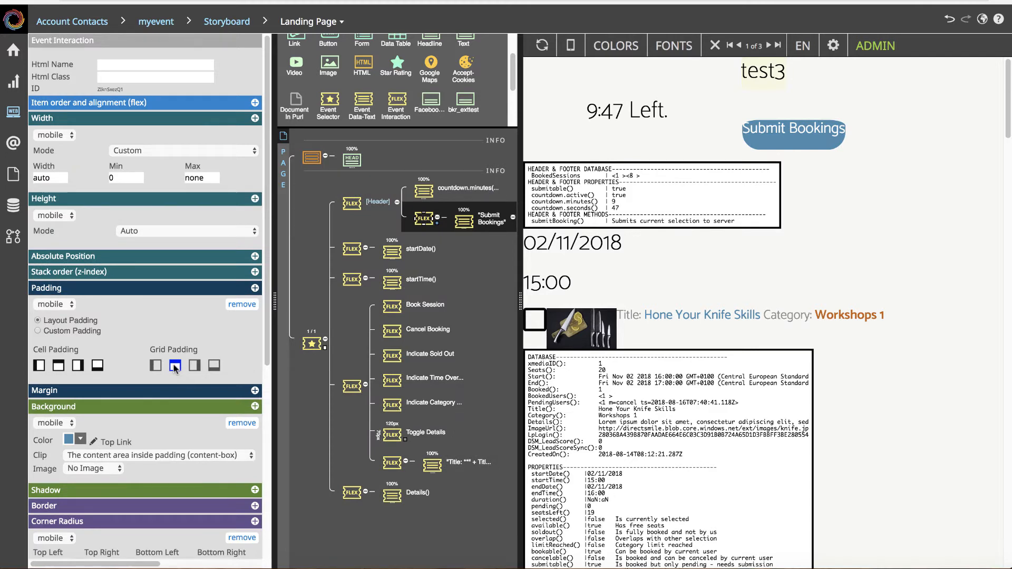
Step: Apply cell padding on all four sides of the Submit Booking interaction and clip its background to the entire frame including border (border-box)
{"action": "scroll", "coordinate": [149, 411], "scroll_direction": "down", "scroll_amount": 3}
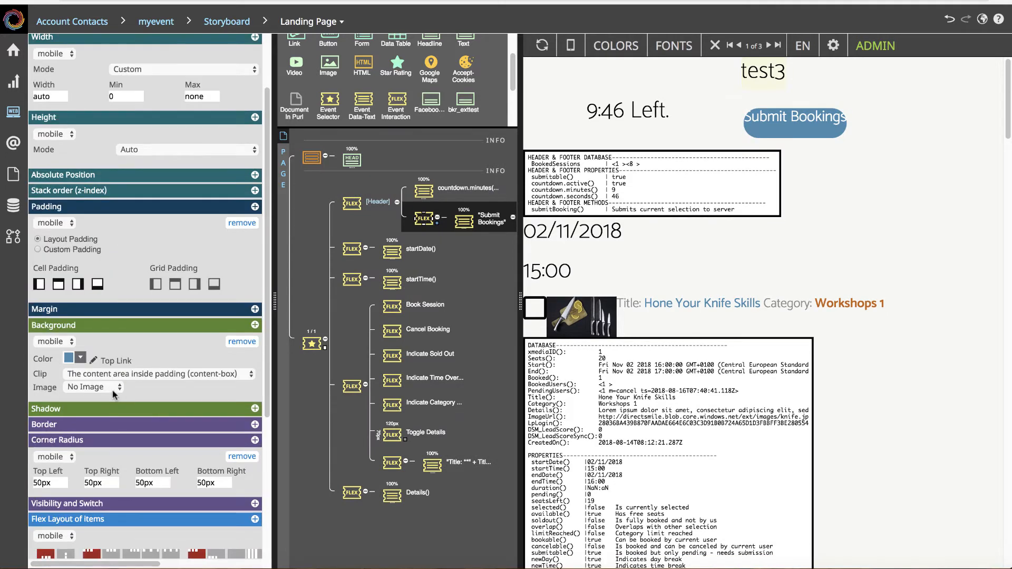
{"action": "left_click", "coordinate": [110, 377]}
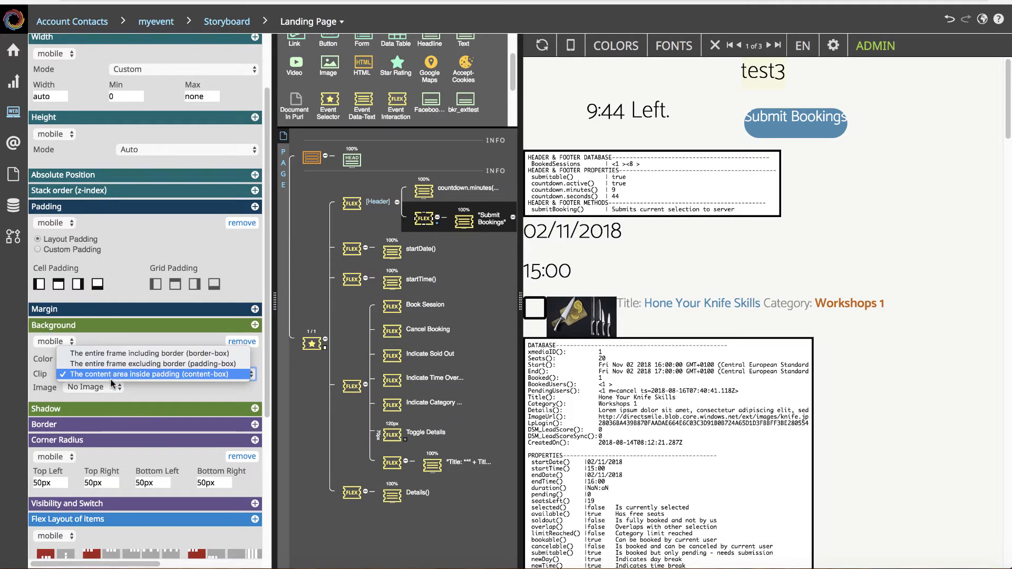
{"action": "left_click", "coordinate": [125, 355]}
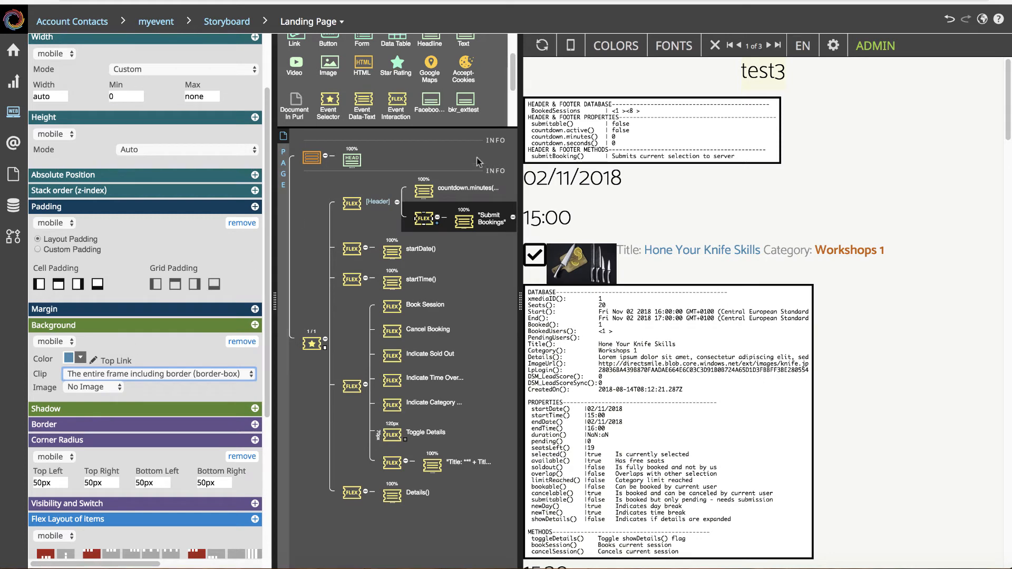
Step: Deselect the Hone Your Knife Skills session in the preview and turn off the bottom cell padding of the Submit Booking interaction
{"action": "left_click", "coordinate": [534, 256]}
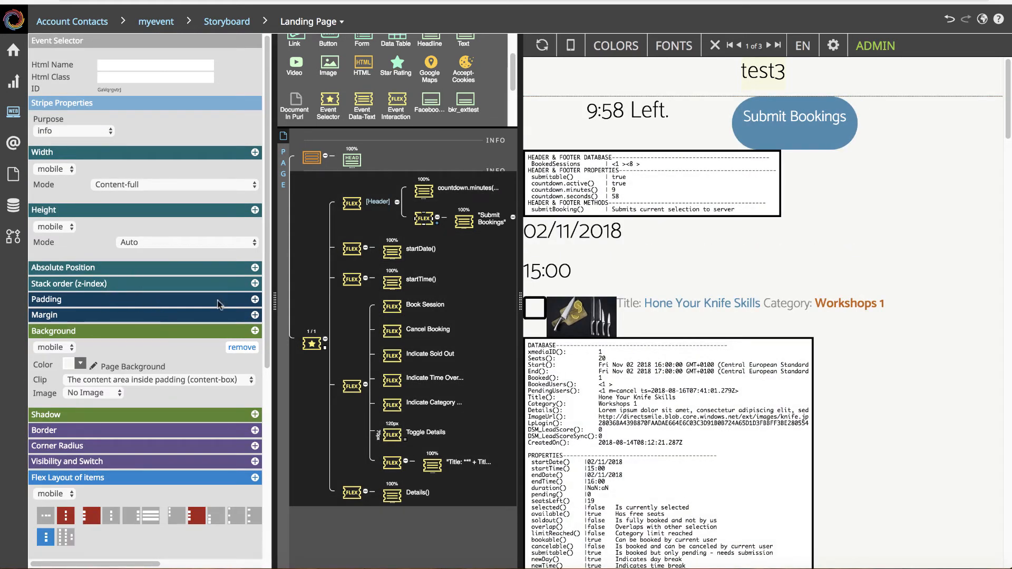
{"action": "left_click", "coordinate": [423, 220]}
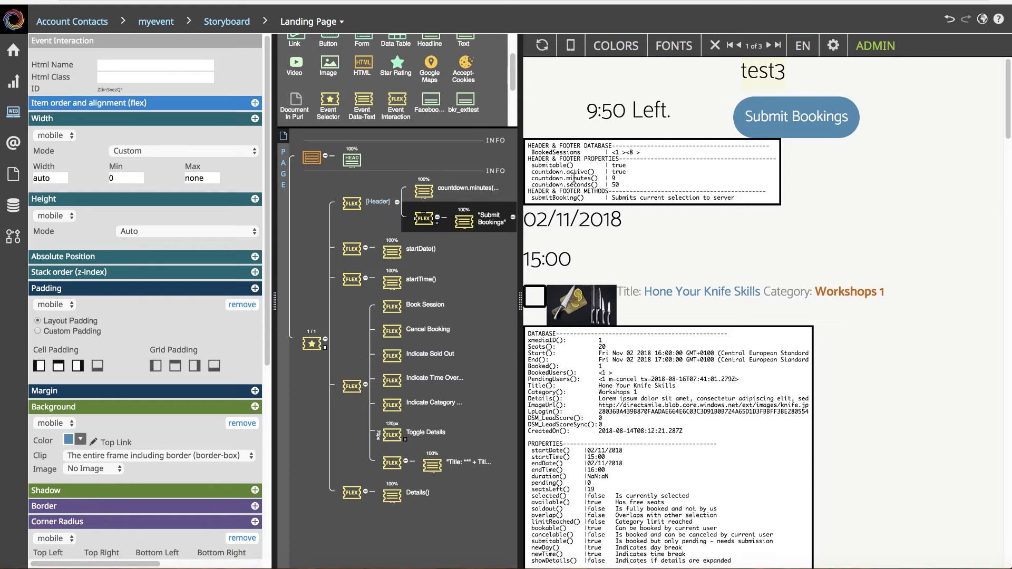
Step: Select and deselect the Hone Your Knife Skills session in the preview and submit the bookings to test the button
{"action": "left_click", "coordinate": [540, 301]}
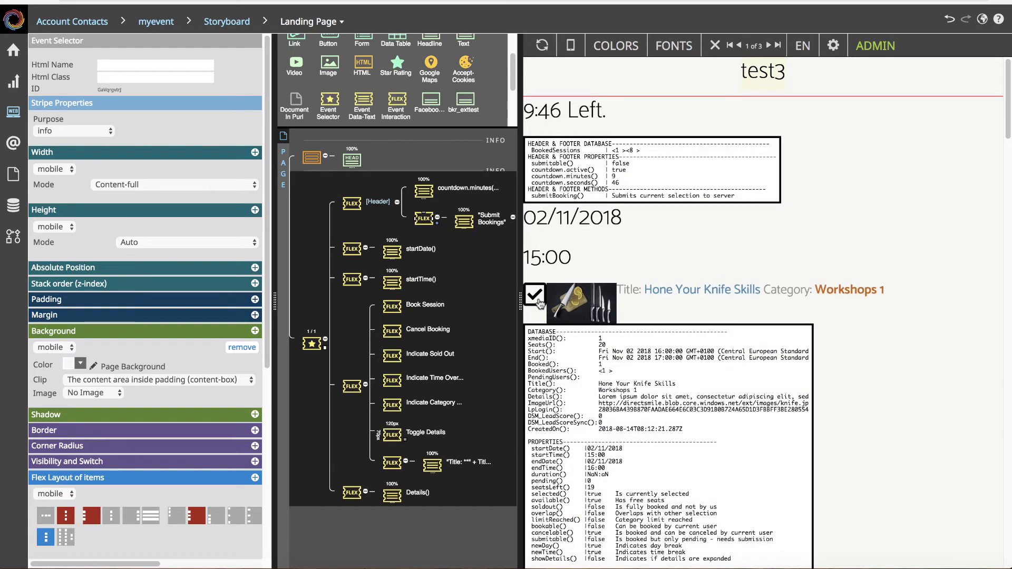
{"action": "left_click", "coordinate": [538, 301]}
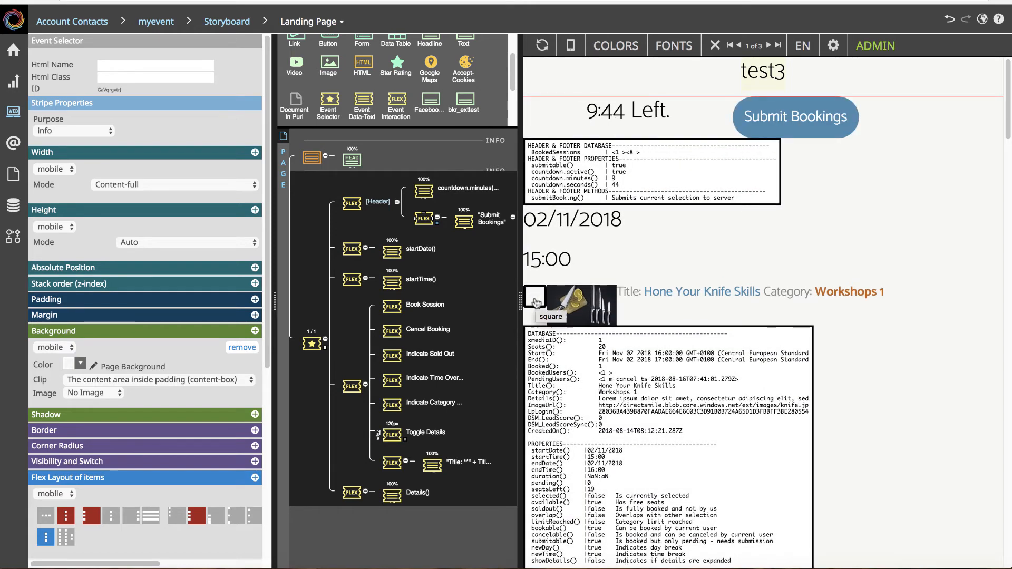
{"action": "left_click", "coordinate": [801, 126]}
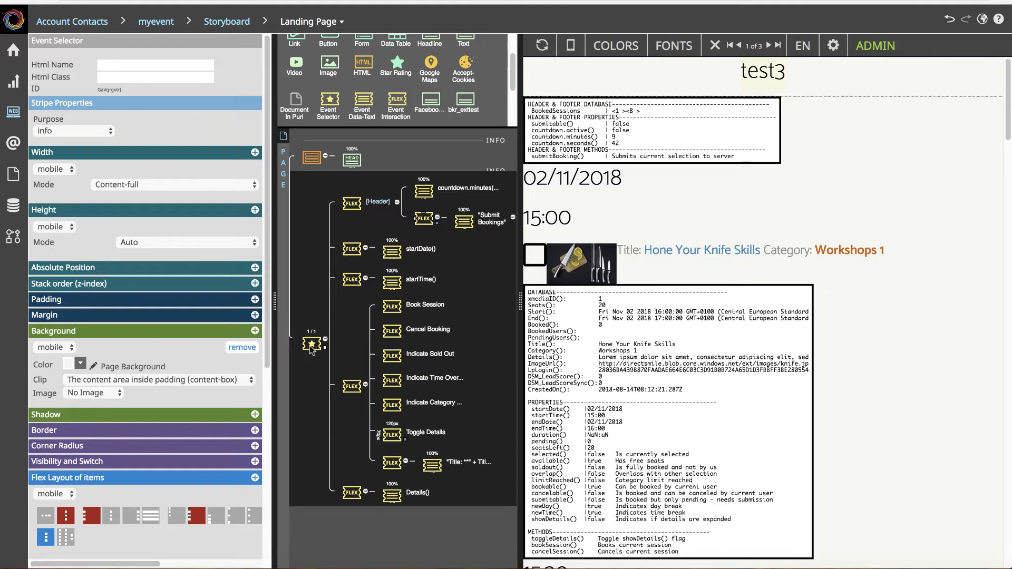
Step: Turn off the Event Selector's debug infos and test the preview by selecting Comforts of Braising and submitting the booking
{"action": "scroll", "coordinate": [163, 457], "scroll_direction": "down", "scroll_amount": 5}
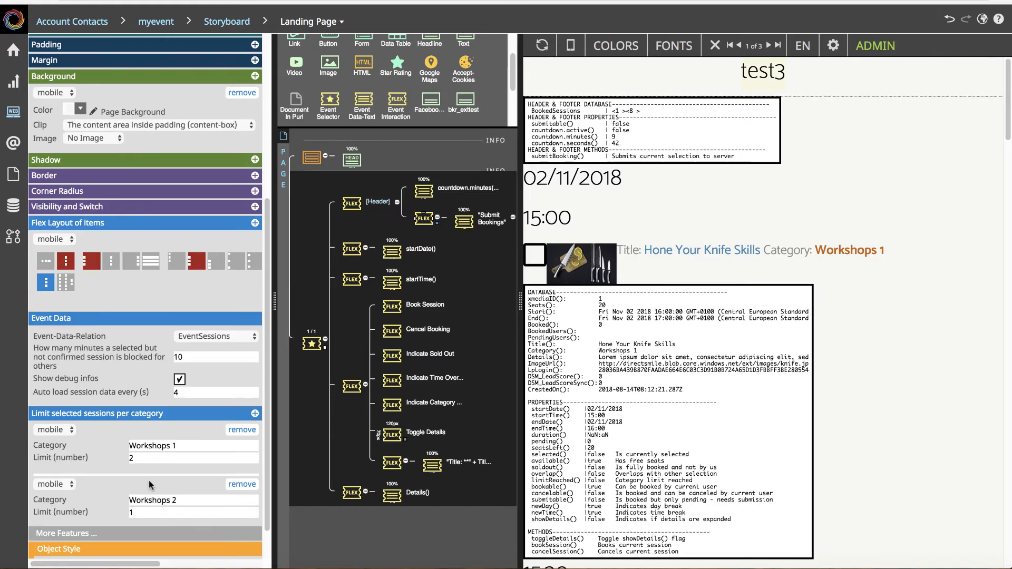
{"action": "left_click", "coordinate": [179, 379]}
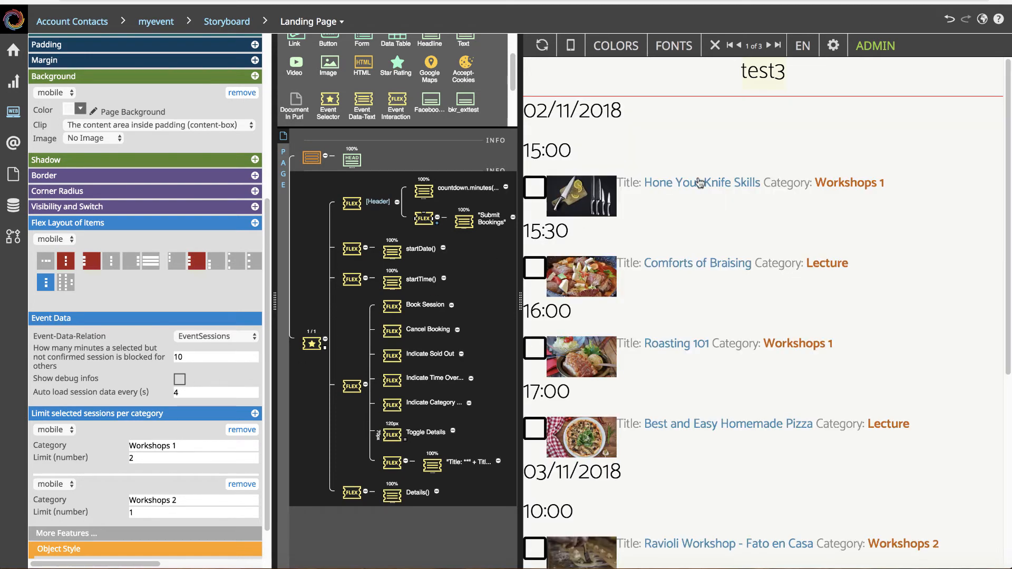
{"action": "left_click", "coordinate": [536, 268]}
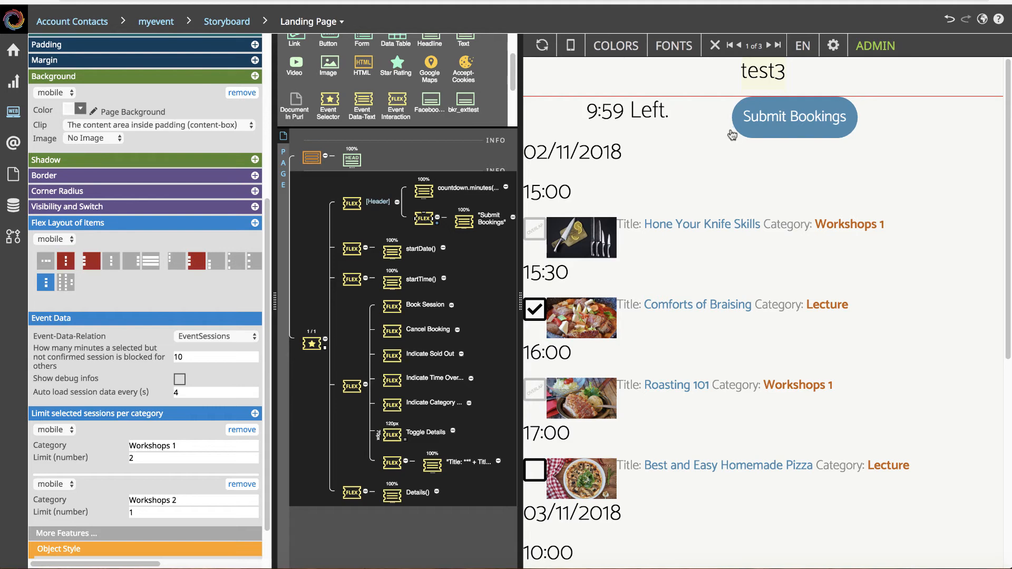
{"action": "left_click", "coordinate": [791, 133]}
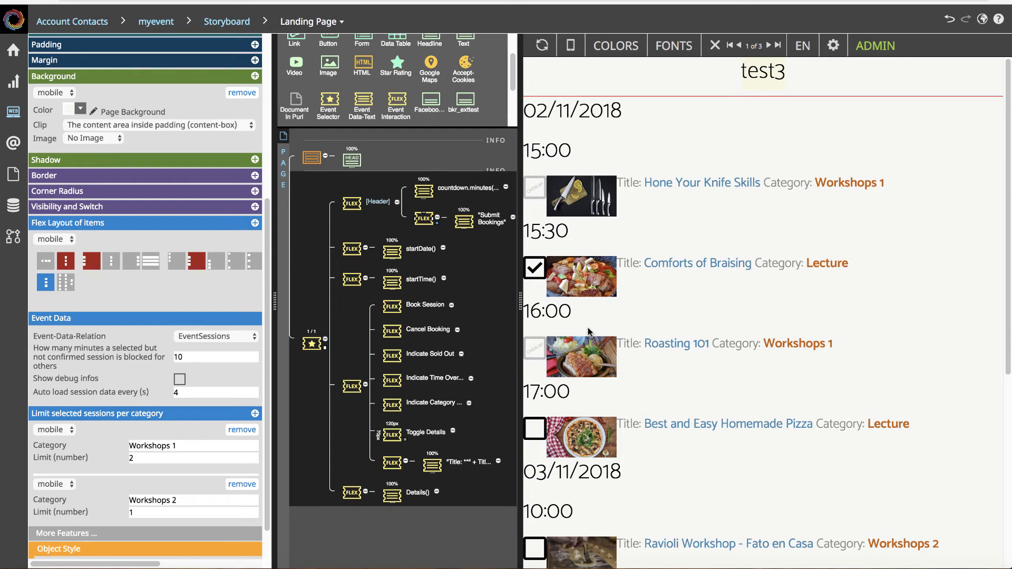
Step: Duplicate the Header event interaction with its countdown and Submit Bookings items, and set the copy's Html Name to Footer
{"action": "left_click", "coordinate": [352, 204]}
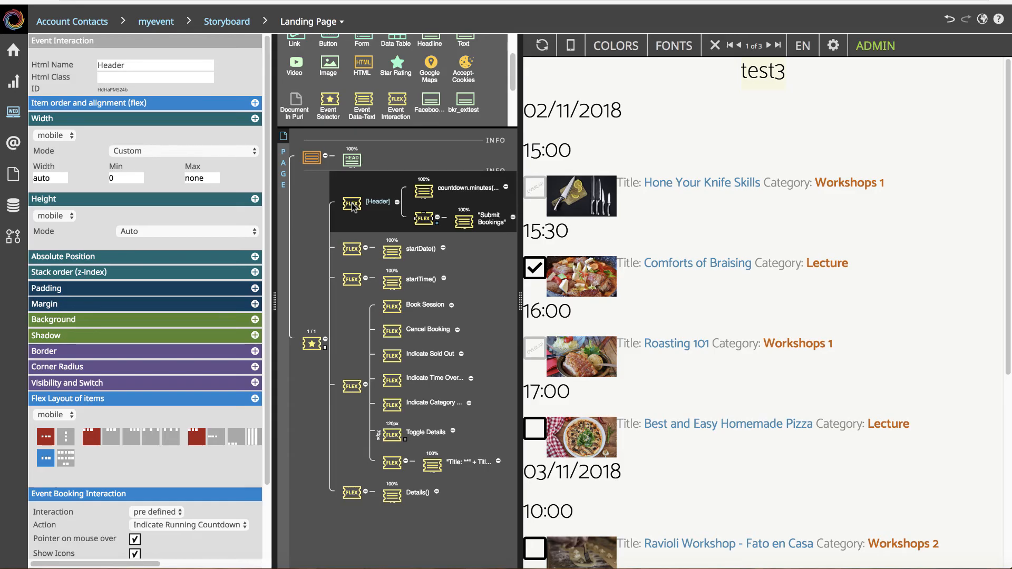
{"action": "key", "text": "ctrl+d"}
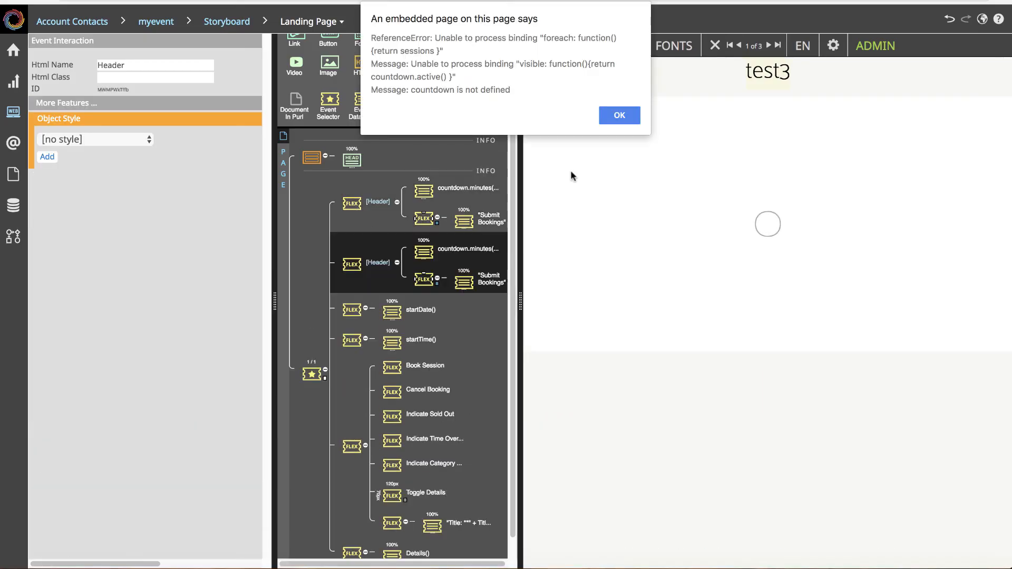
{"action": "left_click", "coordinate": [620, 115]}
{"action": "double_click", "coordinate": [143, 64]}
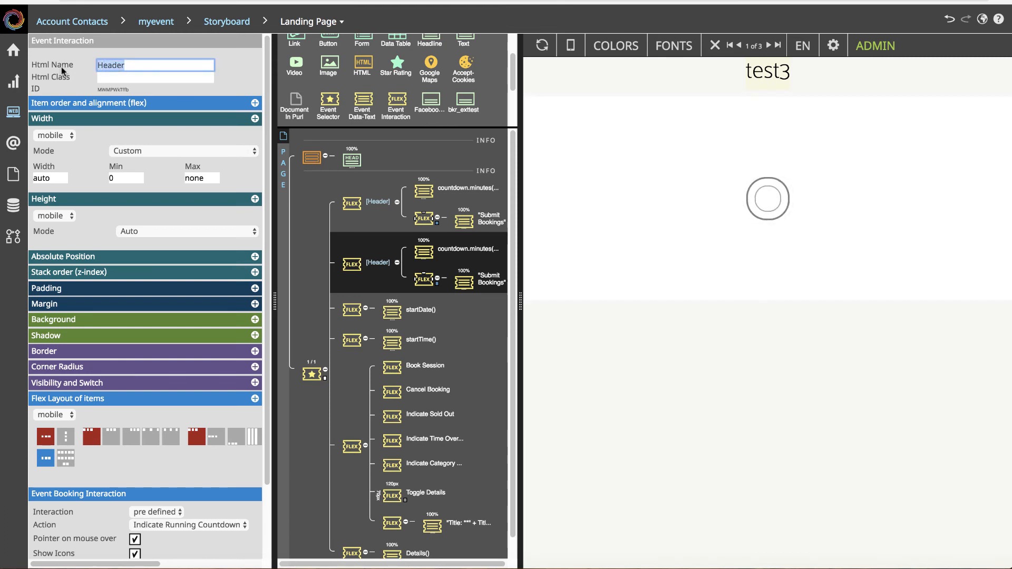
{"action": "type", "text": "Footer"}
{"action": "left_click", "coordinate": [618, 116]}
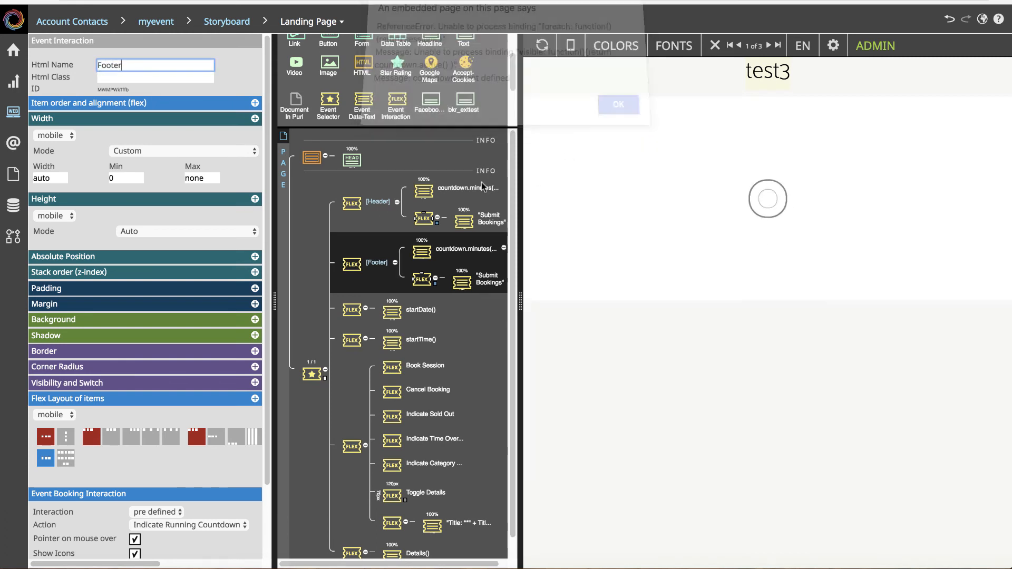
Step: Move the Footer interaction below Details() at the end of the Event Selector and select Masterin Macarons in the preview to test it
{"action": "left_click_drag", "start_coordinate": [352, 265], "coordinate": [354, 554]}
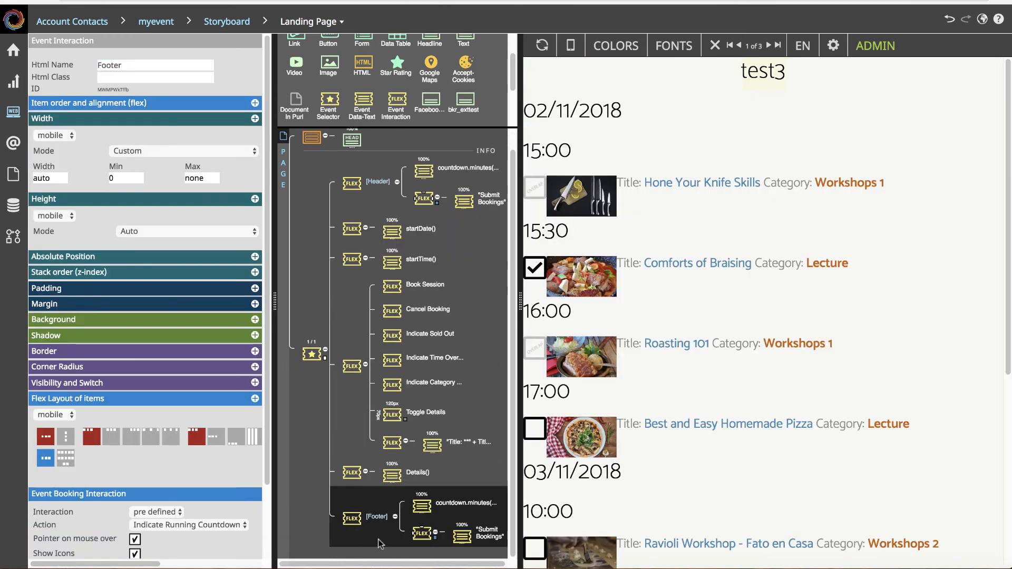
{"action": "scroll", "coordinate": [761, 321], "scroll_direction": "down", "scroll_amount": 5}
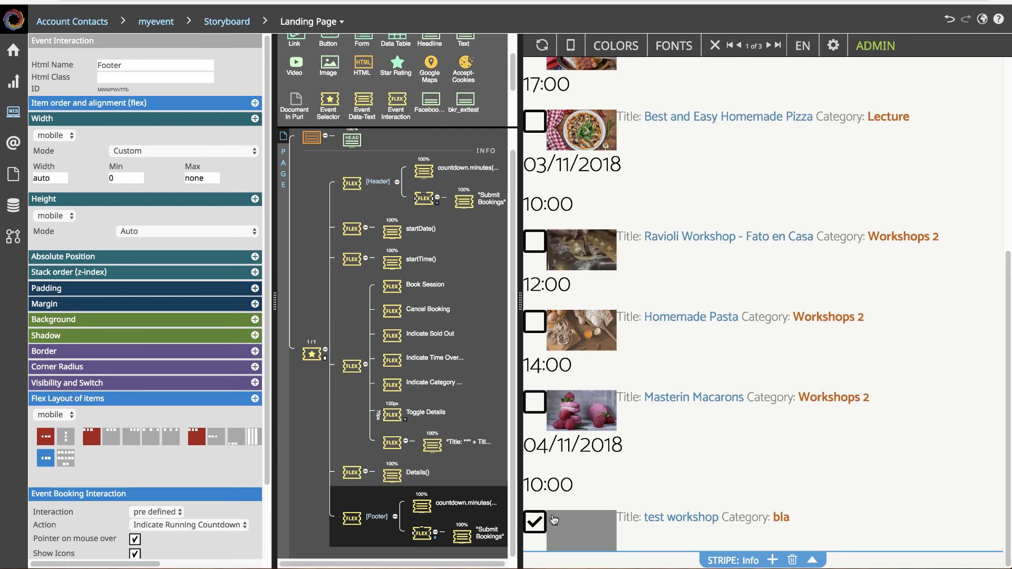
{"action": "left_click", "coordinate": [535, 401]}
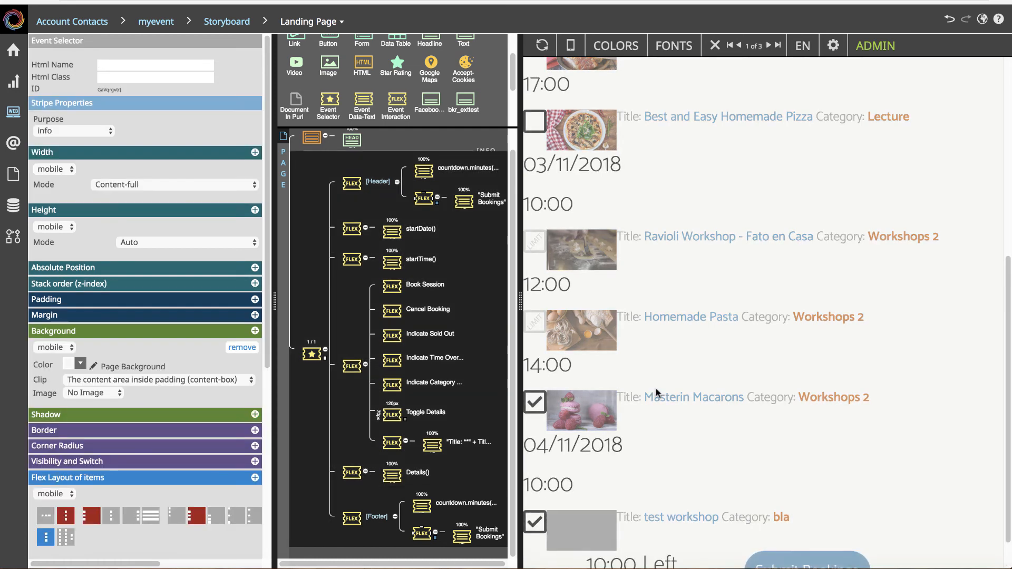
{"action": "scroll", "coordinate": [658, 393], "scroll_direction": "down", "scroll_amount": 1}
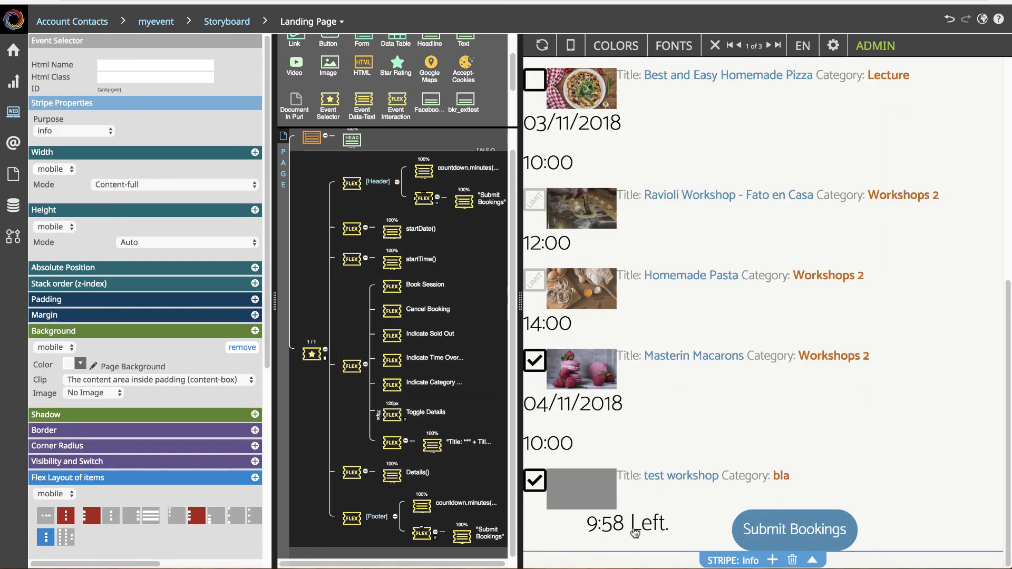